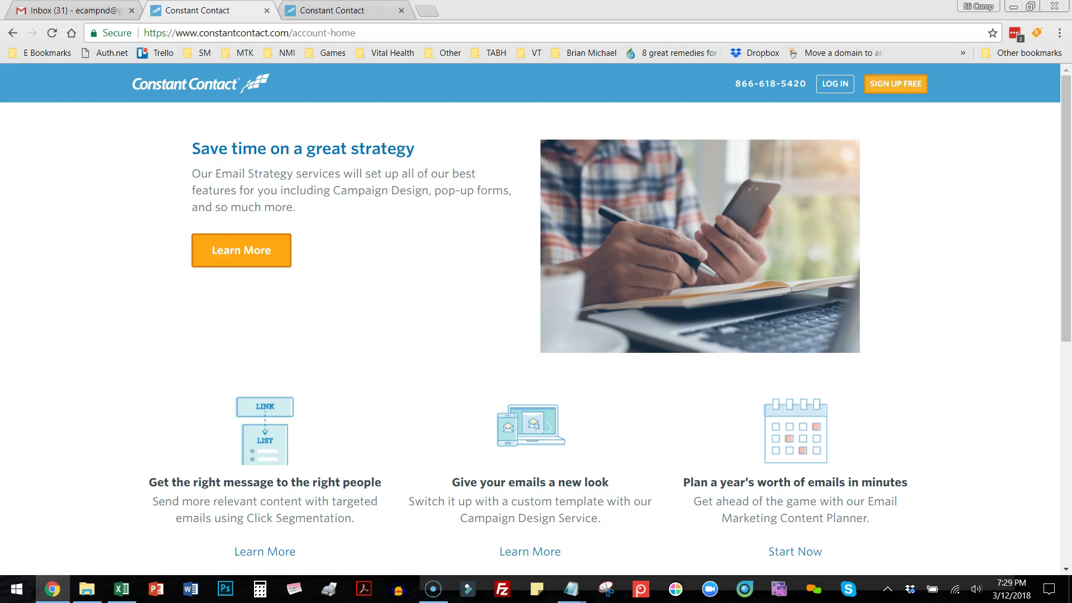
Switch to the second Constant Contact tab listing the April Newsletter 2018 draft and other campaigns.
click(352, 14)
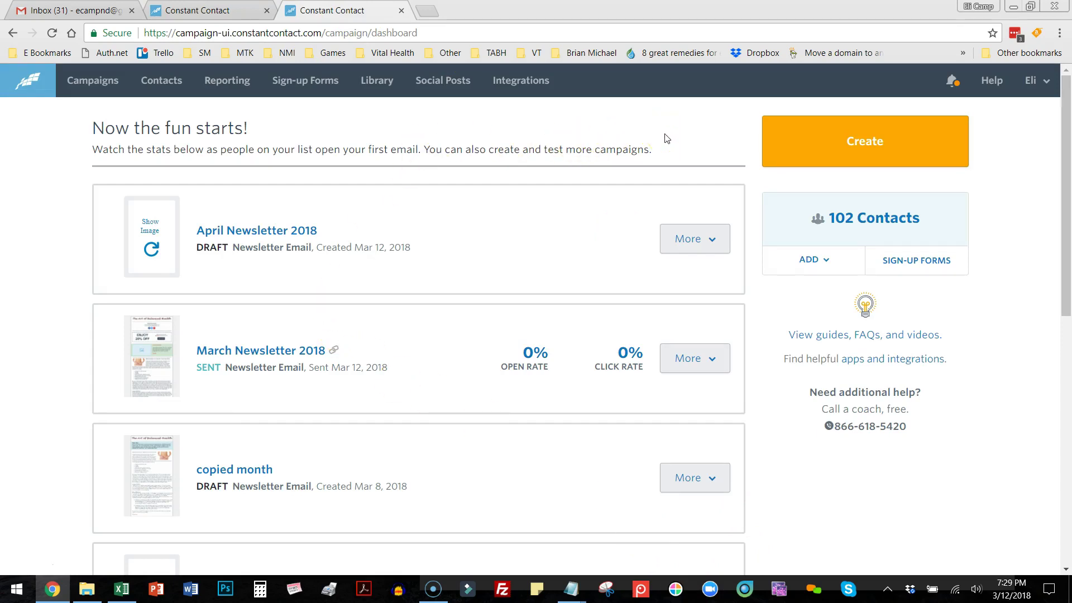
Create a new Email campaign to reach the Templates page with Basic Newsletter and other layouts.
click(705, 130)
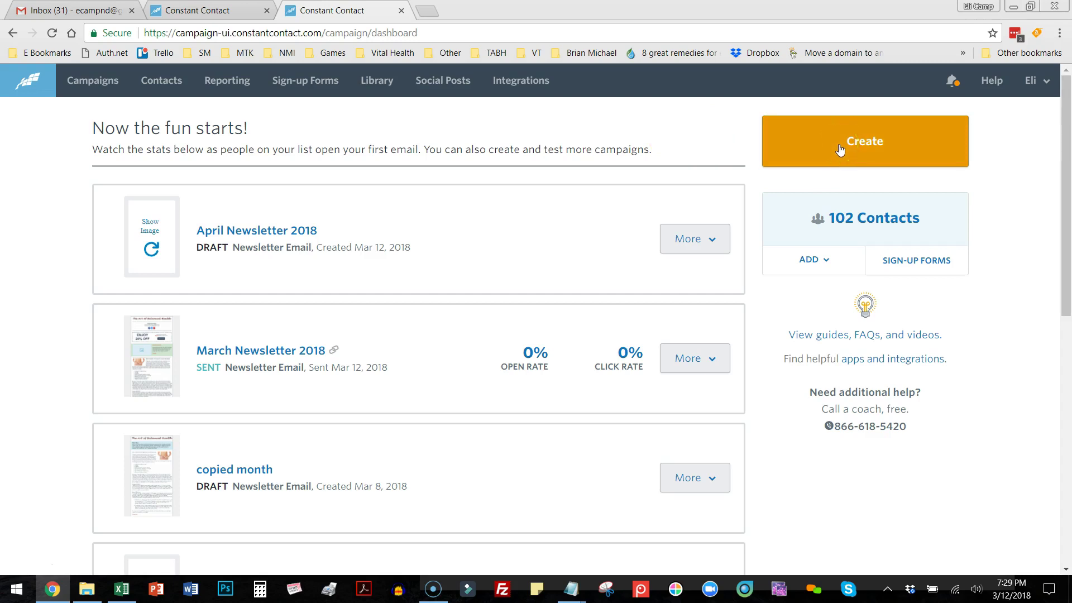
click(179, 89)
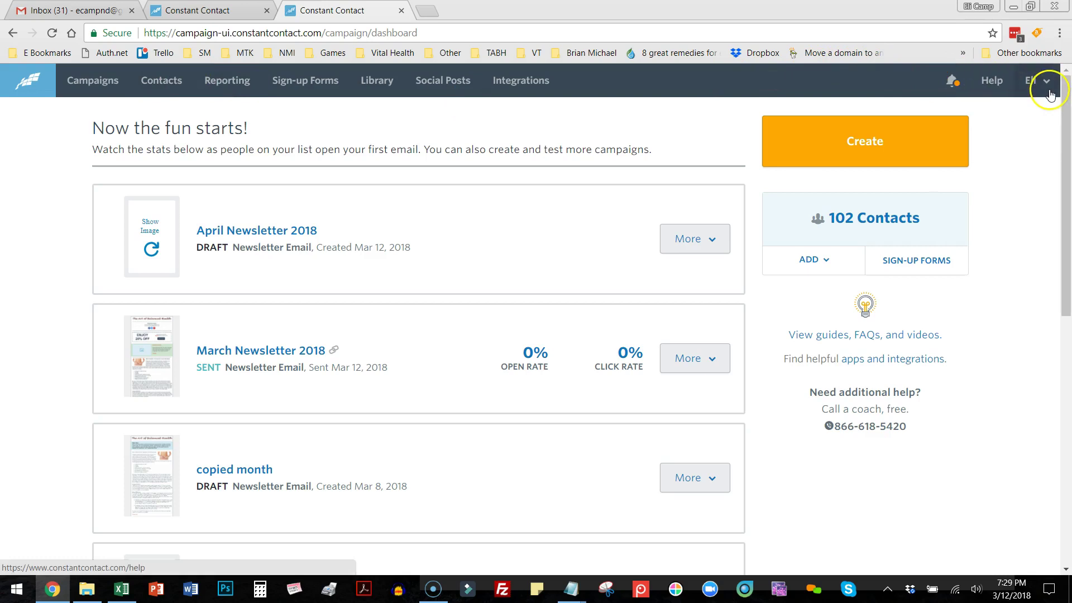
click(1036, 81)
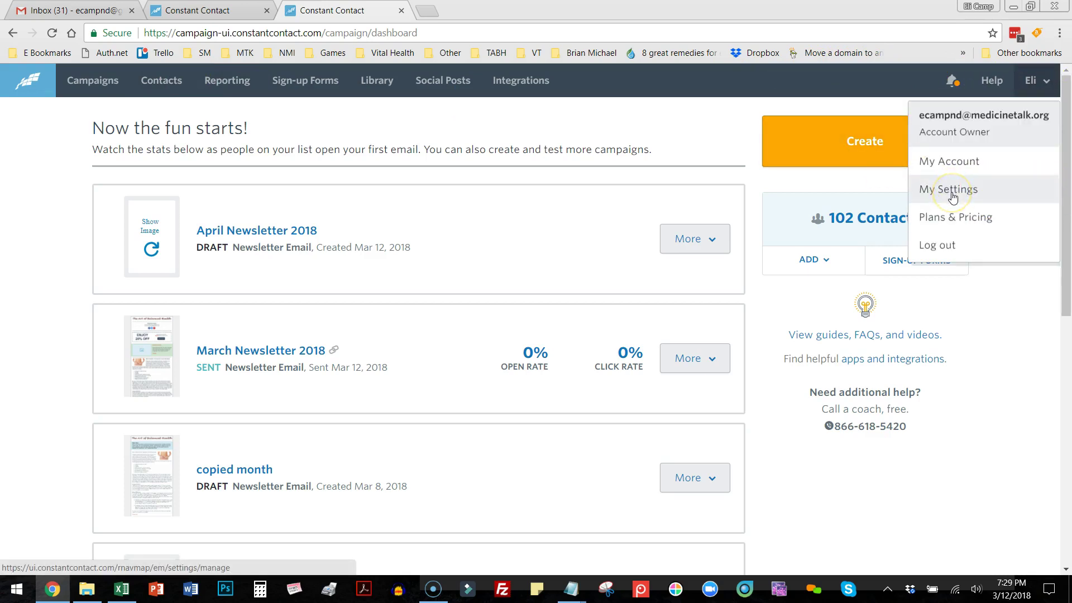
click(680, 118)
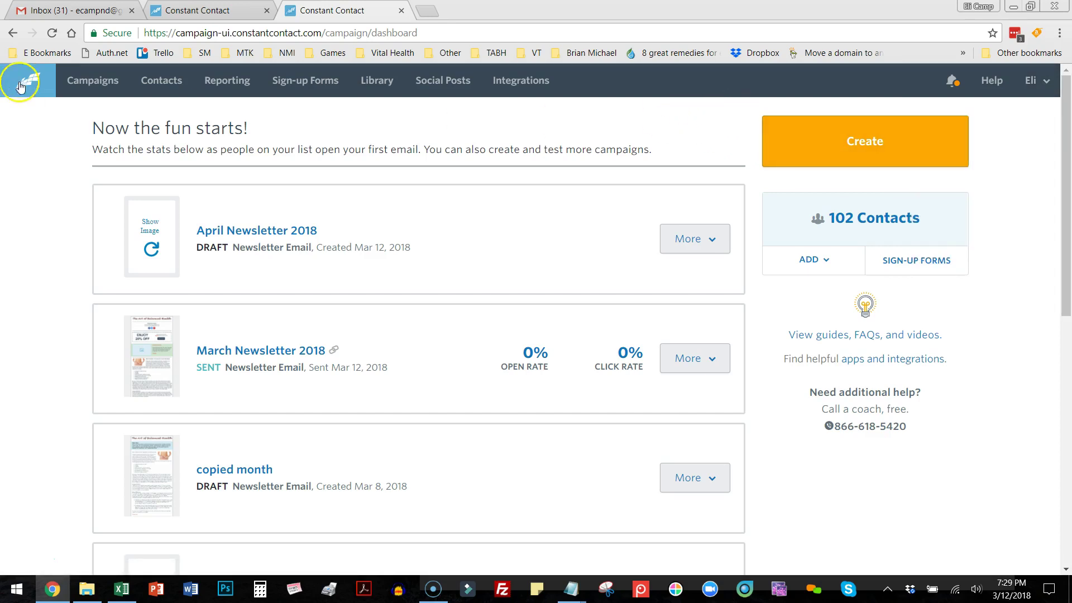
click(871, 144)
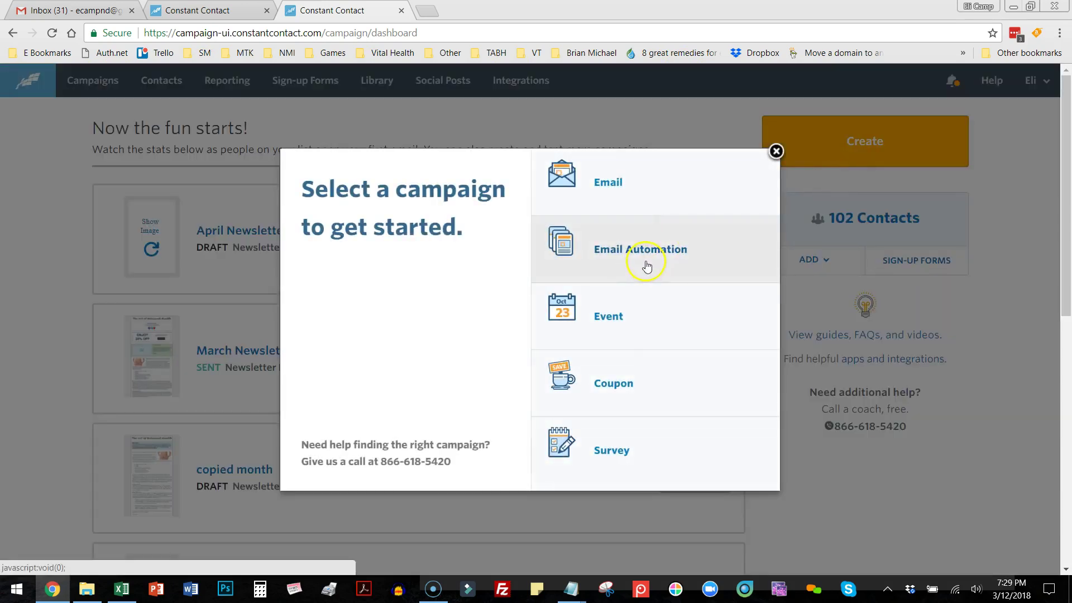
click(612, 184)
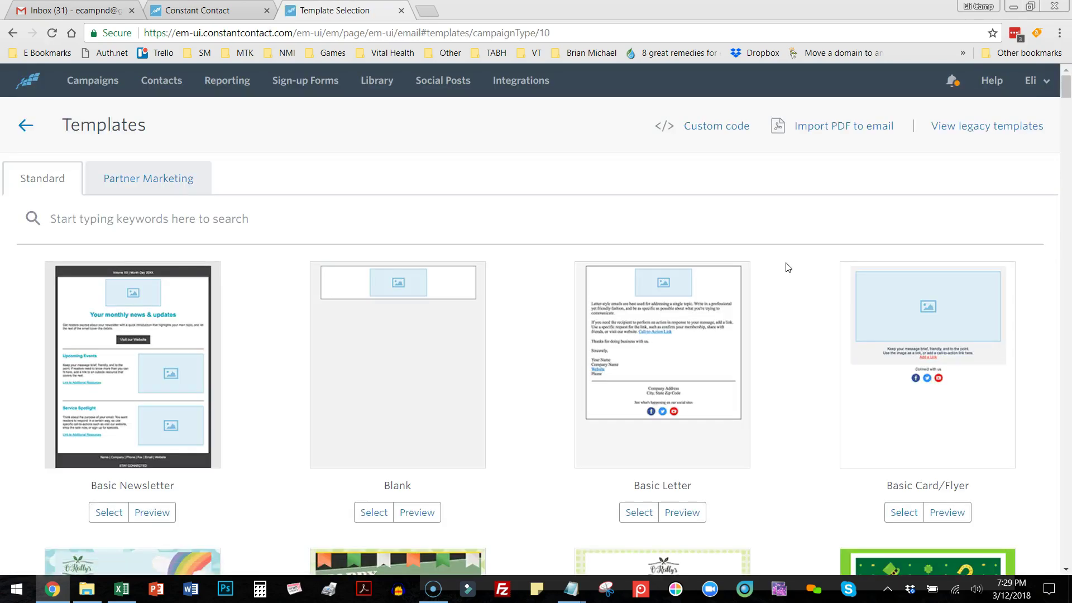
Choose 'View legacy templates' to show the Texty Newsletter, Event Invite and other legacy layouts.
click(750, 263)
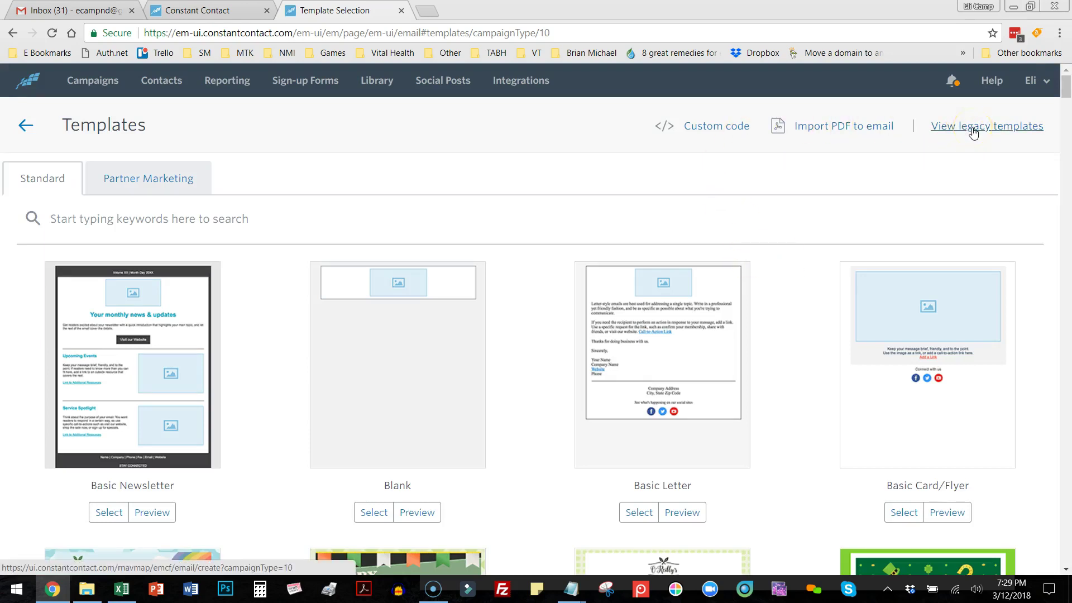
click(975, 138)
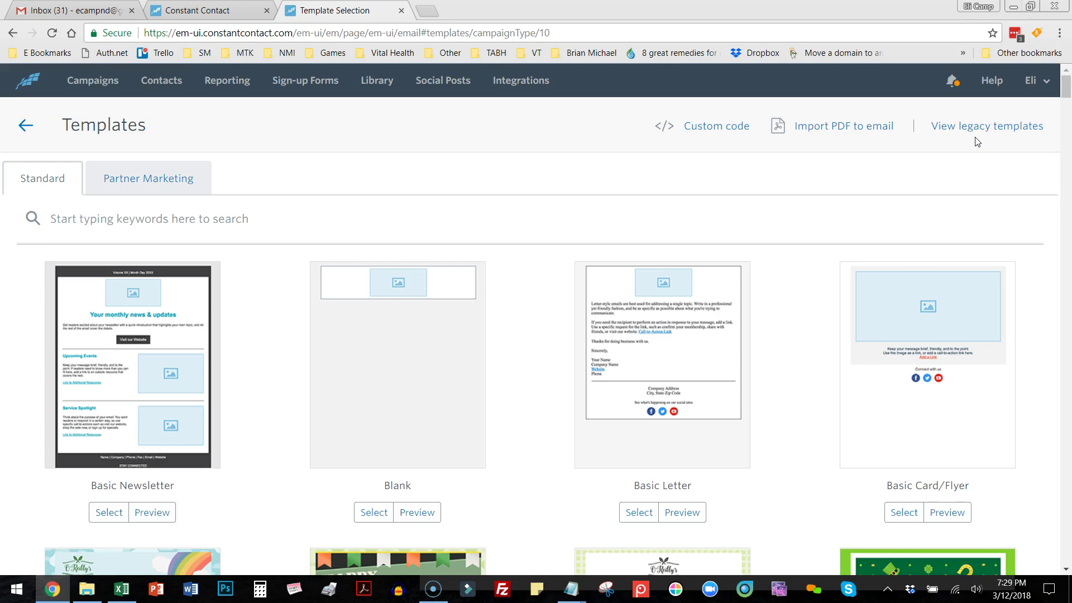
click(1017, 109)
click(949, 126)
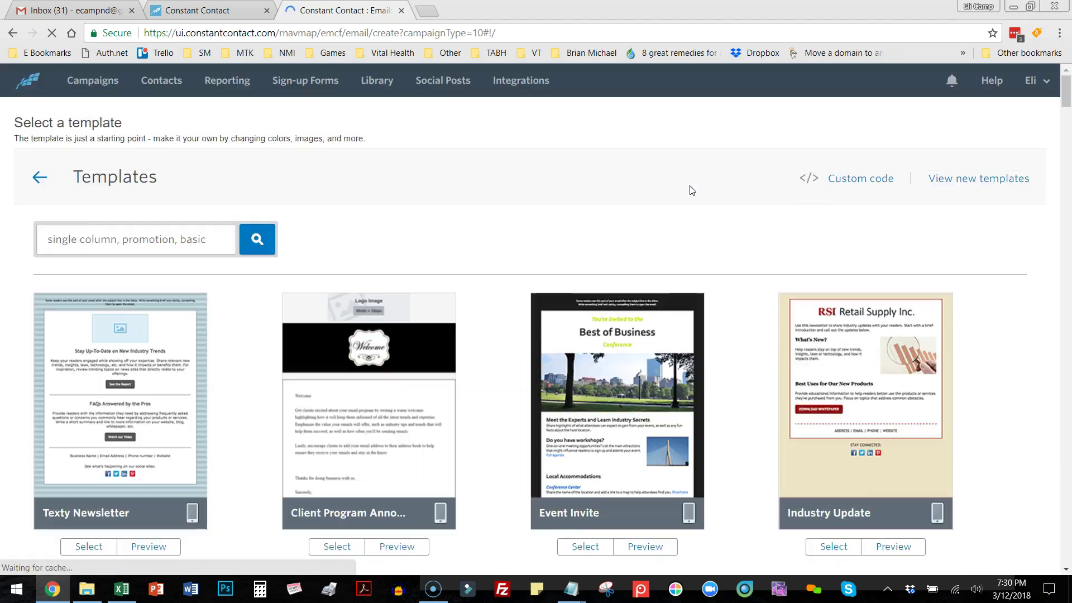
Pick the Basic Newsletter legacy template to create the 'Your Monthly News & Updates' draft.
scroll(1002, 385, down, 6)
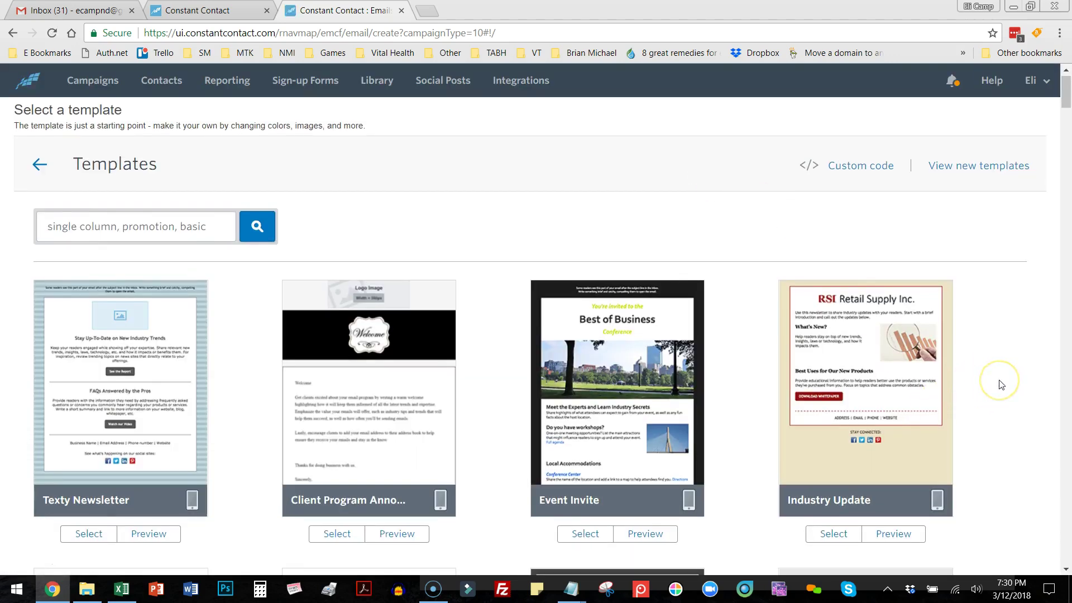
scroll(1001, 384, down, 1)
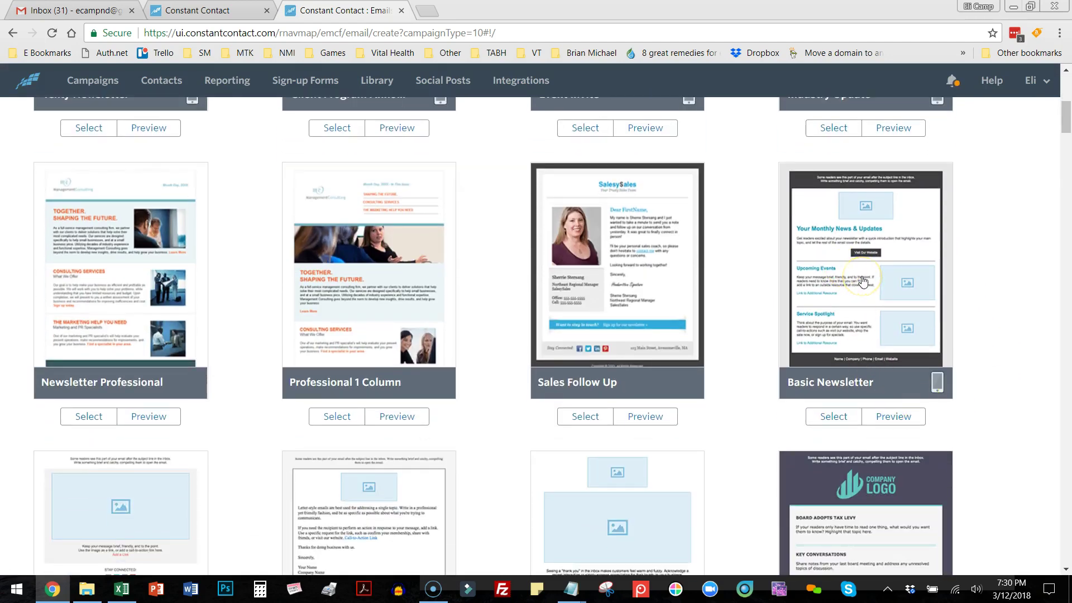
scroll(863, 280, up, 5)
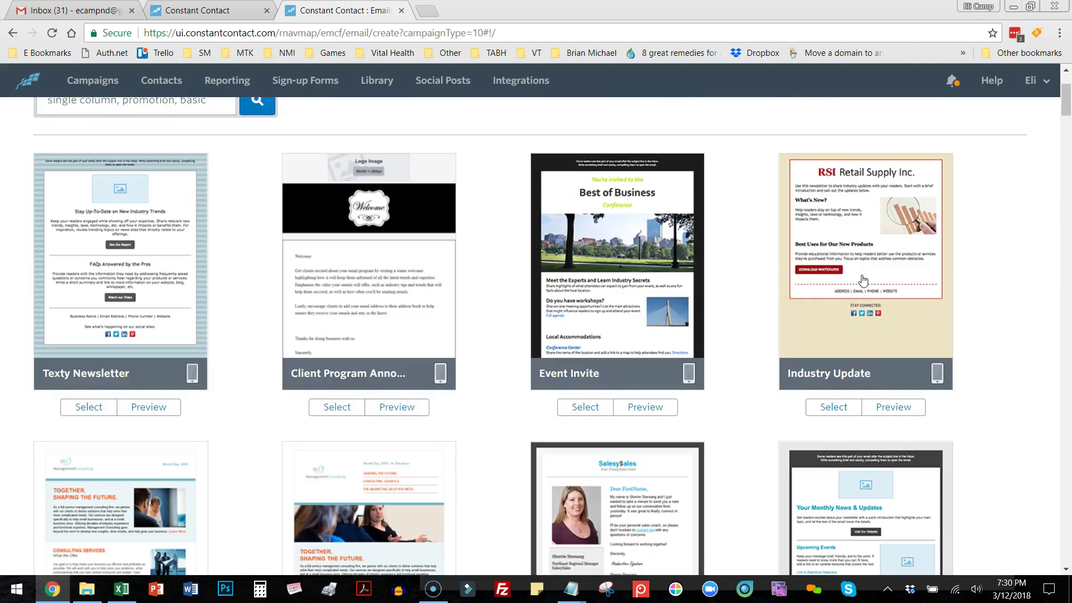
scroll(863, 281, down, 3)
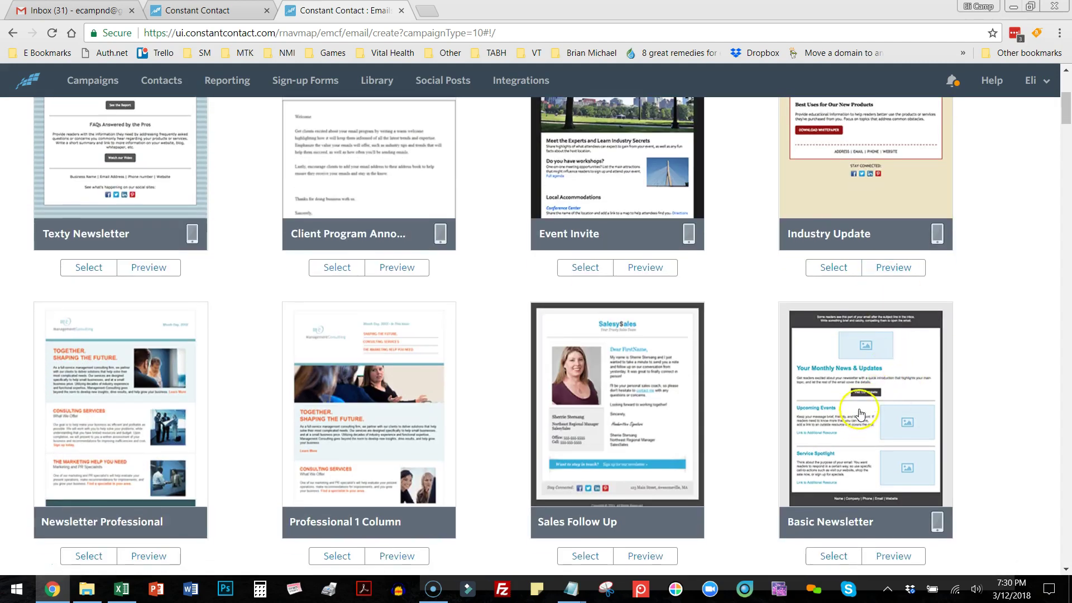
click(862, 419)
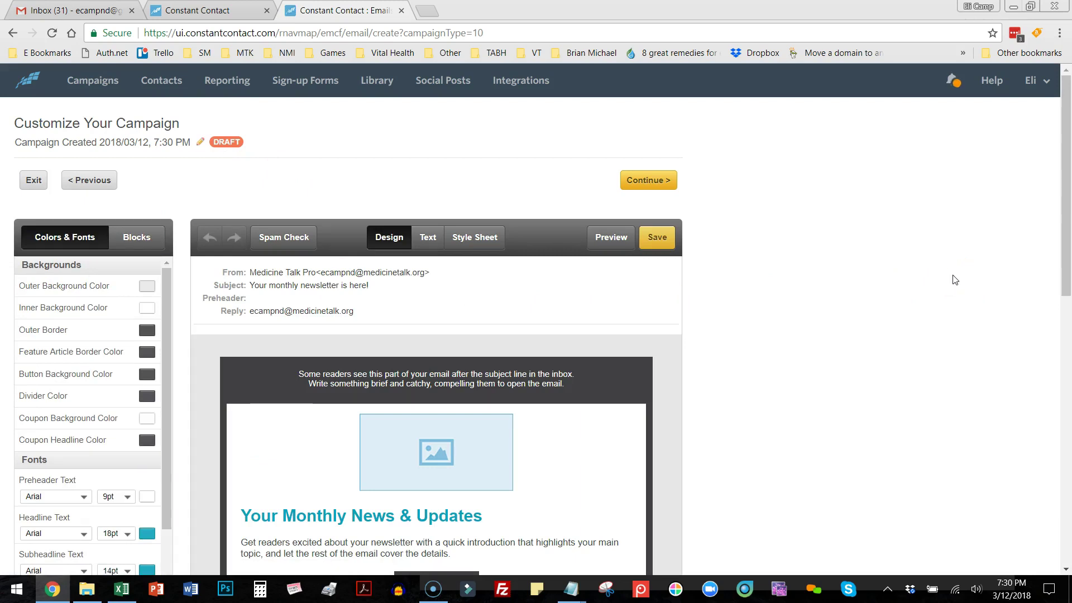
mouse_move(949, 277)
mouse_down()
mouse_move(926, 295)
mouse_move(891, 272)
mouse_up()
drag(1064, 187, 1066, 249)
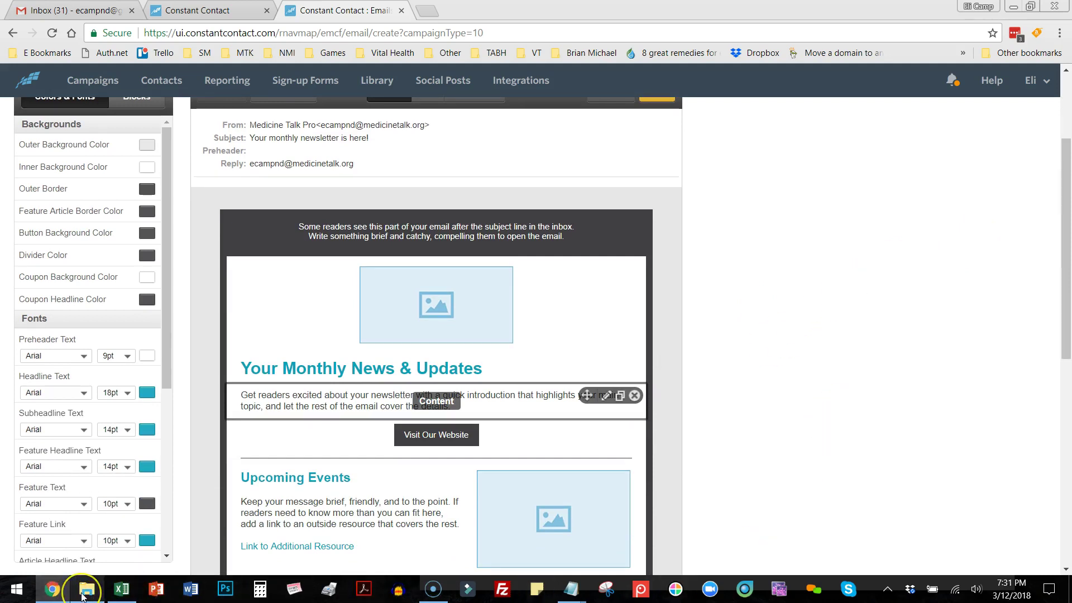
mouse_move(84, 595)
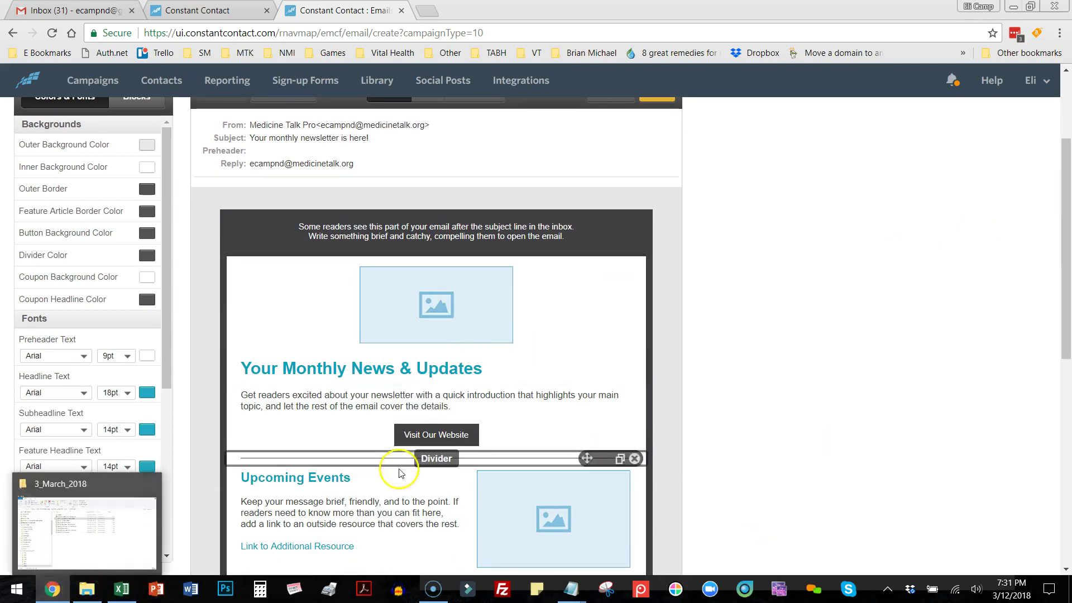
scroll(826, 228, up, 3)
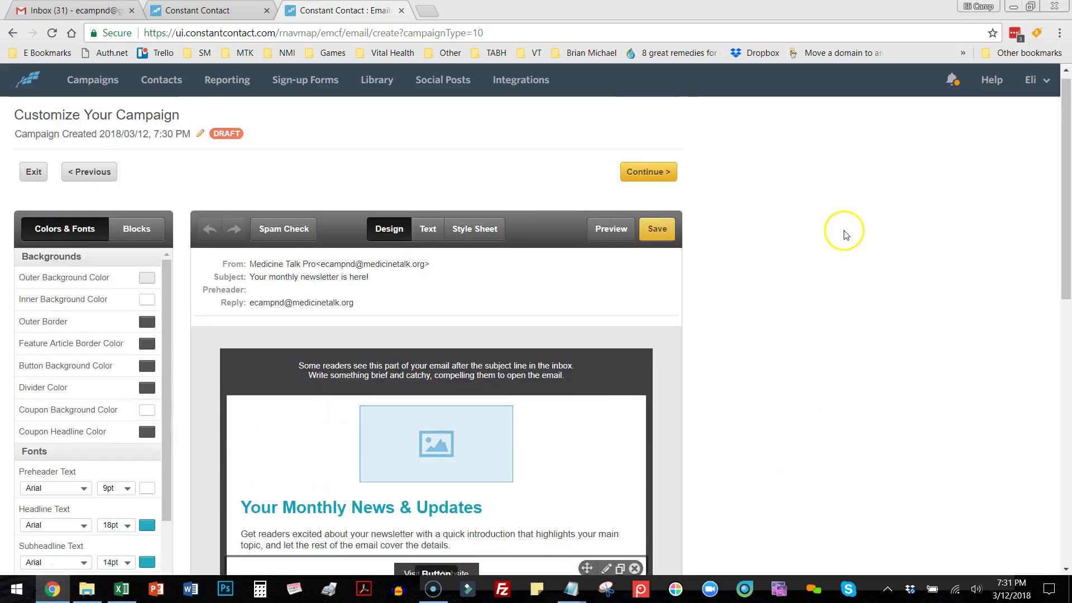
Change the campaign name under Customize Your Campaign to 'Jan News 2018'.
click(118, 134)
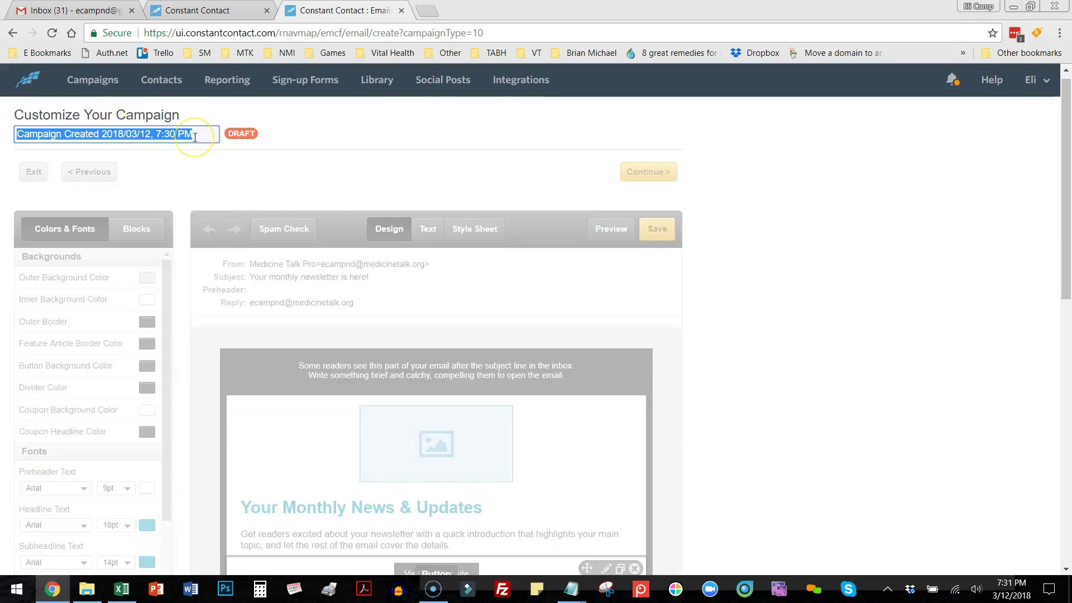
text(Jan News)
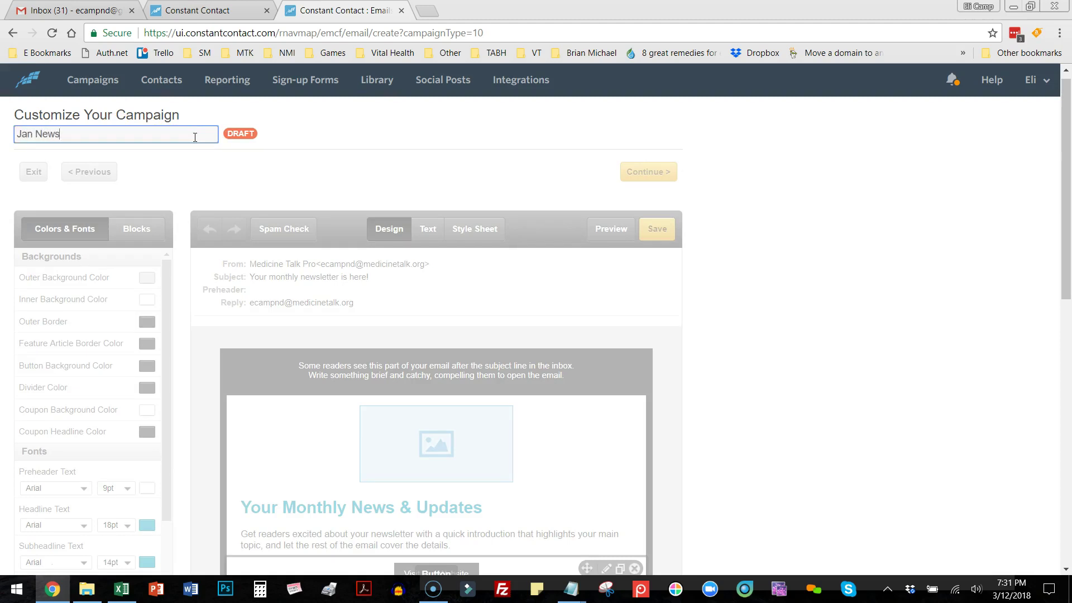
text( 2018)
drag(291, 115, 344, 129)
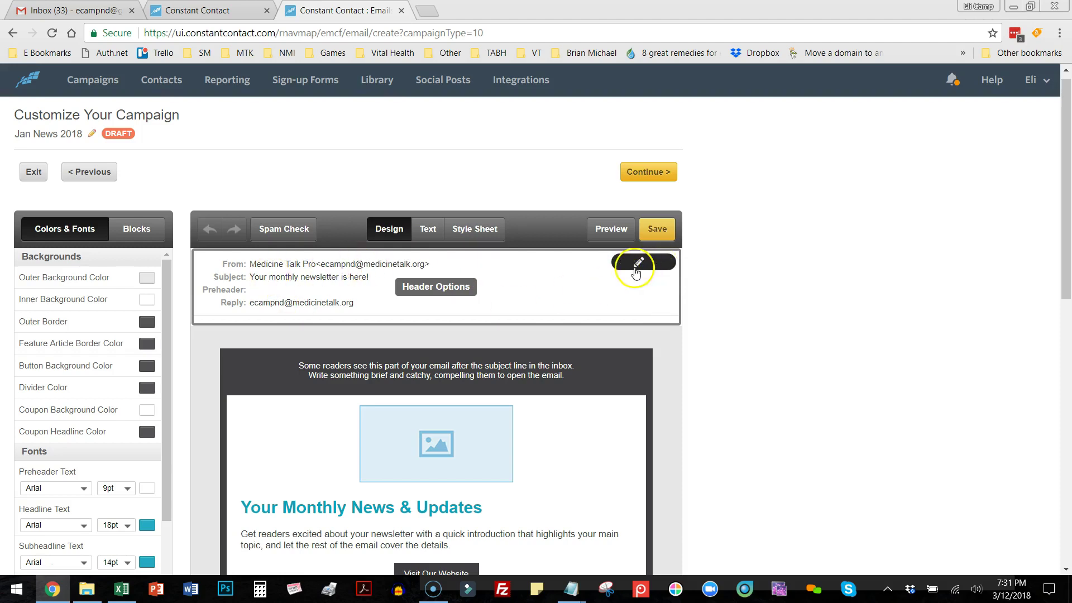
In the email header options, set subject 'Jan News 2018' and preheader 'Headache the natural way', then confirm.
click(639, 263)
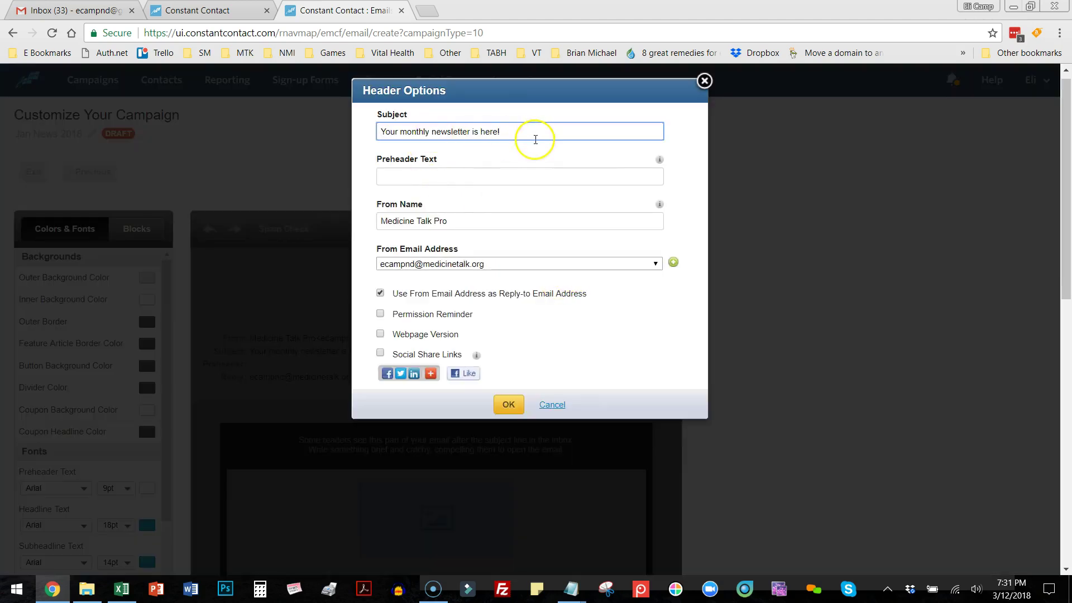
drag(506, 134, 354, 131)
text(J)
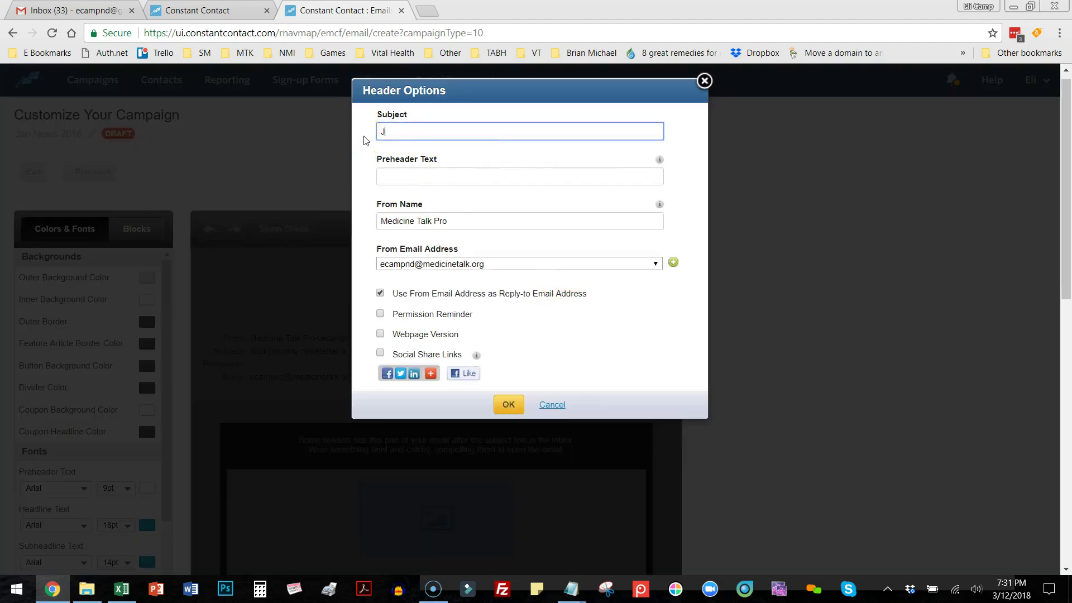
text(an News 2018)
click(414, 177)
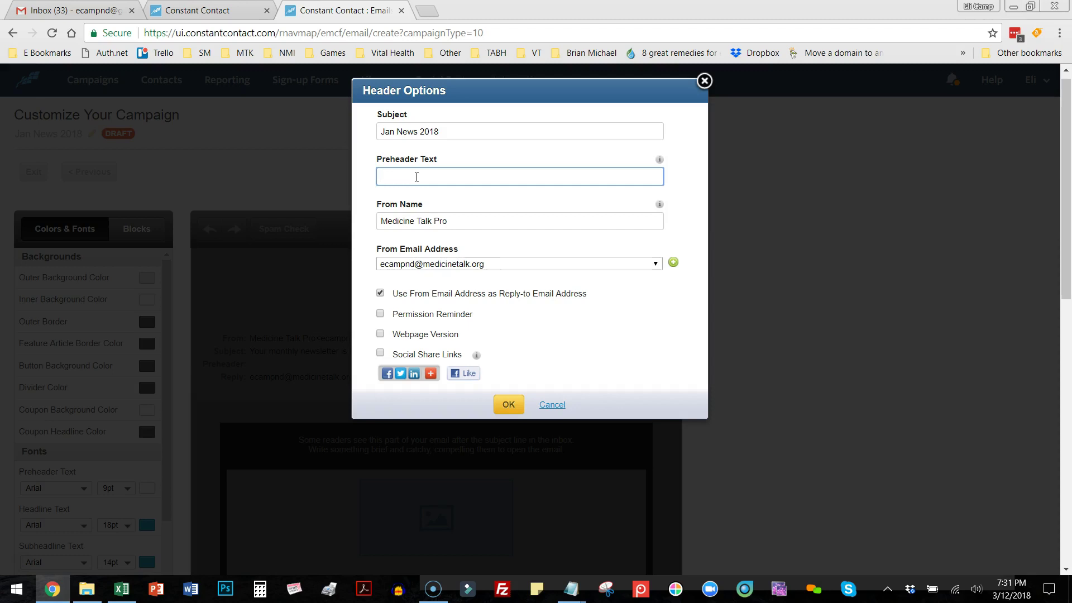
text(che the natural way)
click(476, 177)
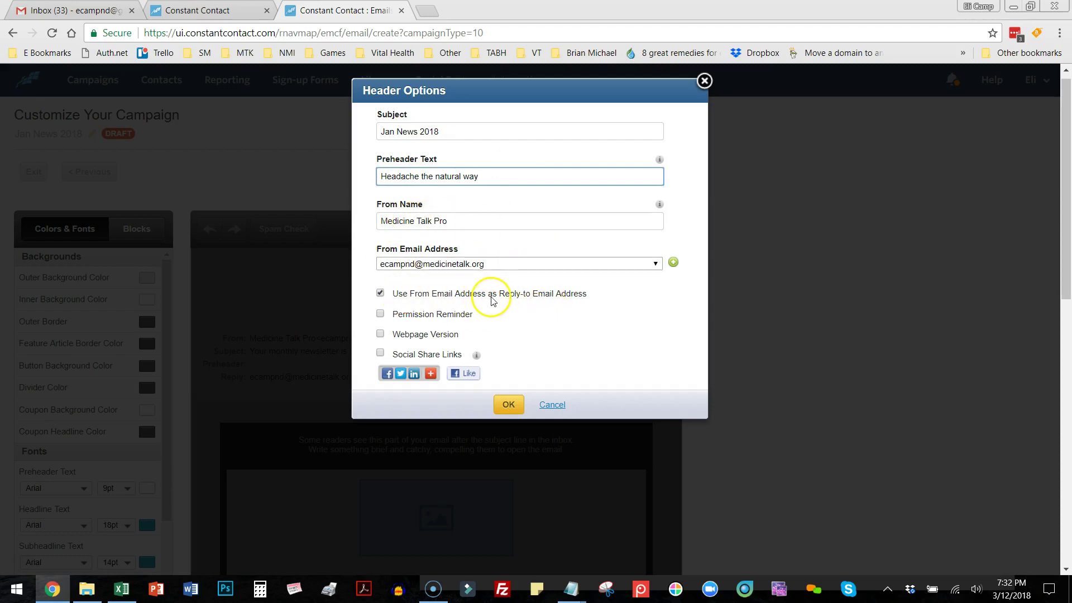
scroll(615, 351, down, 3)
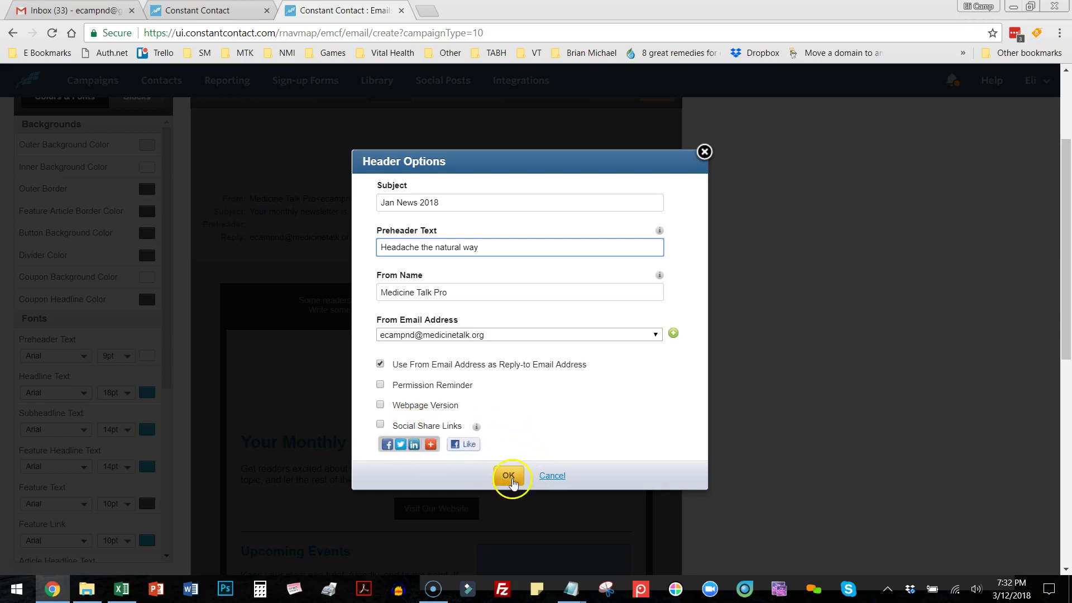
click(508, 474)
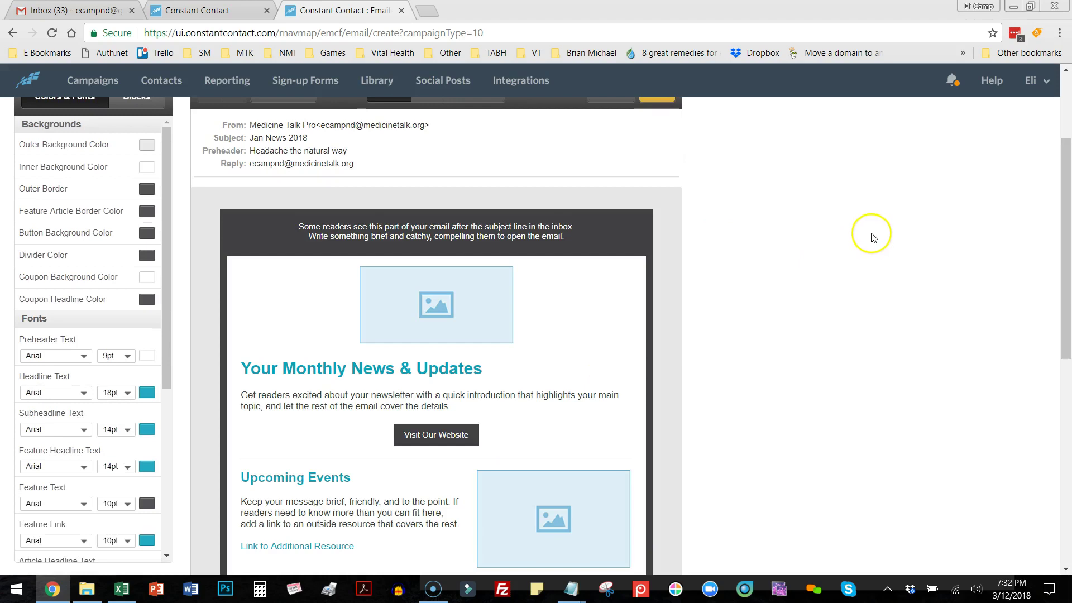
Open the Preheader block above the logo and place the cursor in its placeholder text.
scroll(825, 249, up, 3)
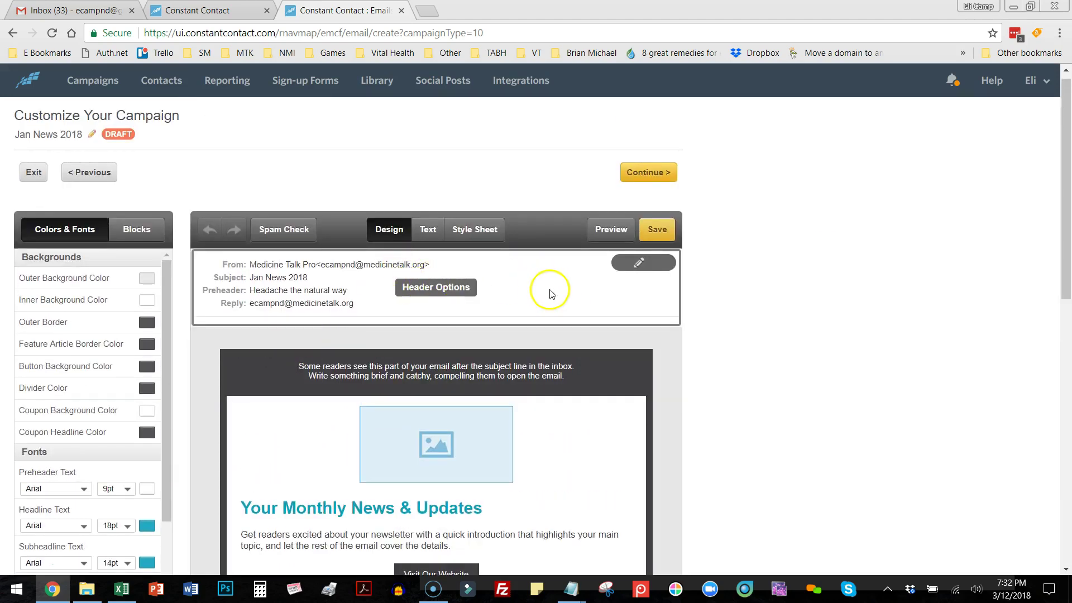
scroll(551, 293, down, 3)
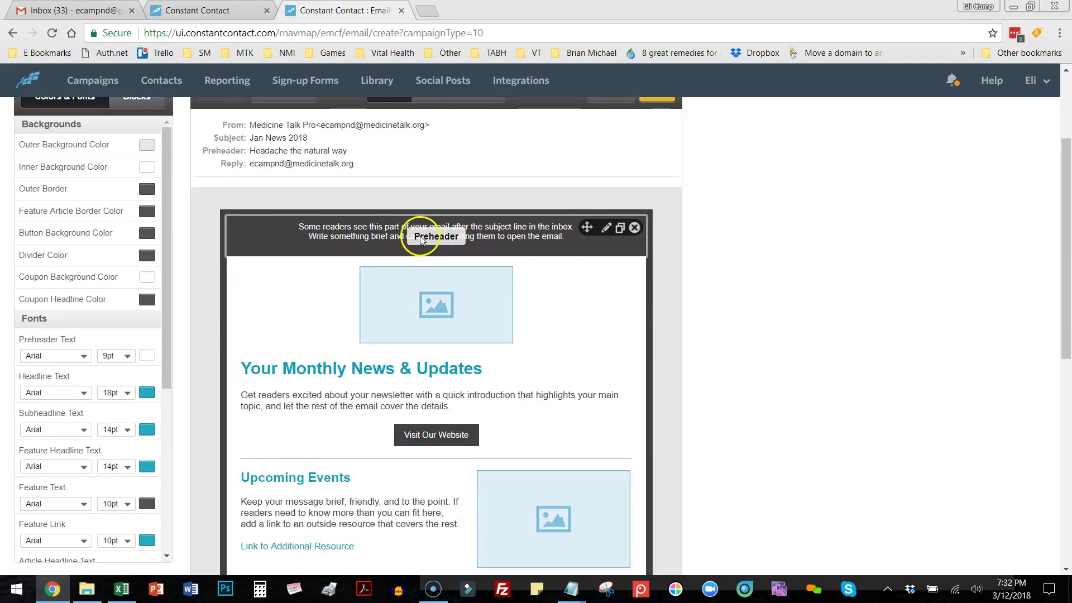
click(504, 230)
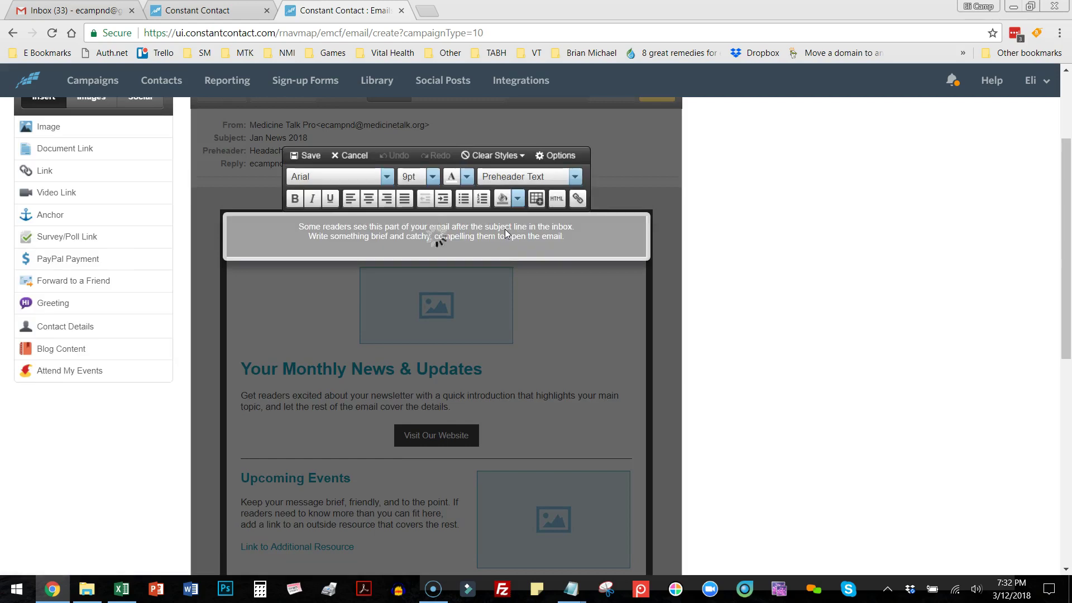
click(384, 219)
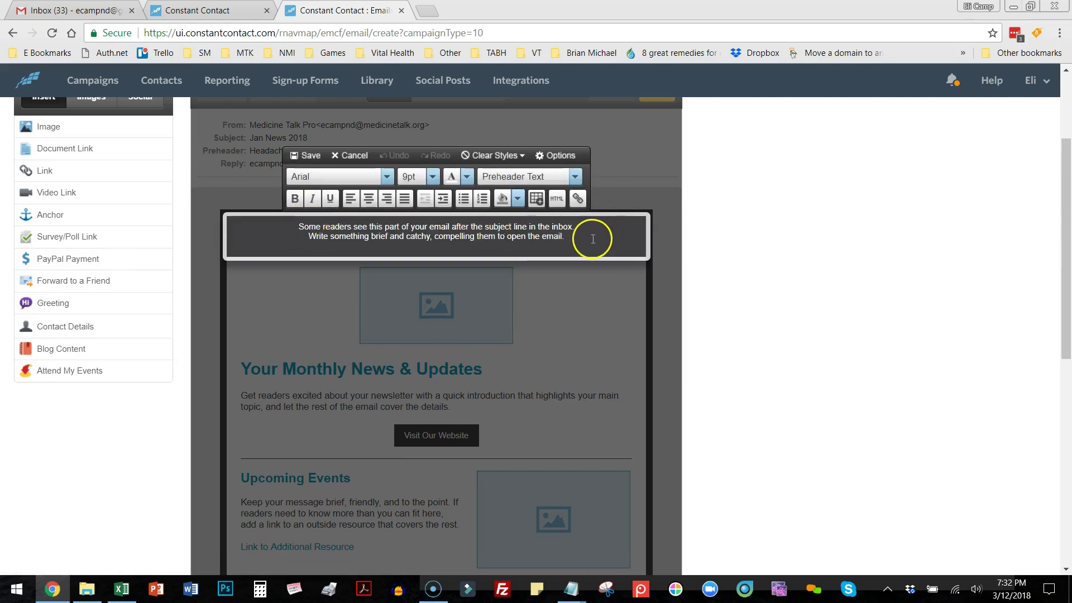
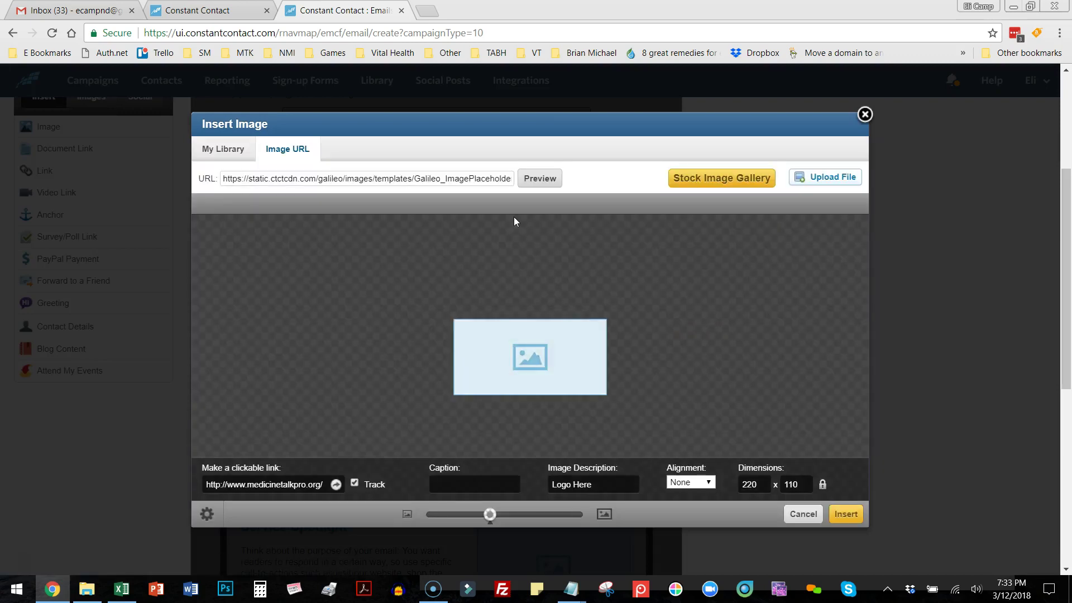
Insert logo2.jpg from My Library into the email header.
click(255, 182)
click(223, 148)
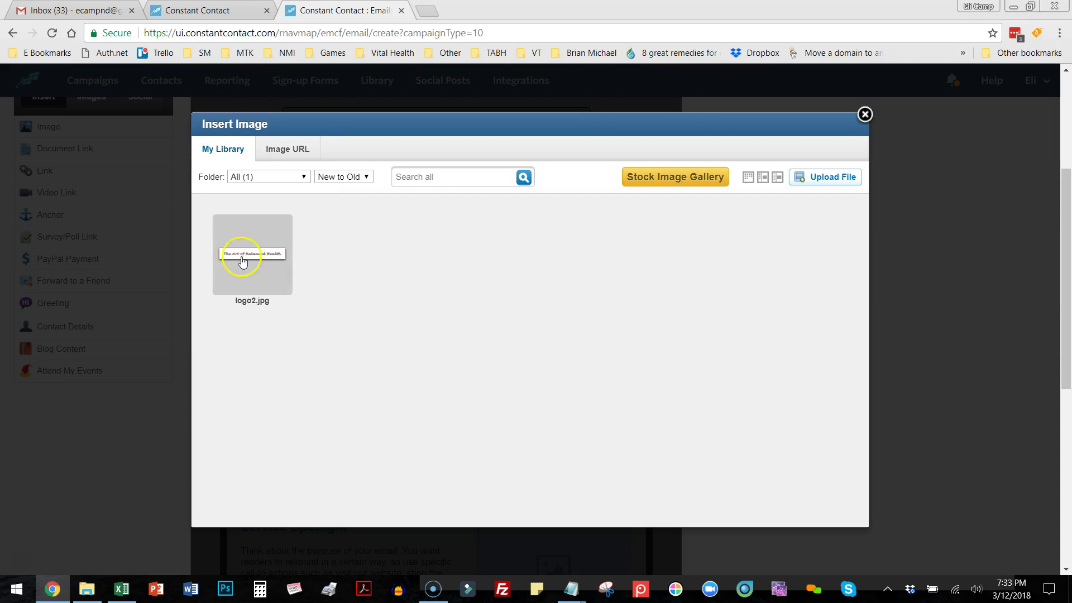
click(244, 260)
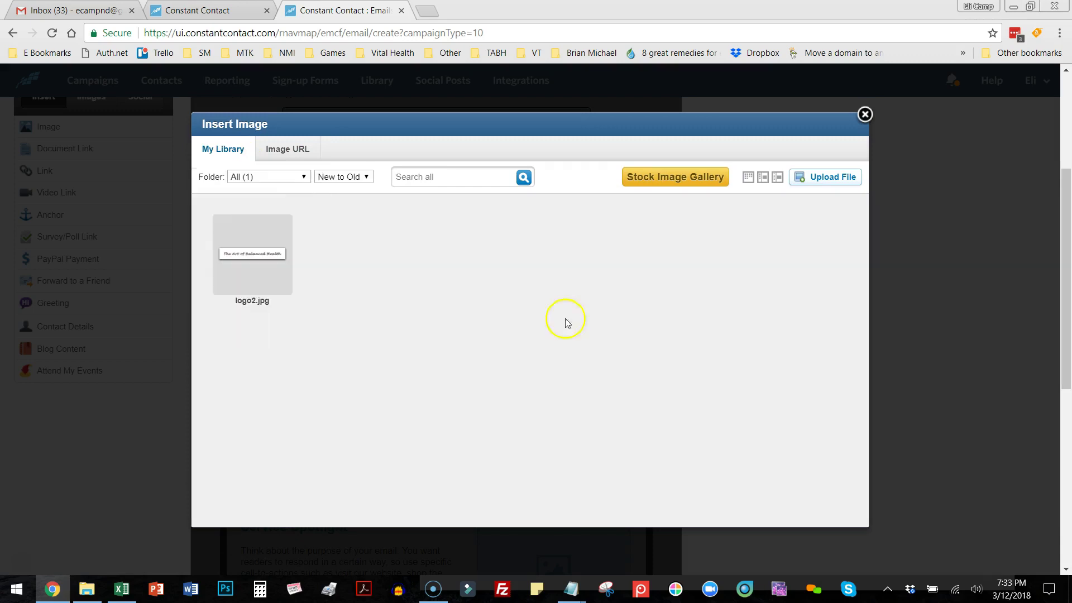
mouse_move(249, 254)
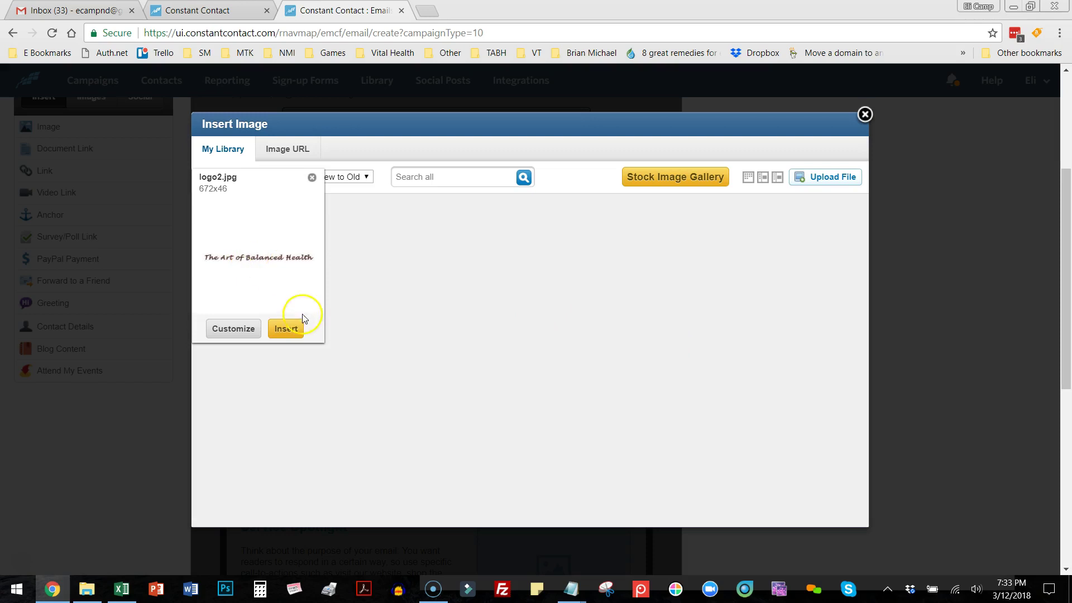
click(294, 330)
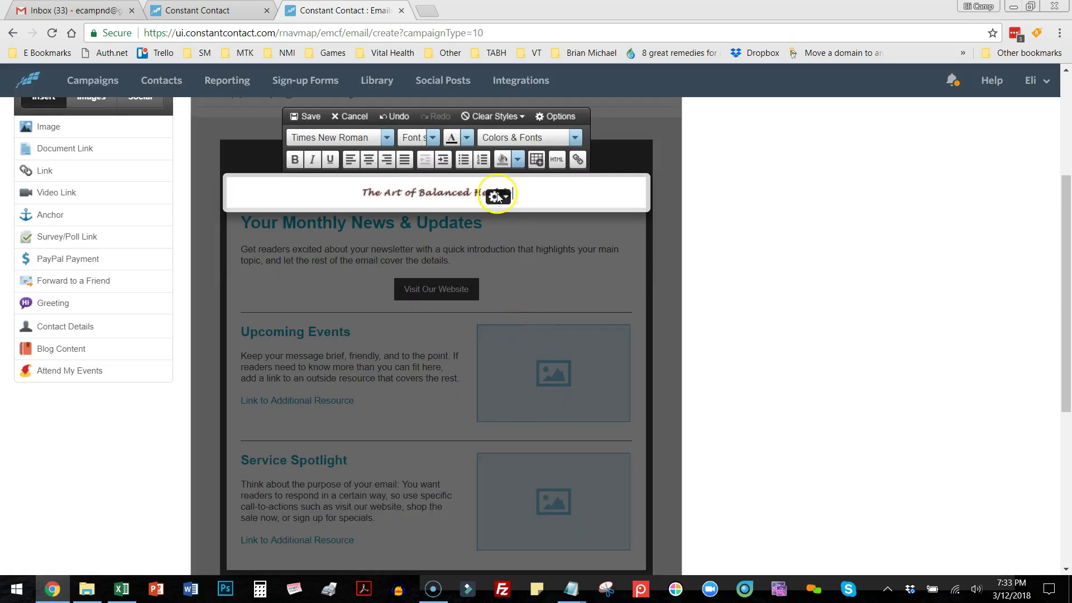
Enlarge the header logo to 392x26 with the Resize slider, apply it, and save.
click(466, 190)
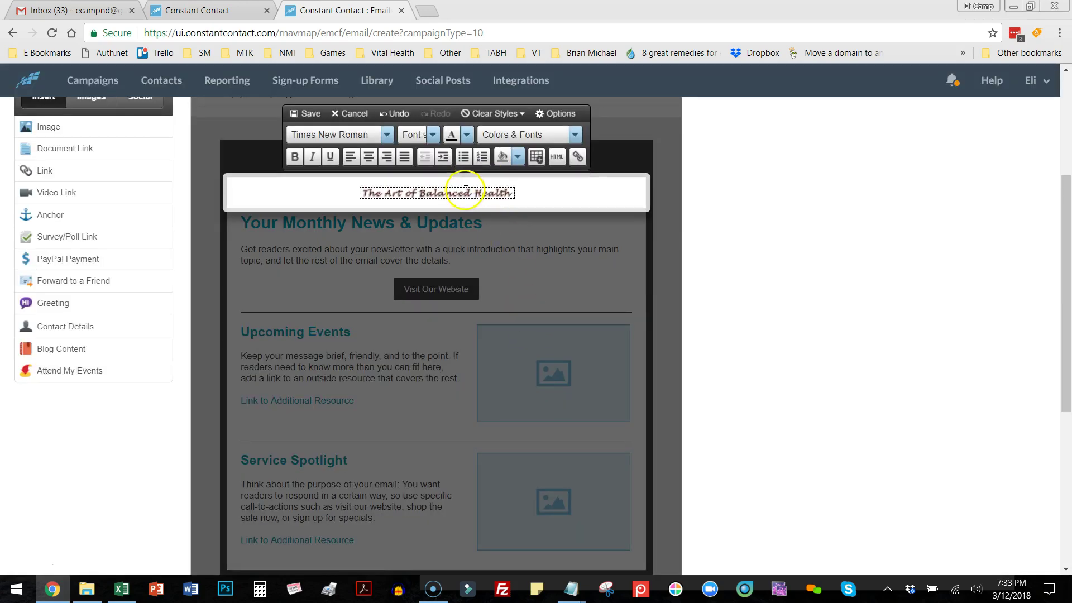
click(508, 200)
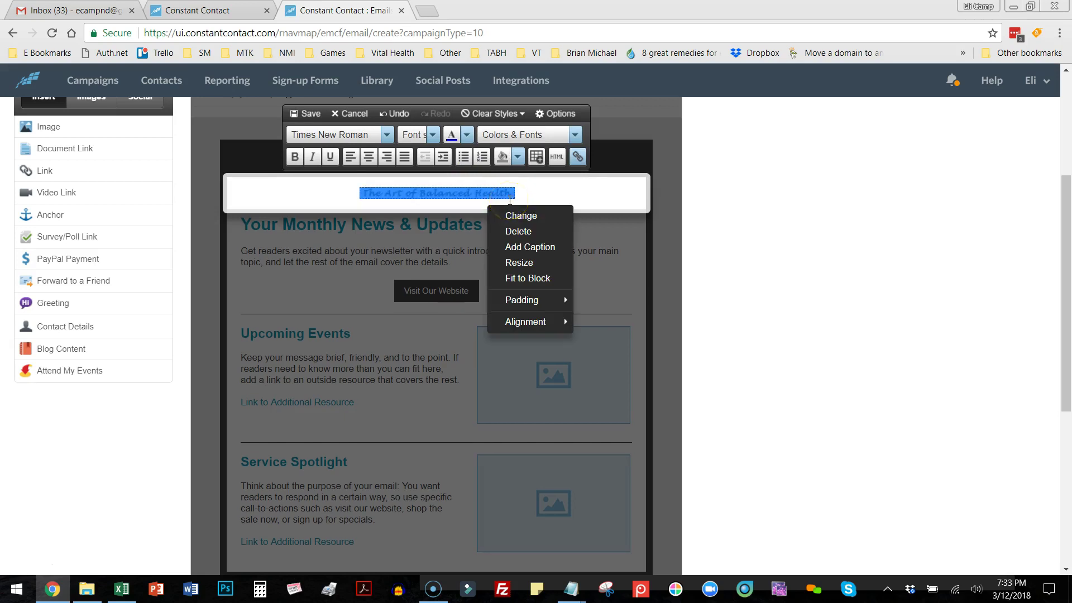
click(541, 278)
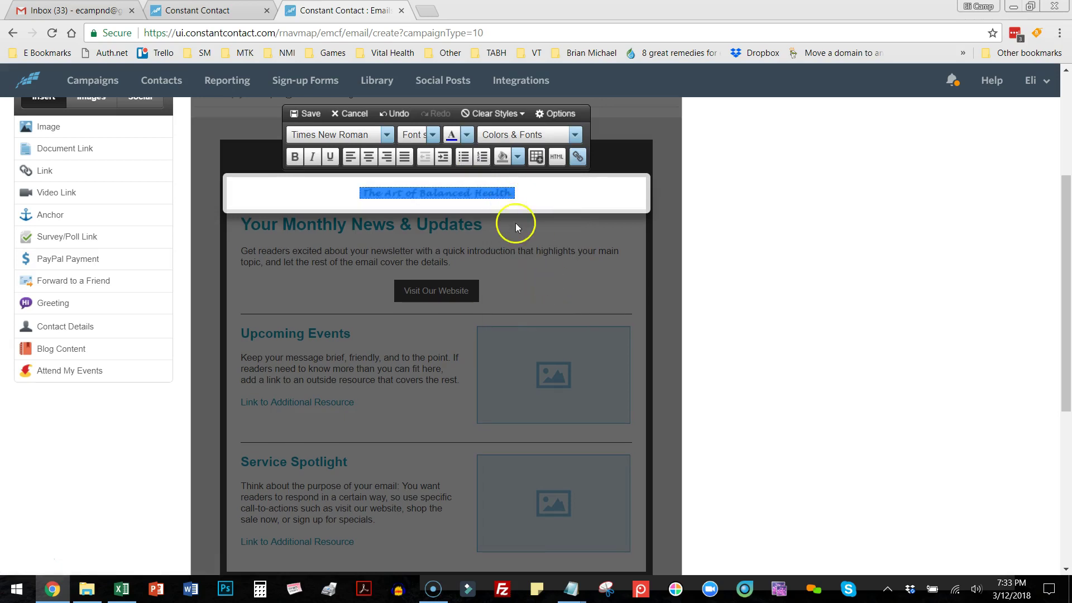
click(508, 199)
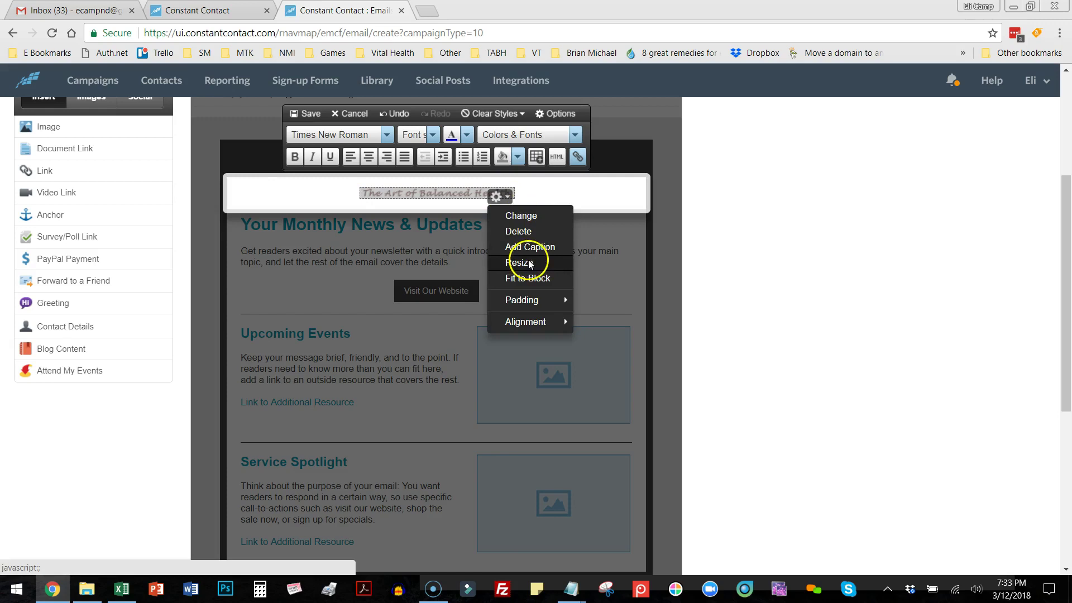
click(528, 261)
drag(560, 512, 625, 513)
click(847, 514)
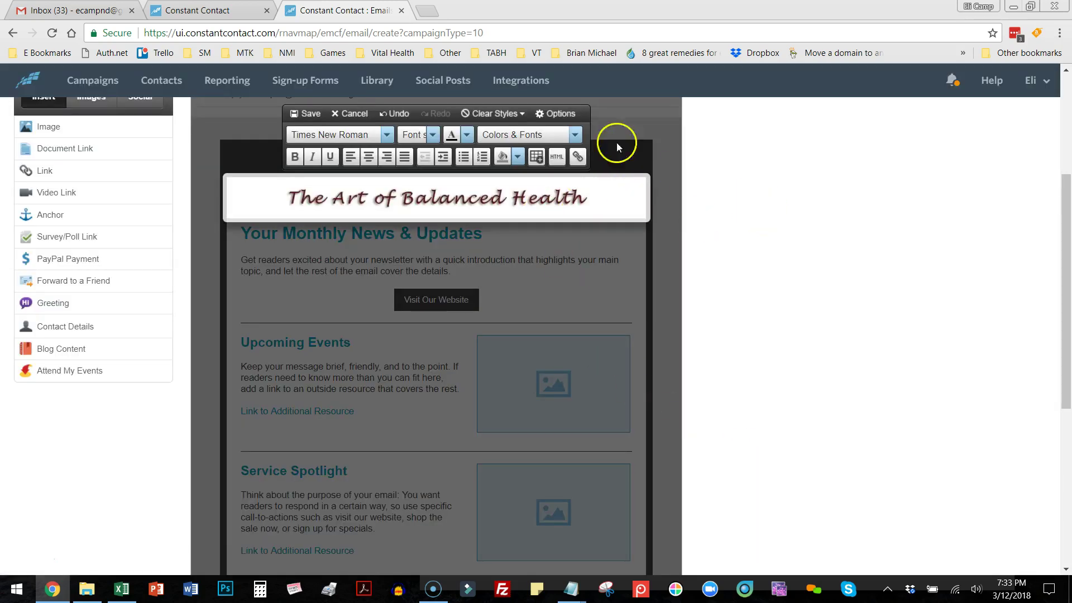
click(305, 115)
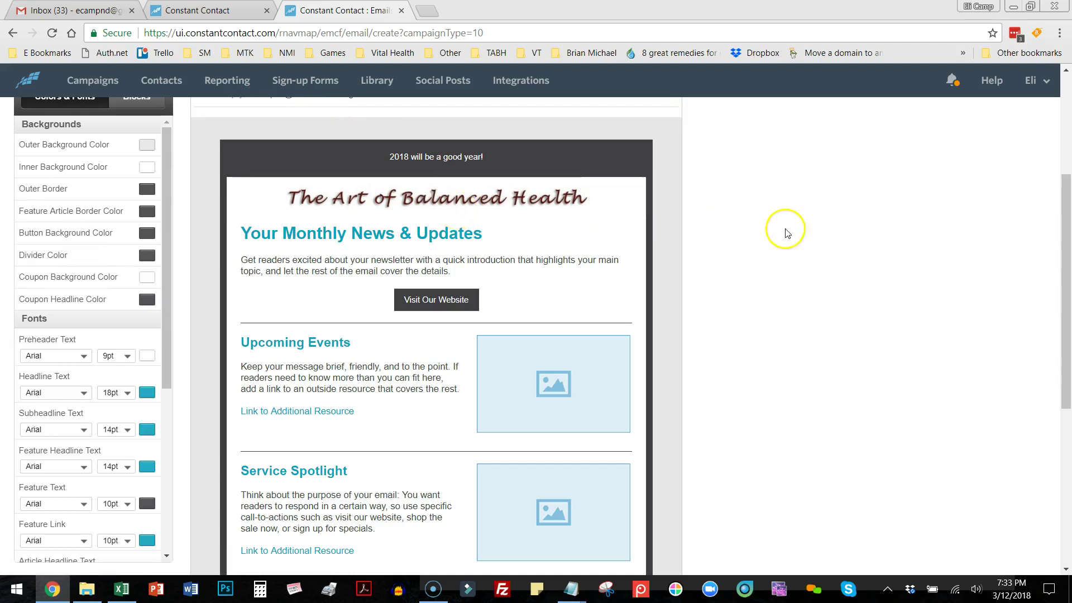
Replace the template headline with 'Jan News', centre it, and save.
scroll(812, 239, up, 1)
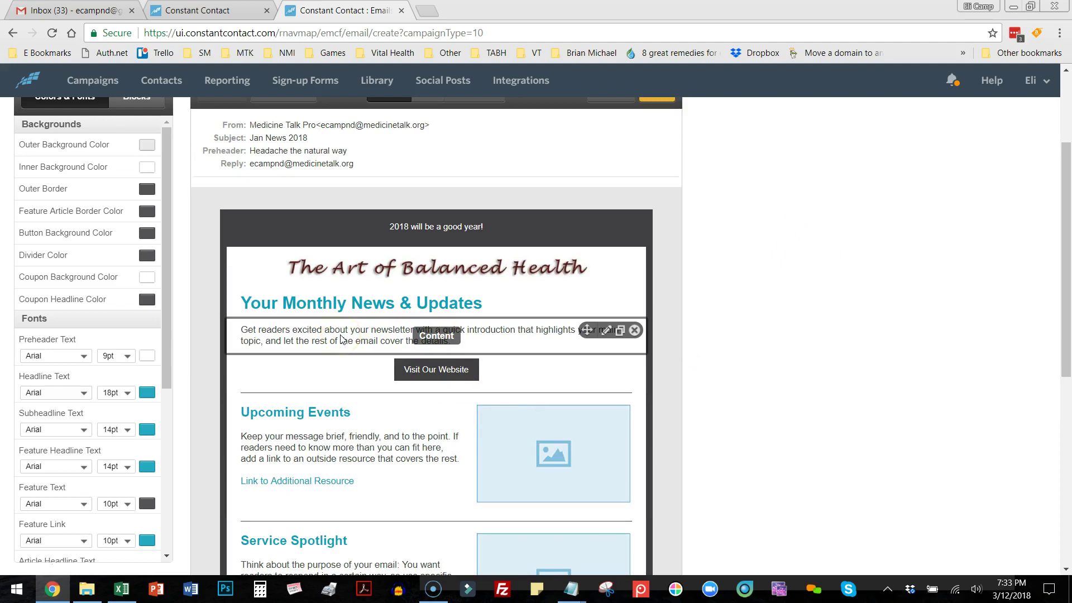
click(437, 310)
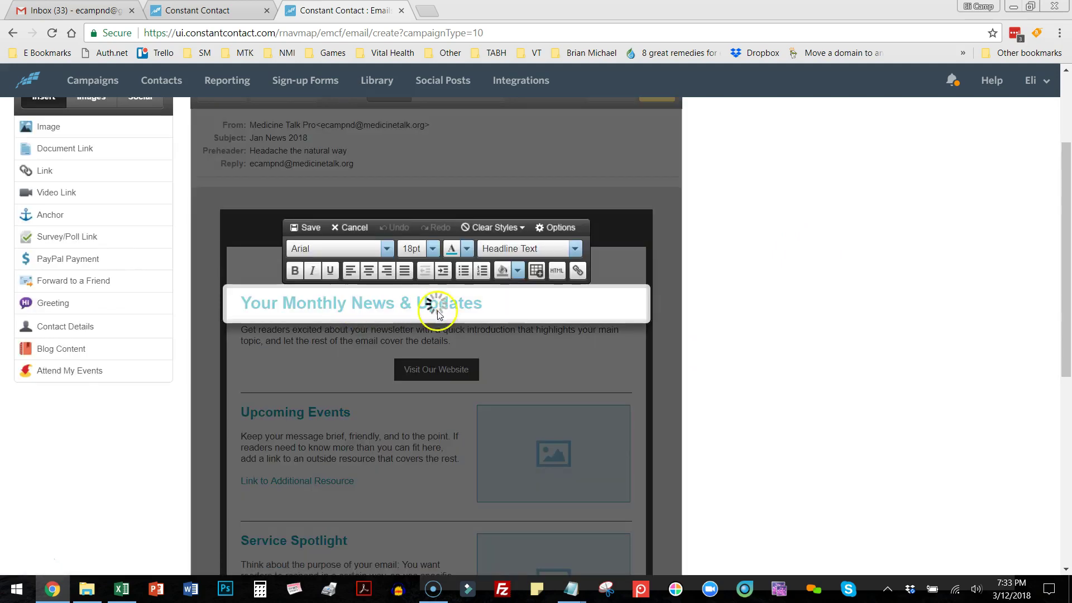
drag(487, 307, 200, 306)
text(JAn Ne)
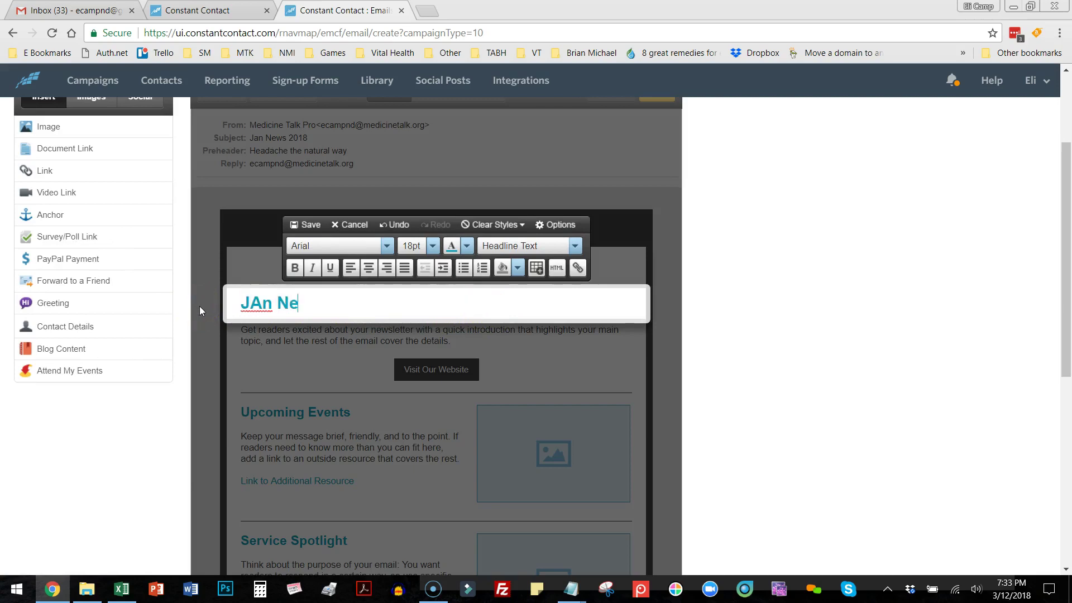
text(wa)
key(BackSpace)
text(s)
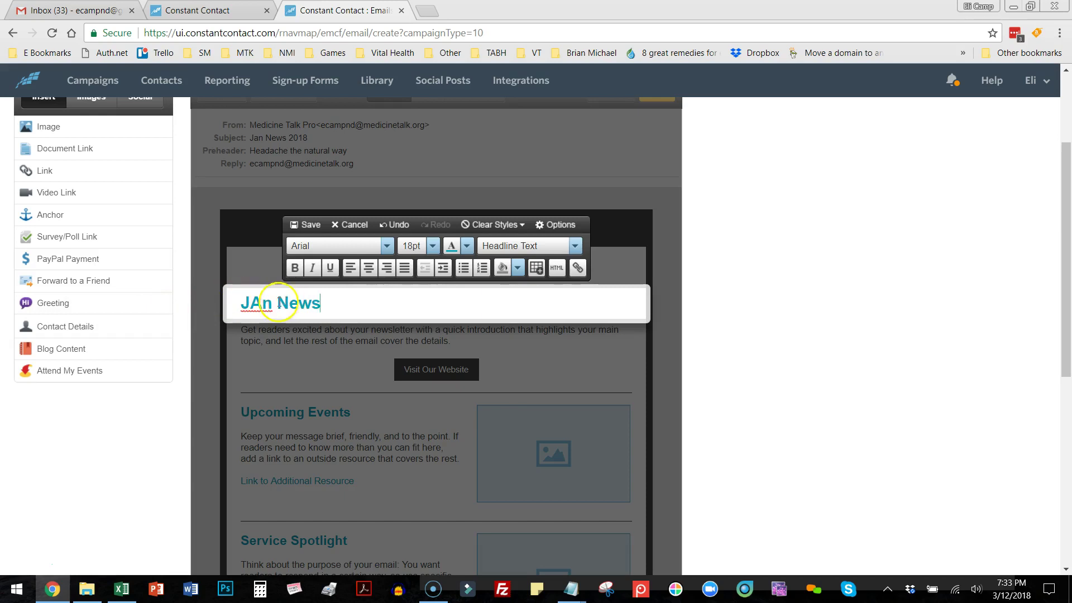
key(BackSpace)
text(a)
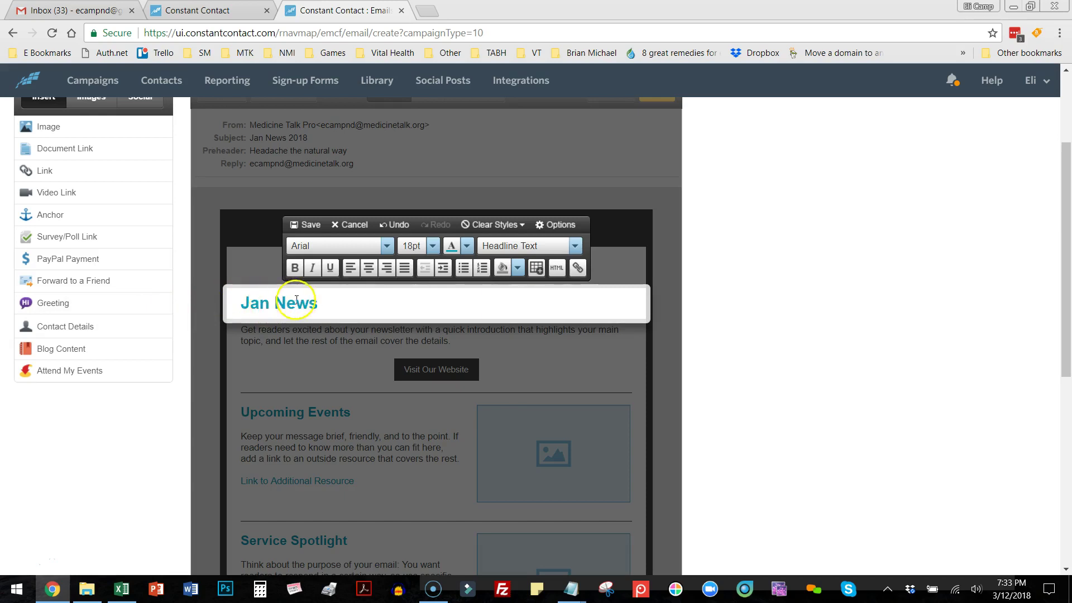
click(368, 268)
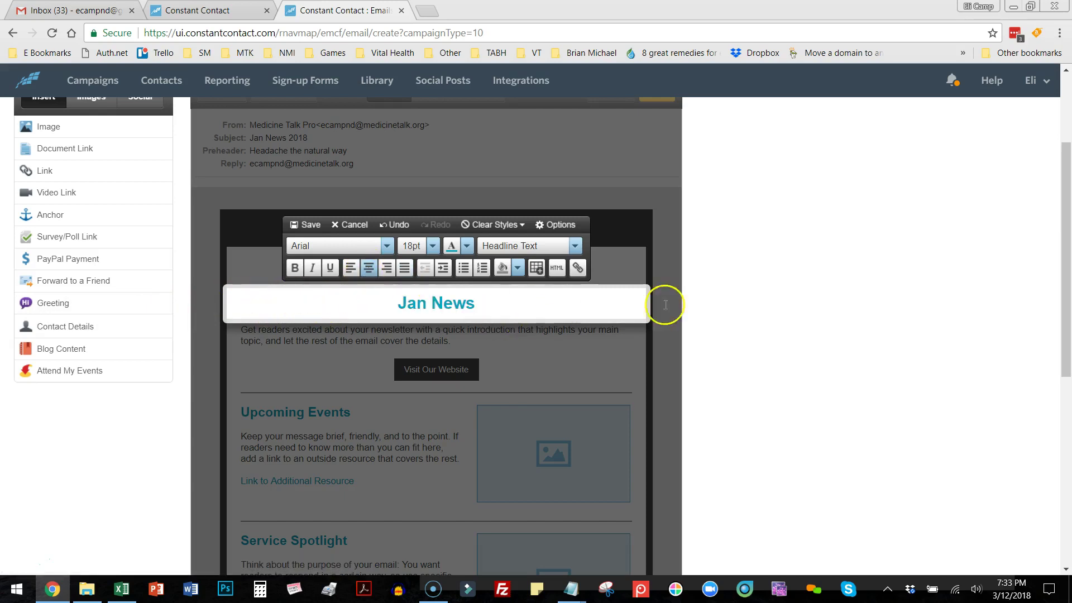
click(309, 224)
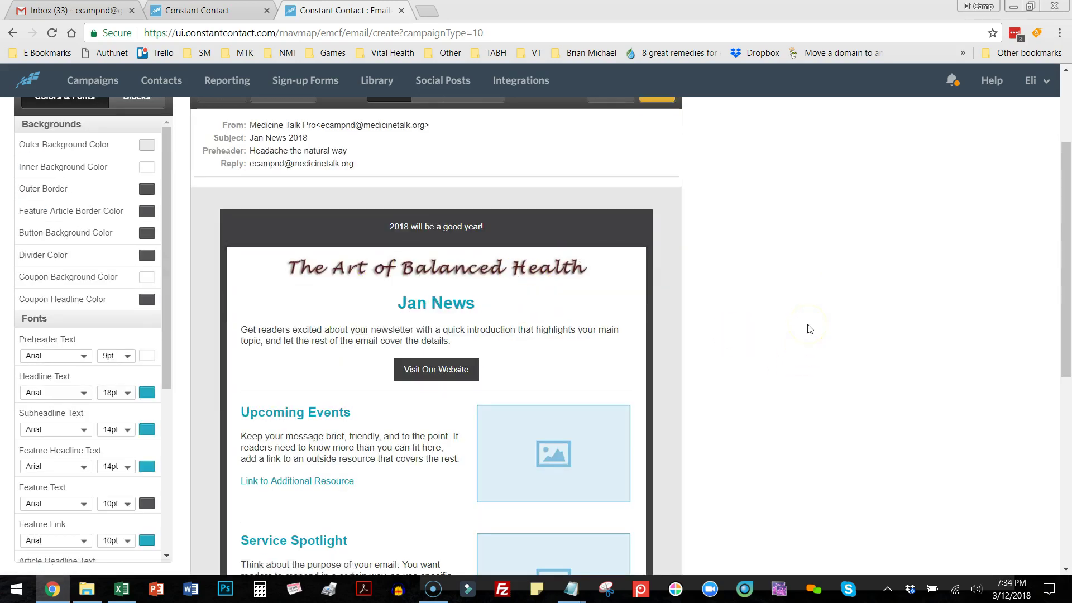
scroll(810, 329, down, 1)
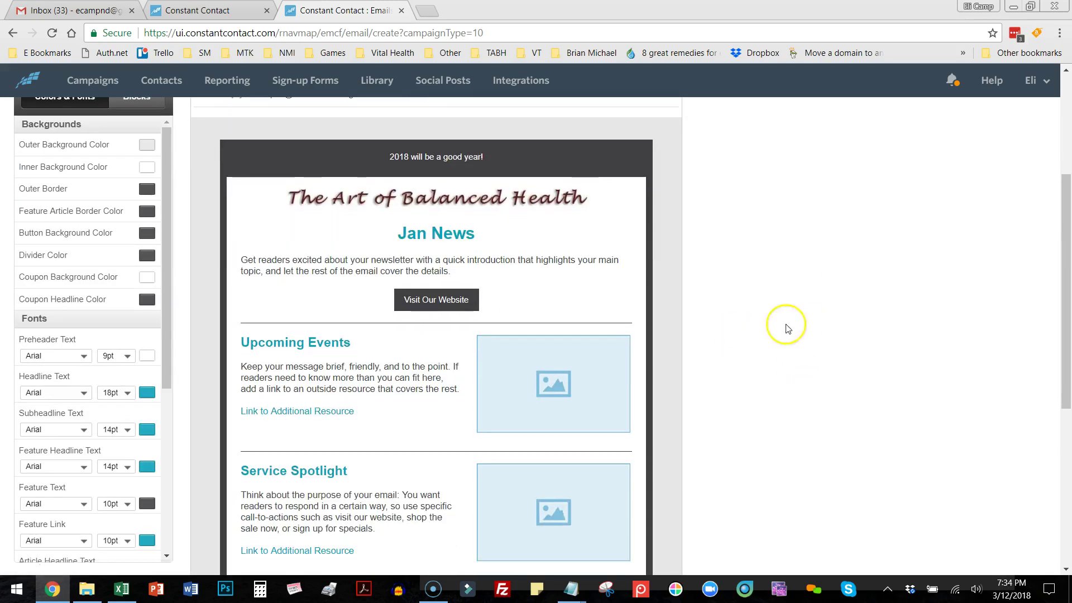
Overwrite the intro paragraph under the headline with 'New practitioner, classes, sale, etc.' and save.
click(489, 268)
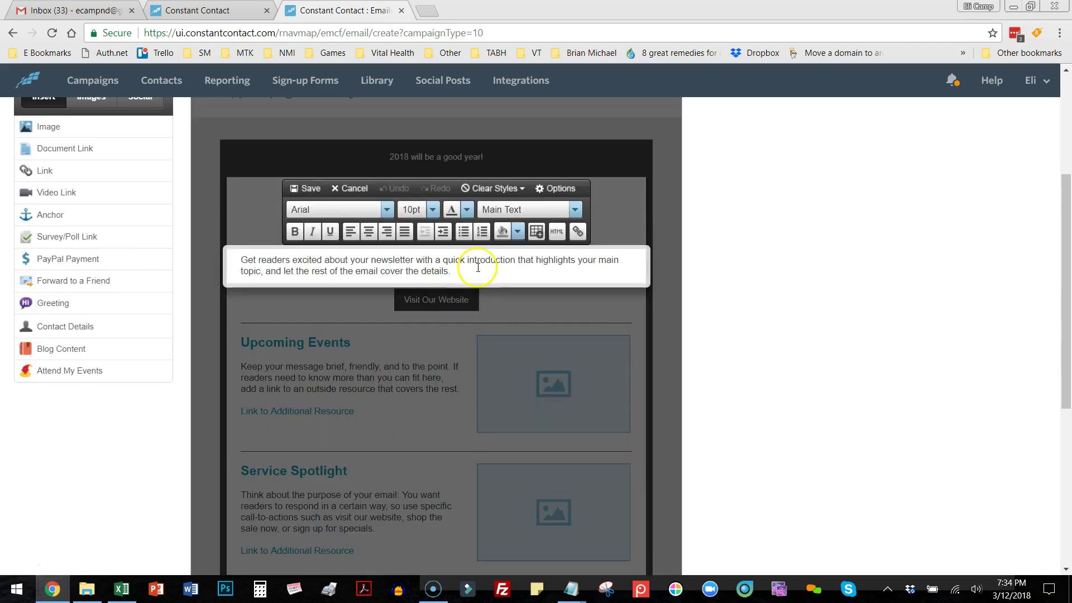
drag(486, 266, 218, 263)
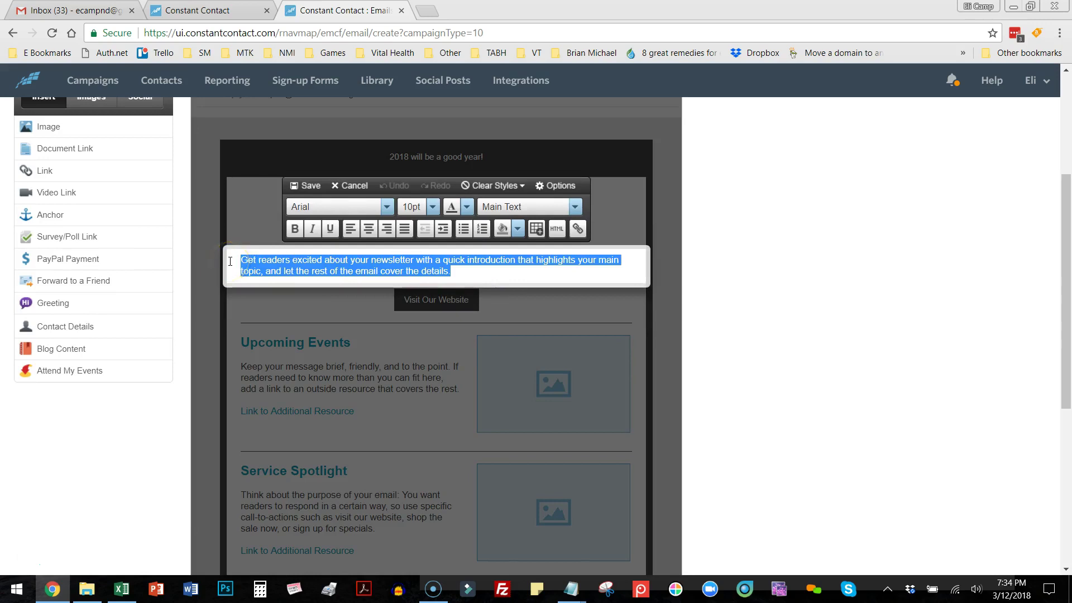
text(New)
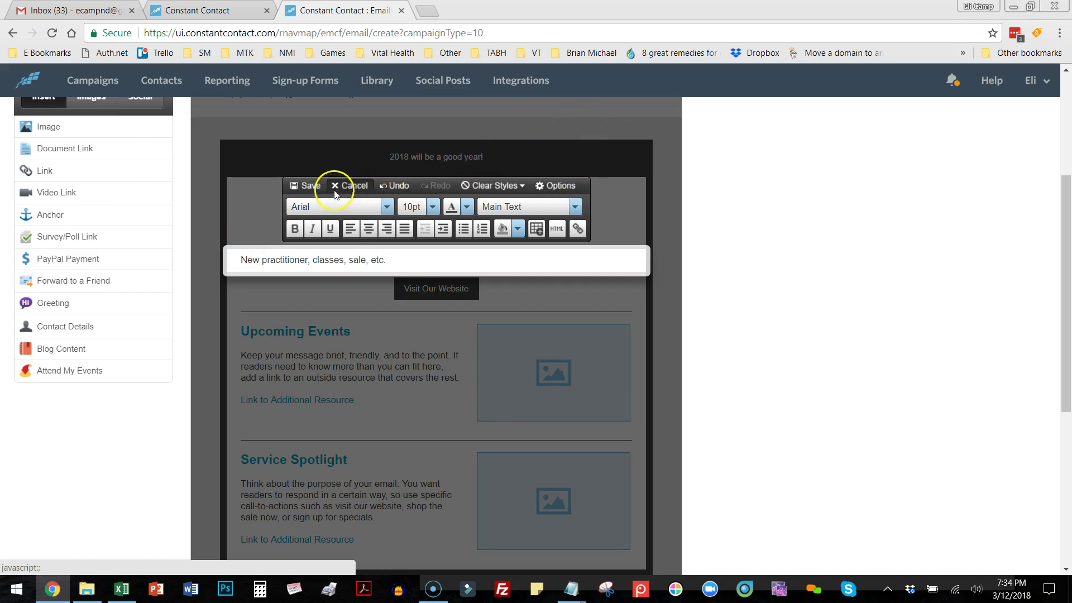
click(307, 185)
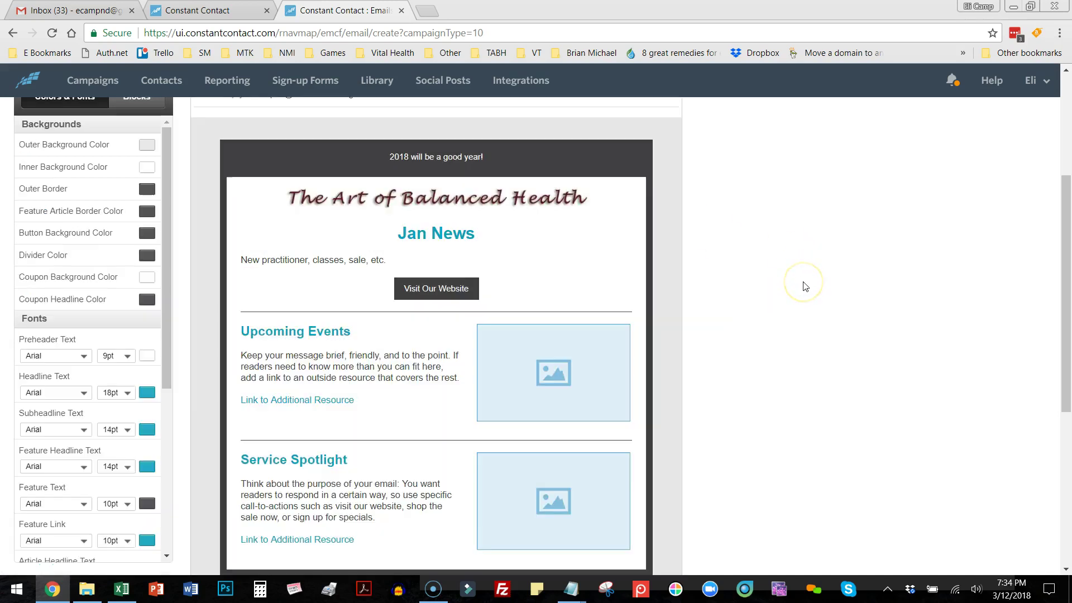
Check the Visit Our Website button's link settings and close them unchanged.
click(471, 289)
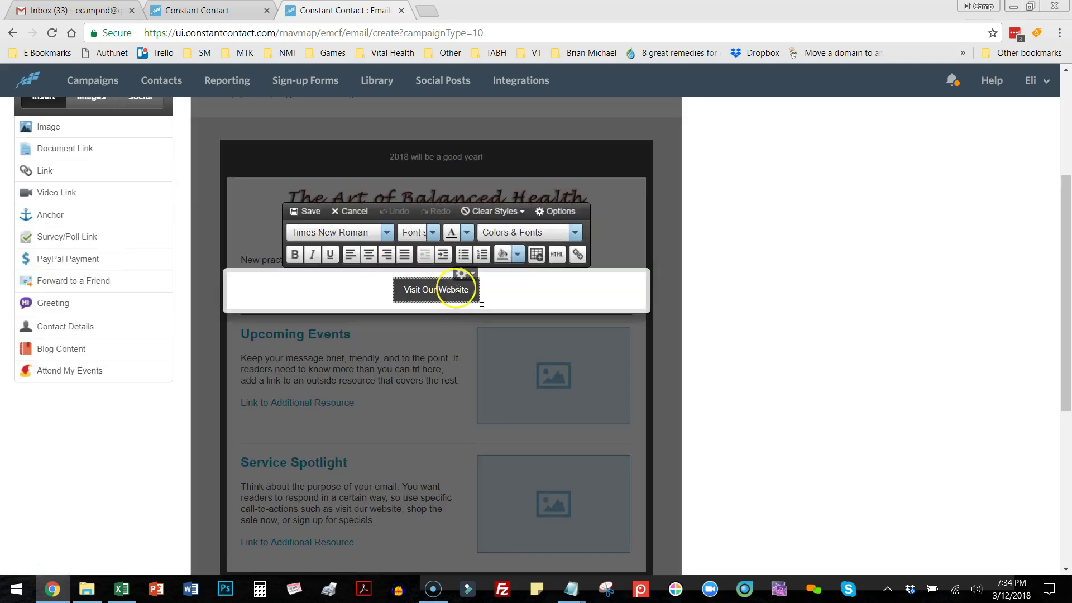
click(473, 277)
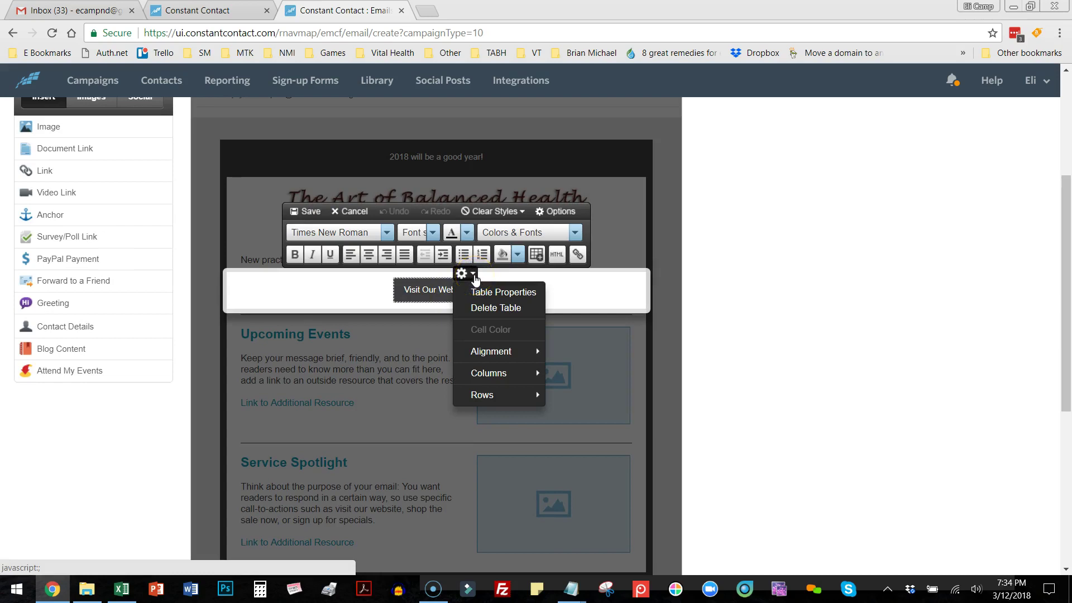
click(415, 291)
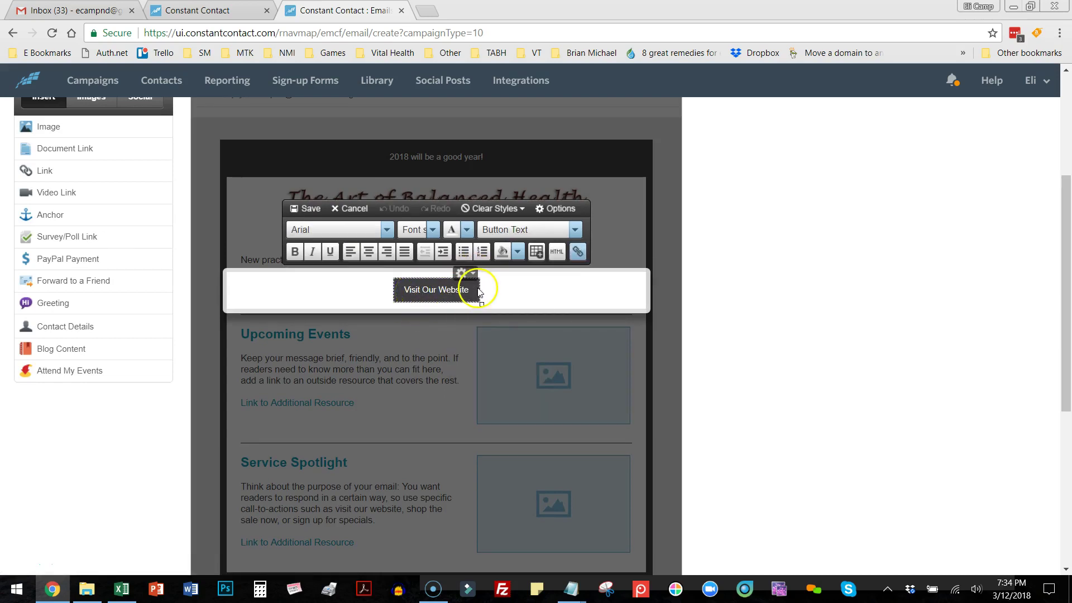
click(579, 251)
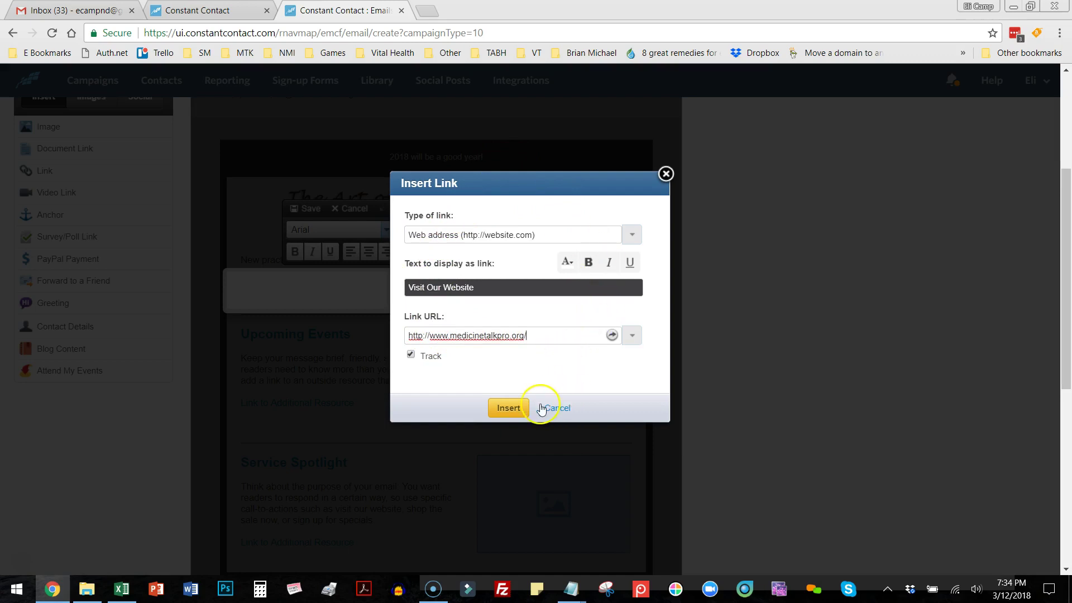
click(665, 174)
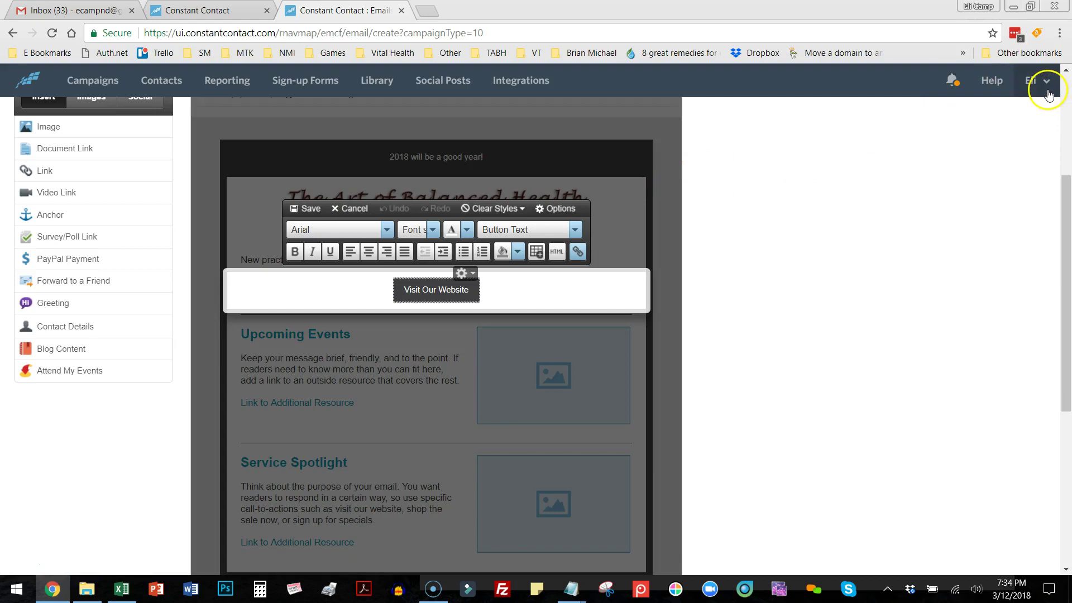
Set the Visit Our Website button's cell colour to green and save.
click(436, 295)
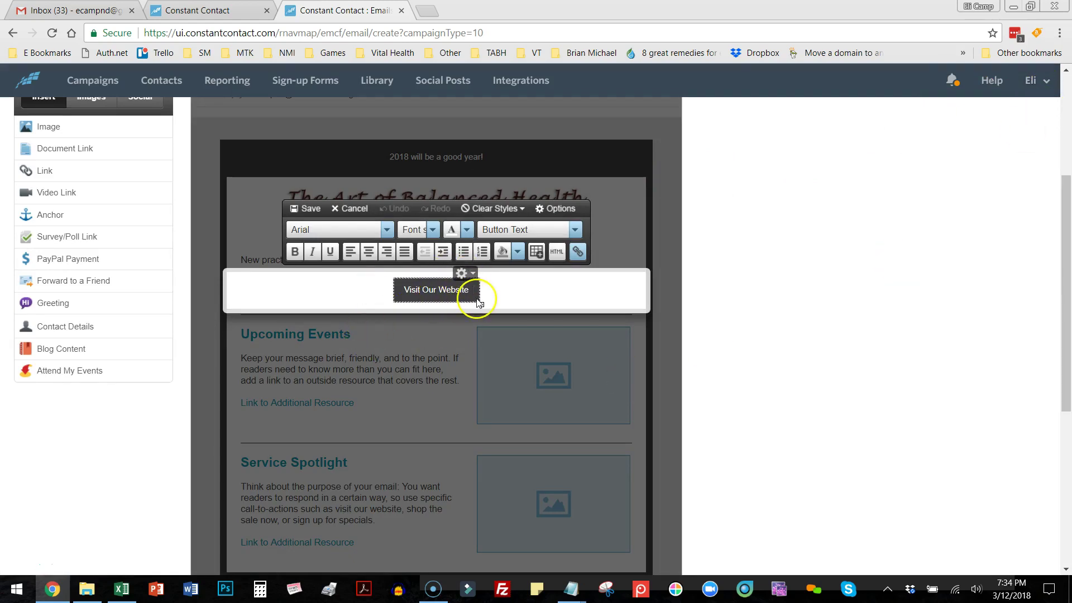
click(463, 273)
mouse_move(490, 330)
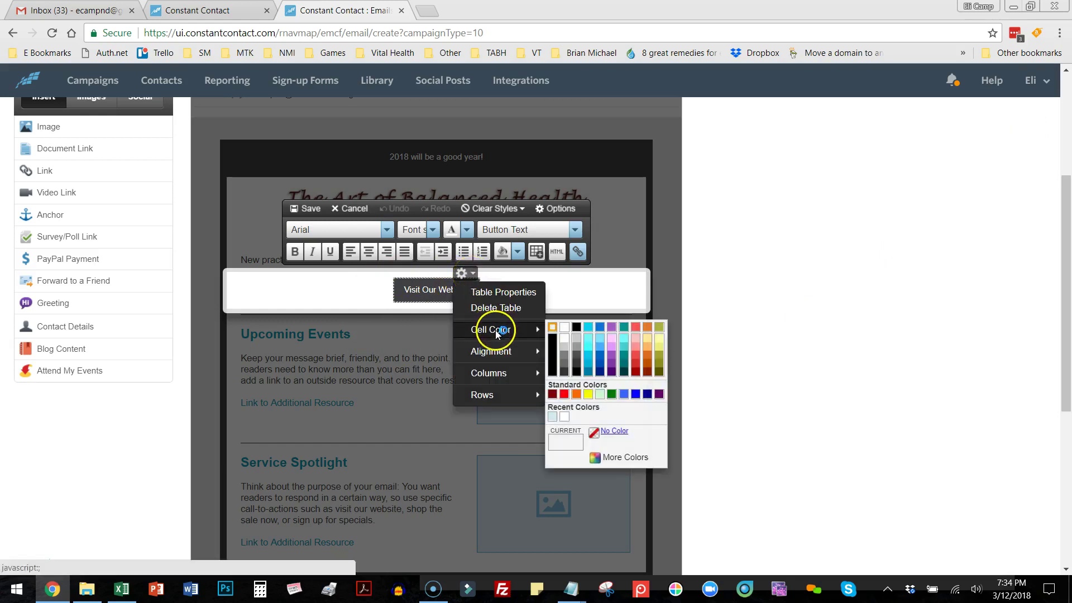
click(611, 395)
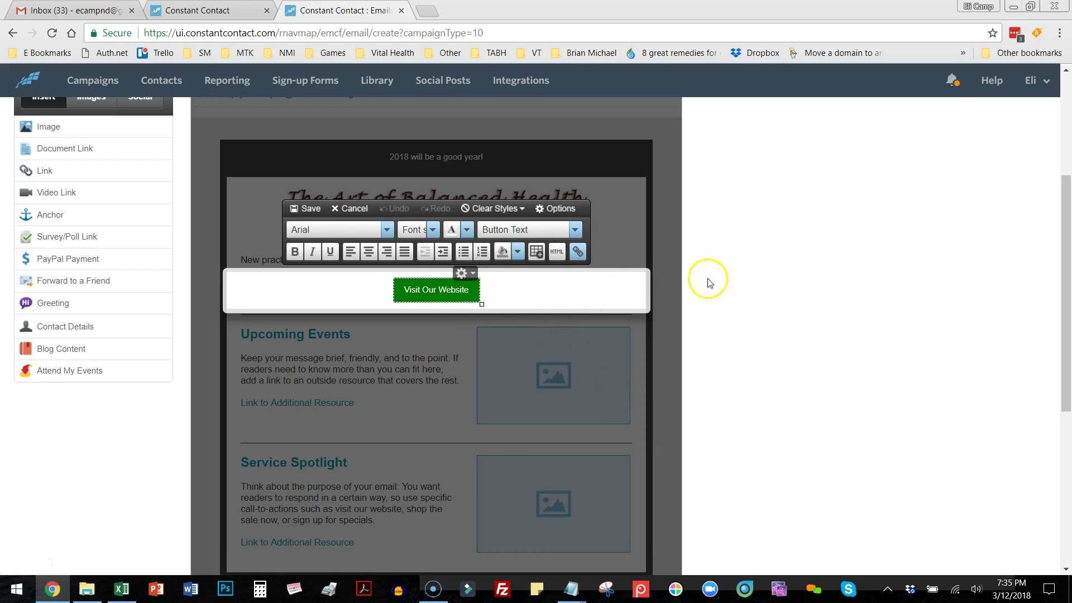
click(307, 208)
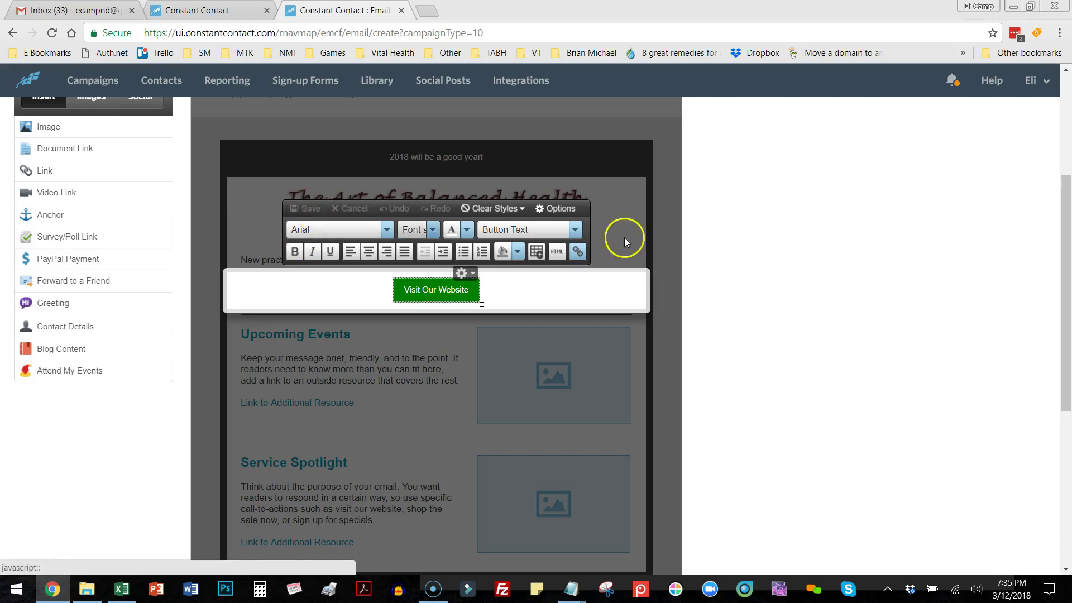
scroll(802, 311, down, 1)
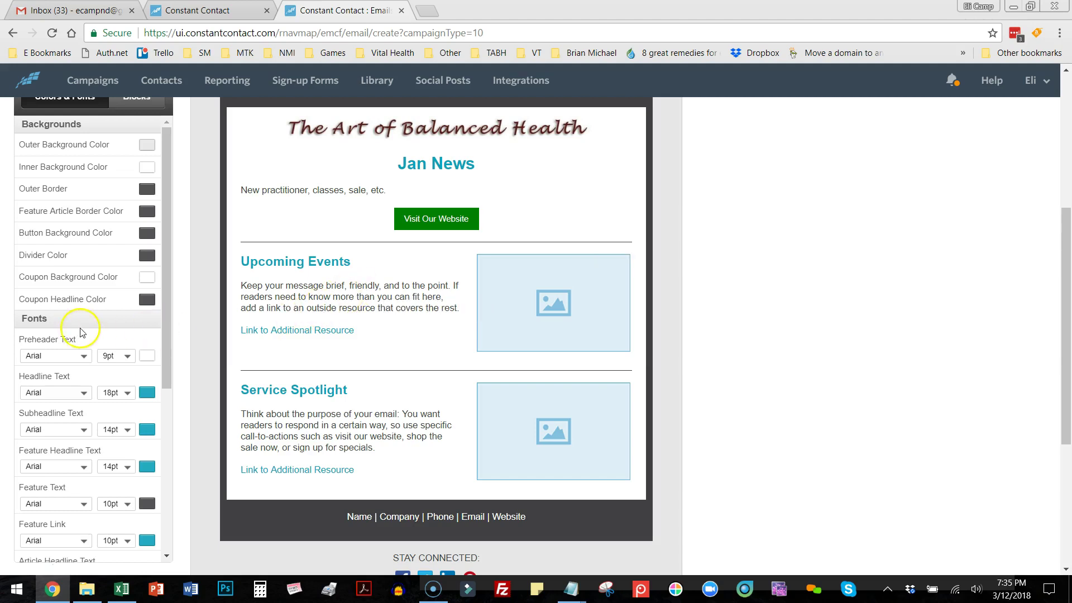
Delete the Upcoming Events and Service Spotlight articles and the leftover divider, then show the Blocks list.
scroll(79, 330, down, 2)
scroll(84, 329, up, 2)
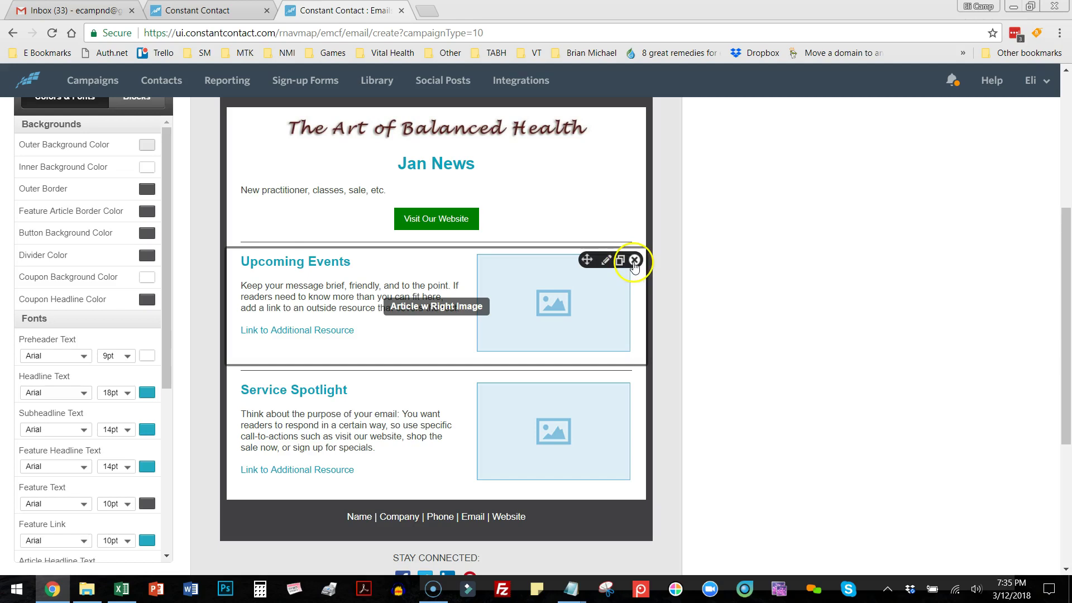
click(635, 260)
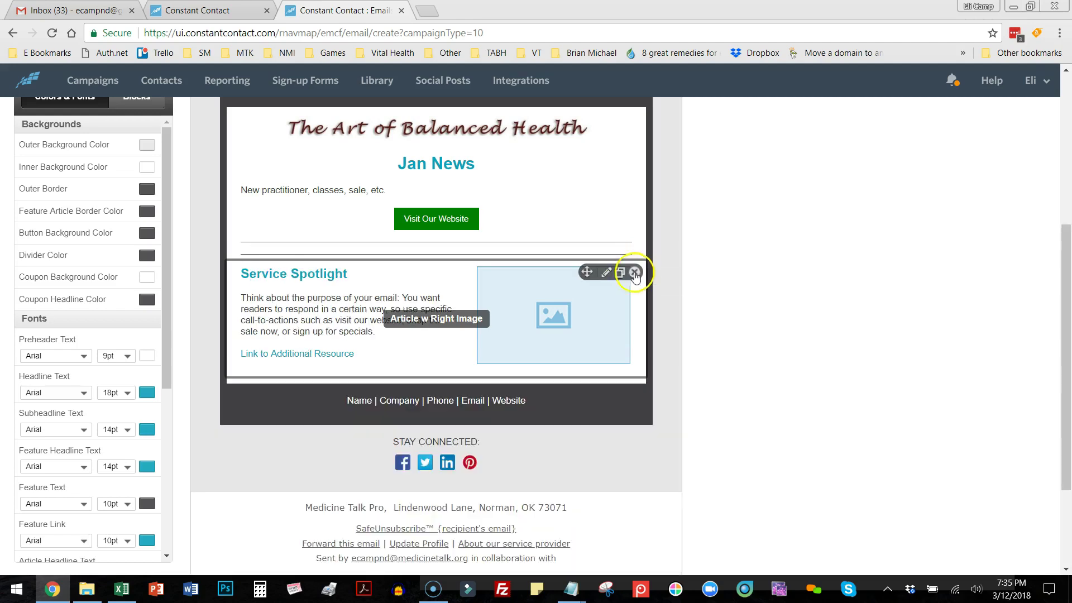
click(635, 272)
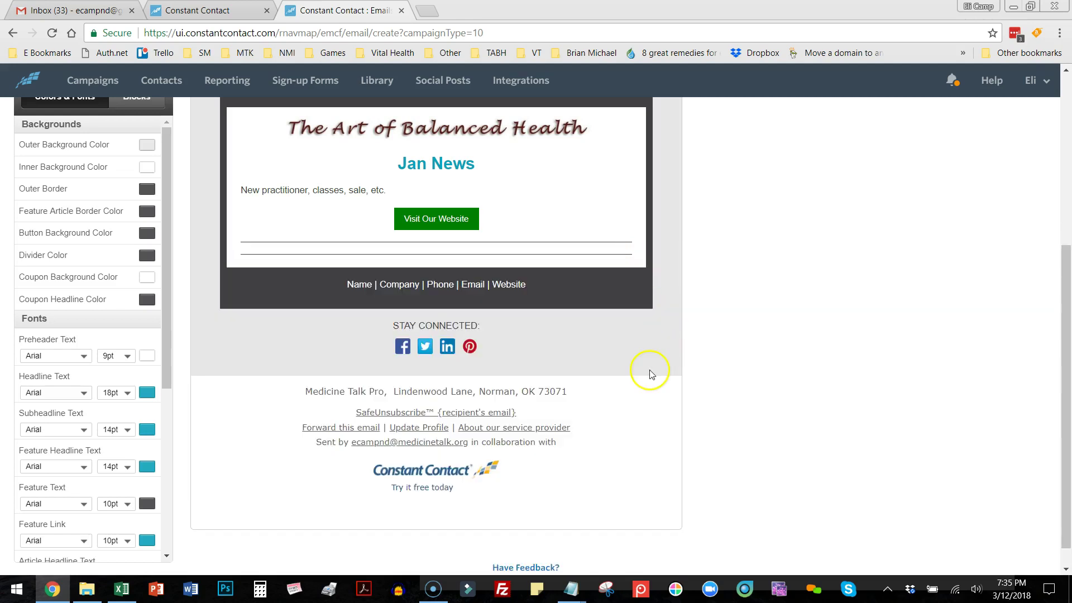
mouse_move(521, 249)
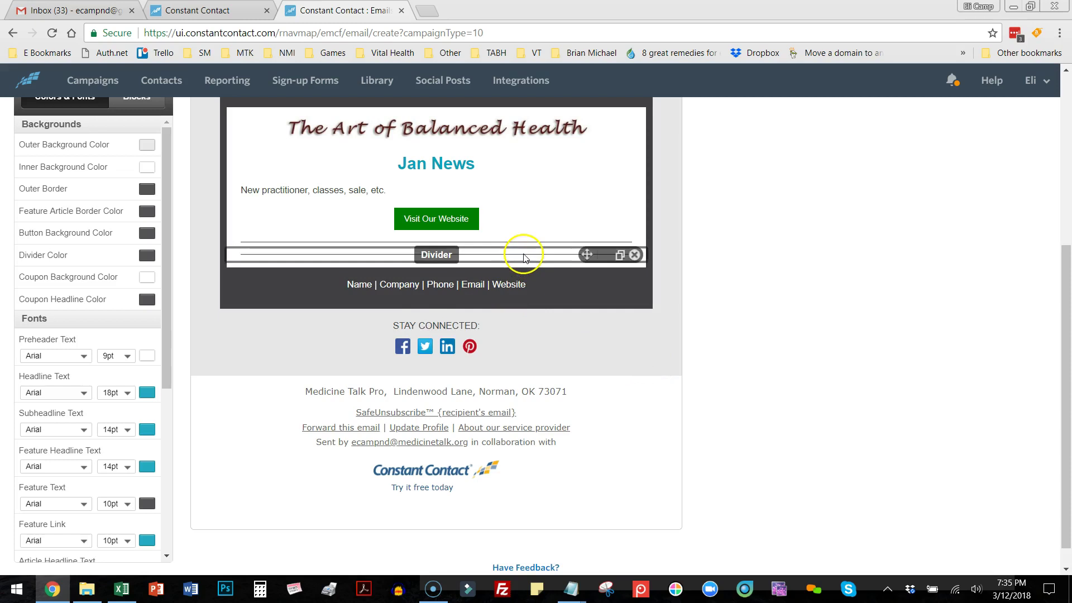
click(634, 255)
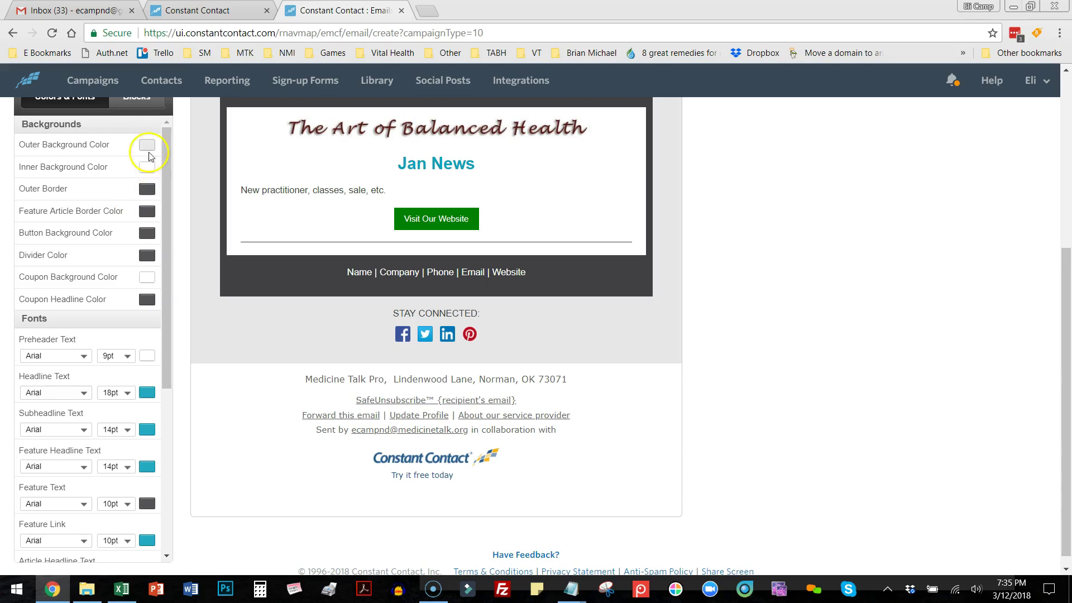
scroll(1044, 223, up, 2)
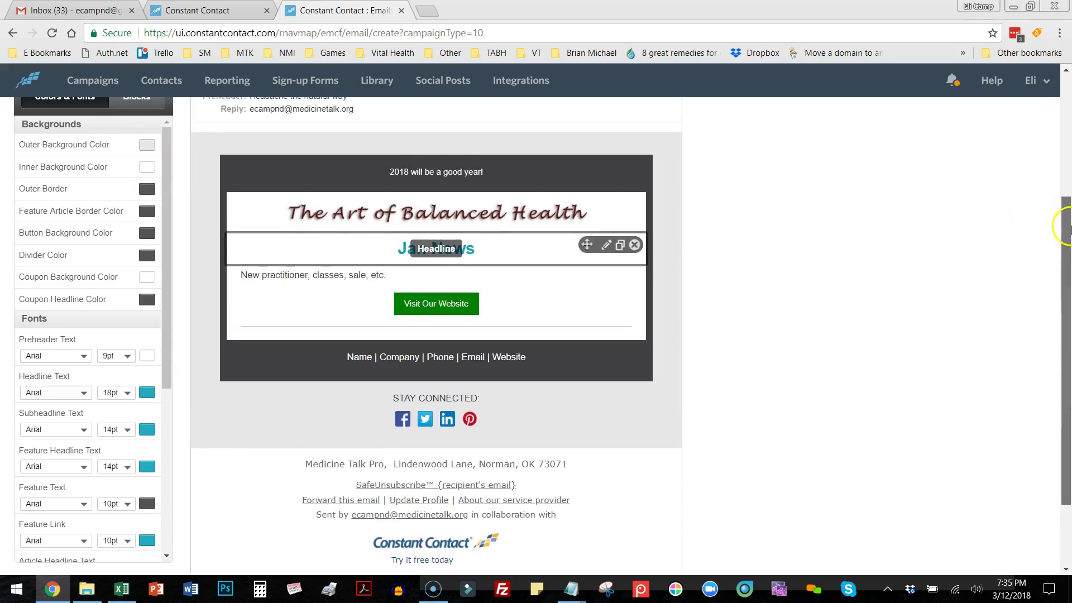
click(137, 102)
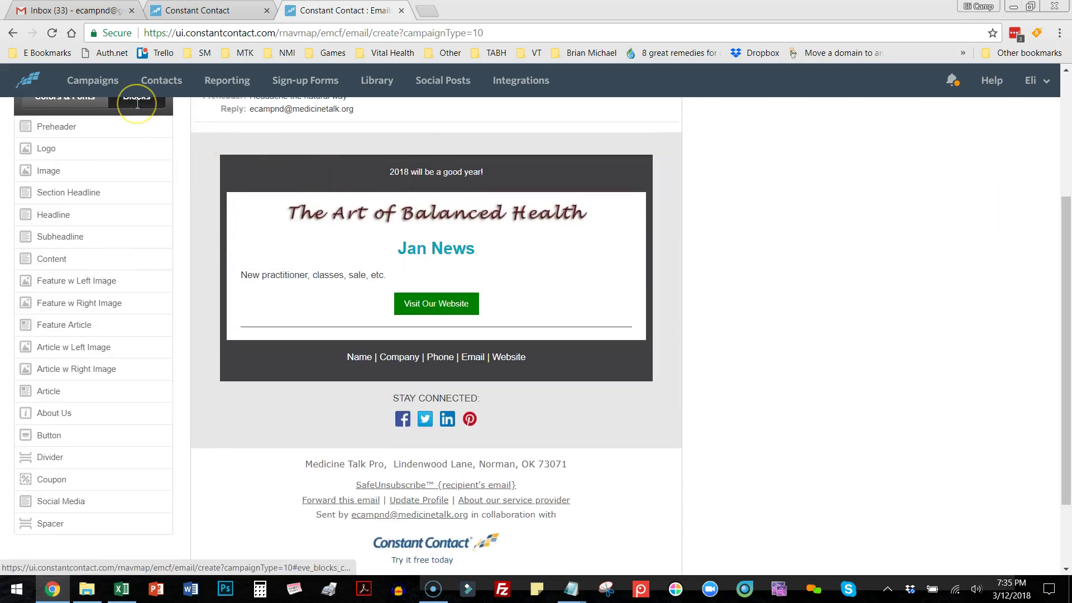
Drop a new Article block below the Visit Our Website button, then switch to the 3_March_2018 folder.
scroll(108, 163, up, 4)
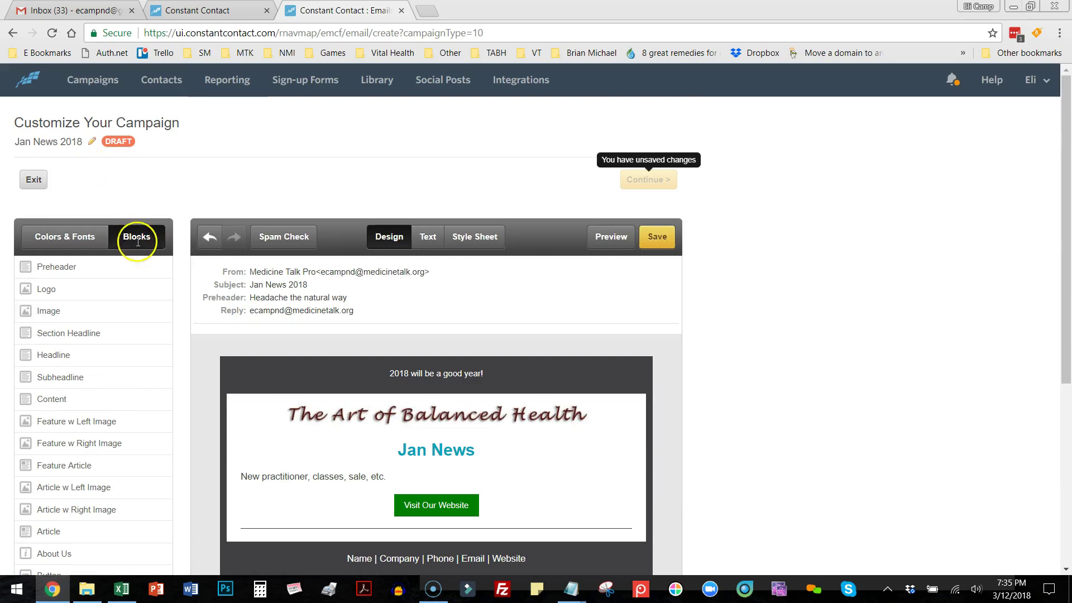
scroll(136, 239, down, 1)
scroll(105, 282, down, 1)
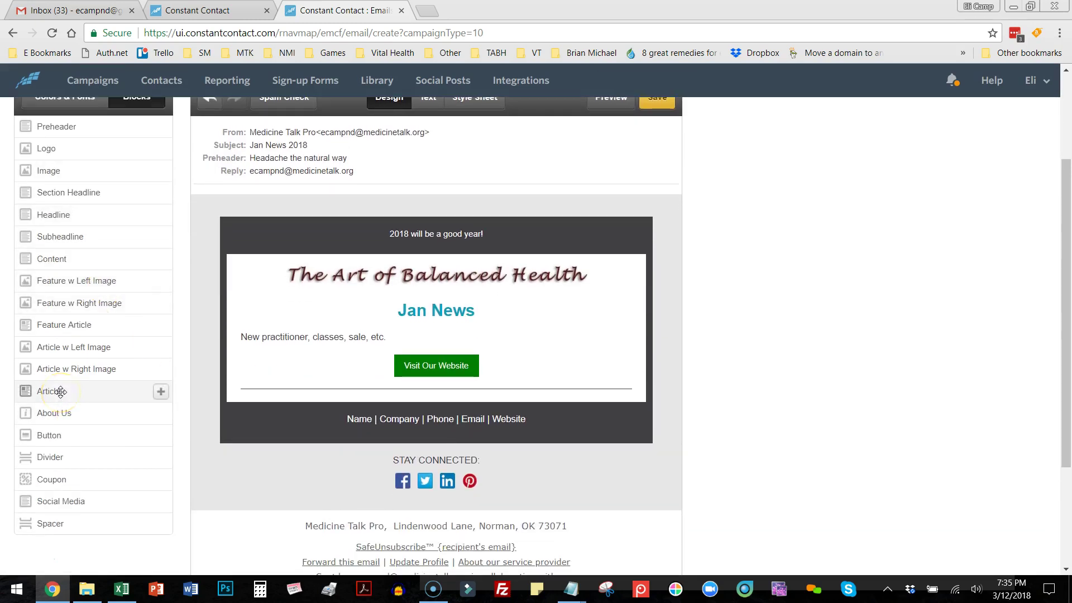
drag(58, 391, 459, 416)
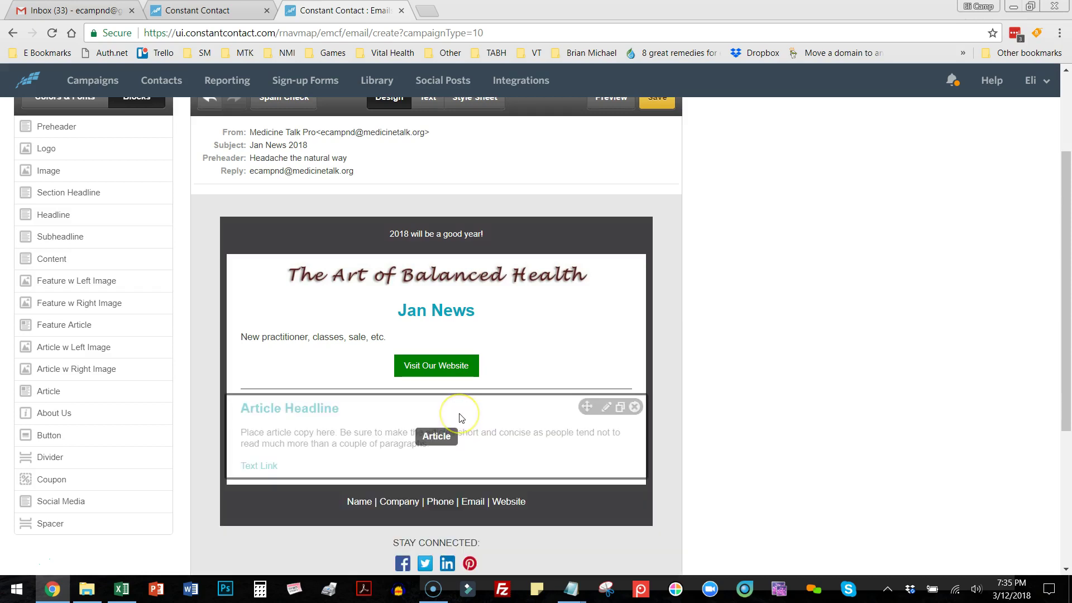
scroll(877, 435, down, 3)
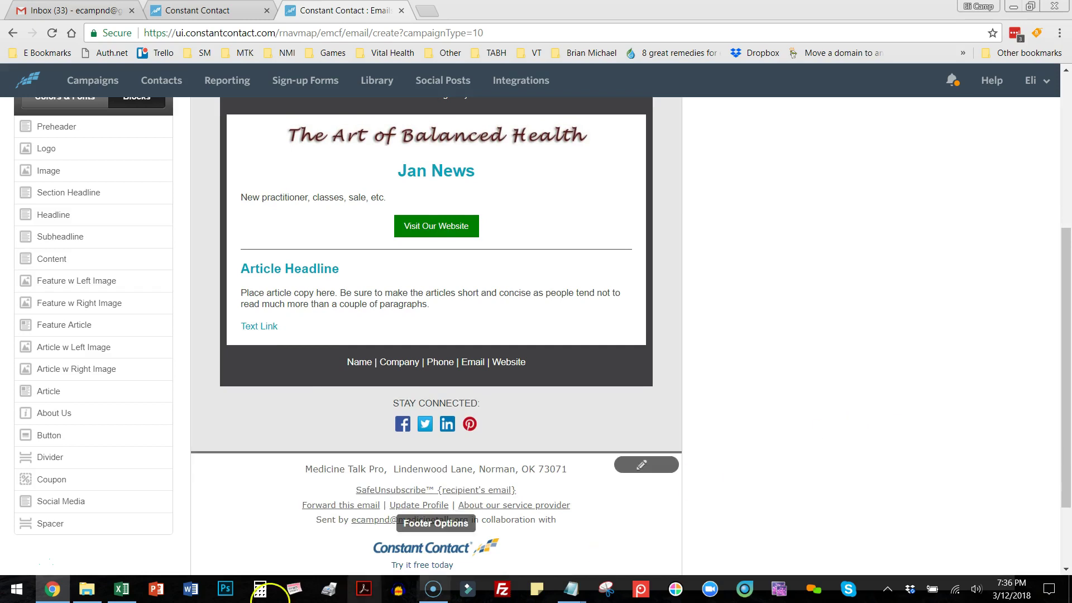
click(89, 591)
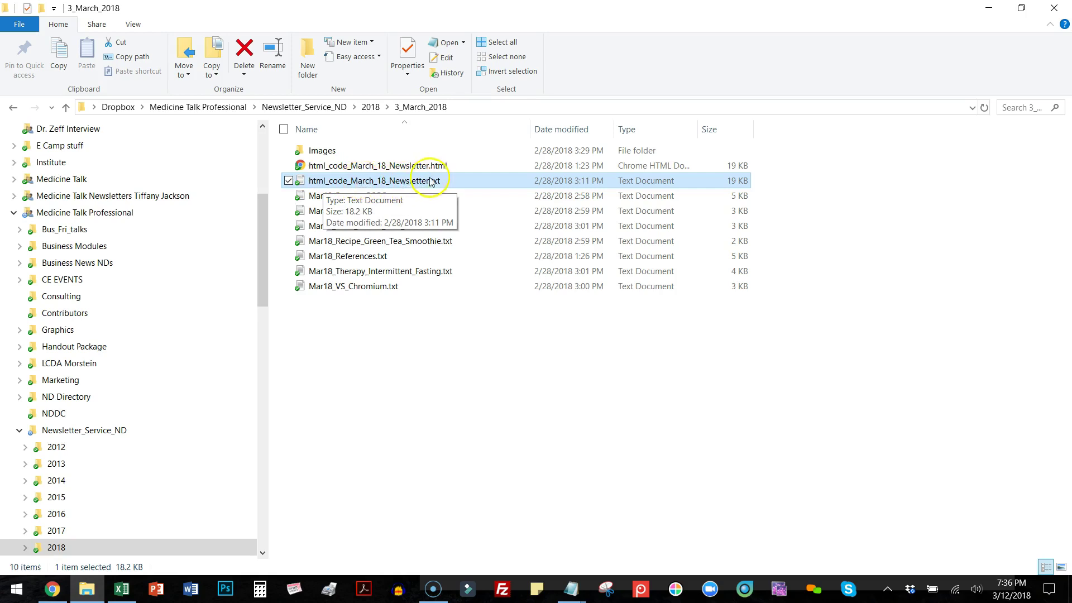
Open html_code_March_18_Newsletter.txt from the 3_March_2018 folder.
click(447, 342)
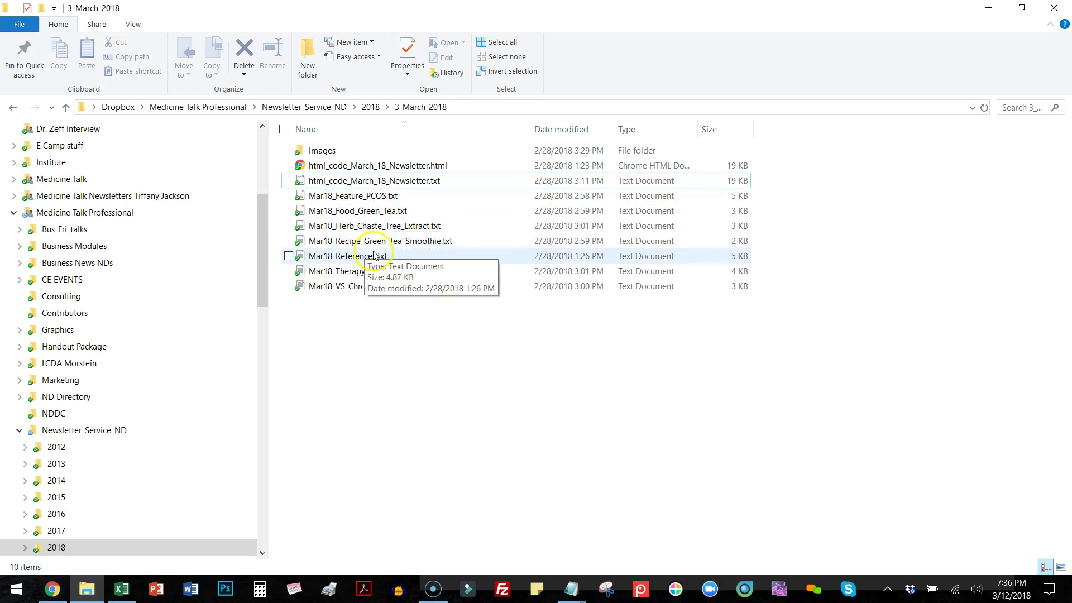
double_click(384, 182)
Select and copy all the HTML code in html_code_March_18_Newsletter.txt.
drag(424, 120, 826, 352)
click(453, 107)
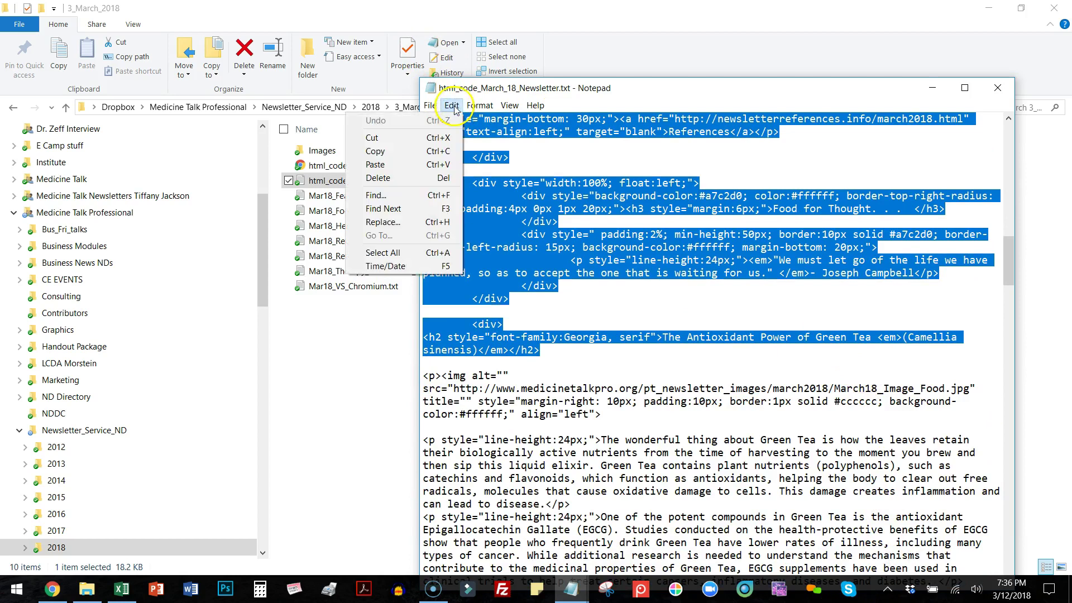
click(424, 253)
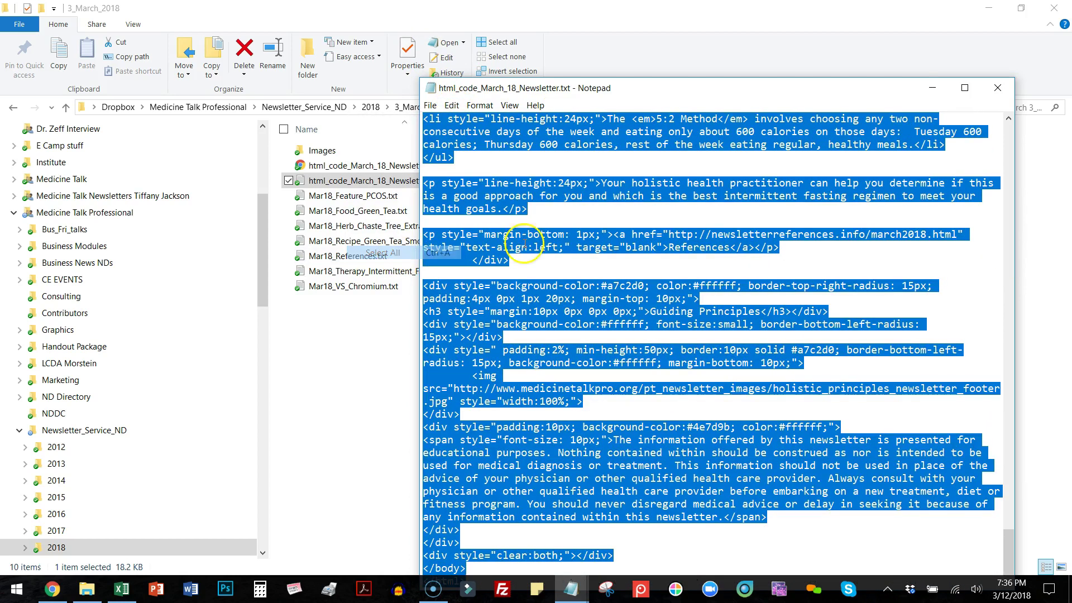
click(451, 105)
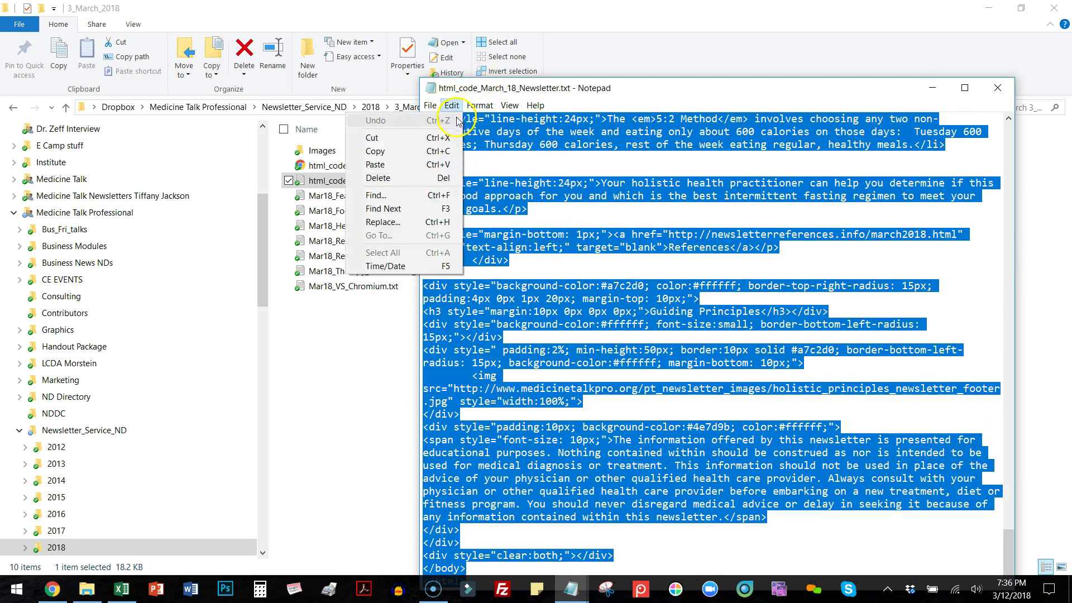
click(411, 152)
Back in the newsletter editor, open the new Article block's HTML in Code View.
click(52, 589)
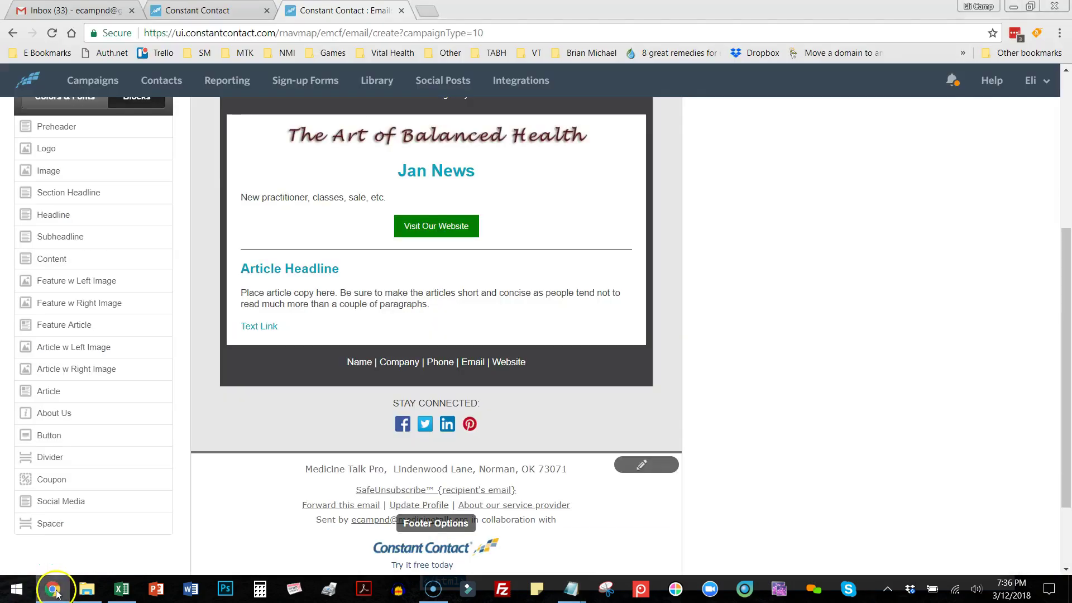
scroll(648, 337, up, 3)
scroll(648, 336, down, 1)
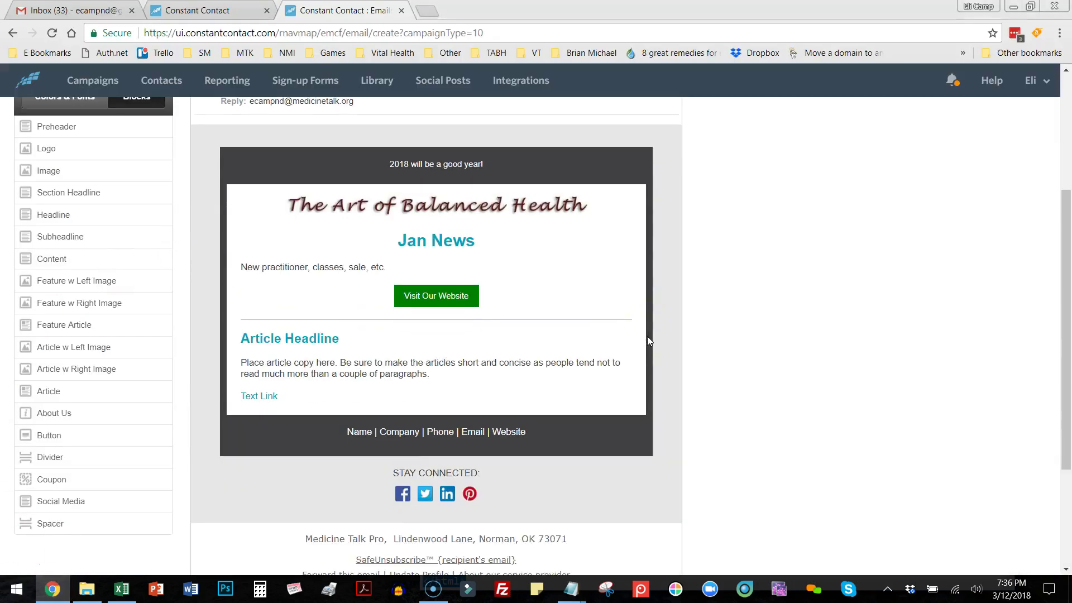
click(350, 366)
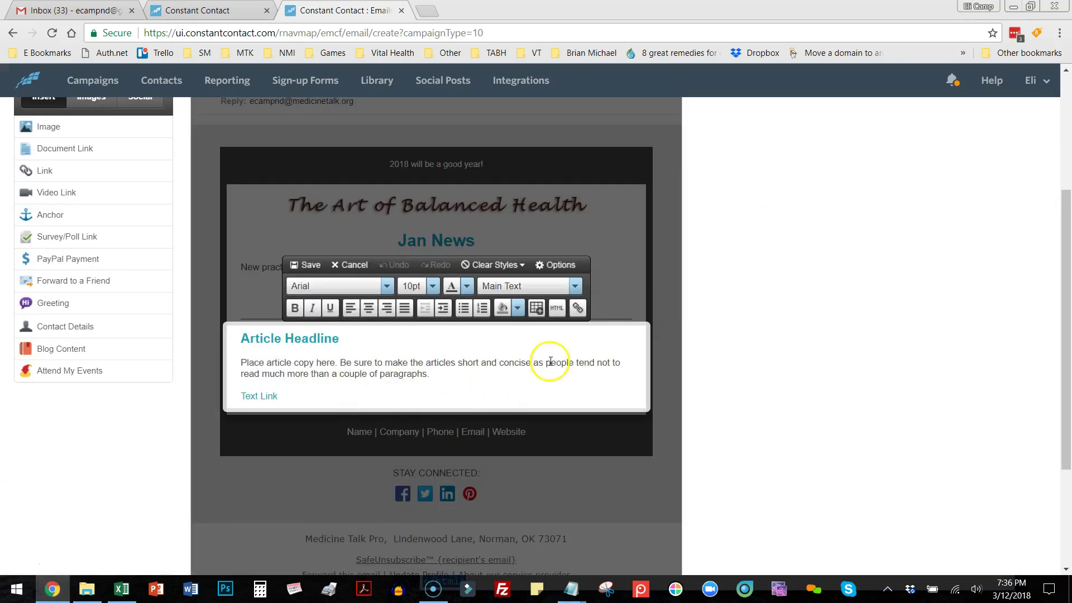
click(558, 307)
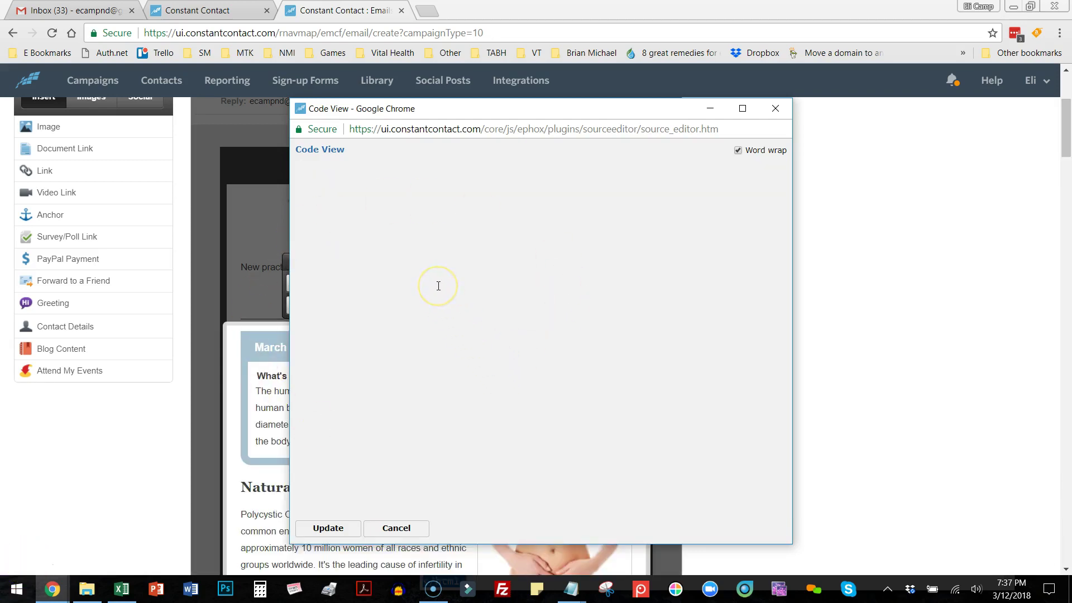
Paste the March newsletter HTML as plain text and delete the closing </body></html> tags.
right_click(358, 199)
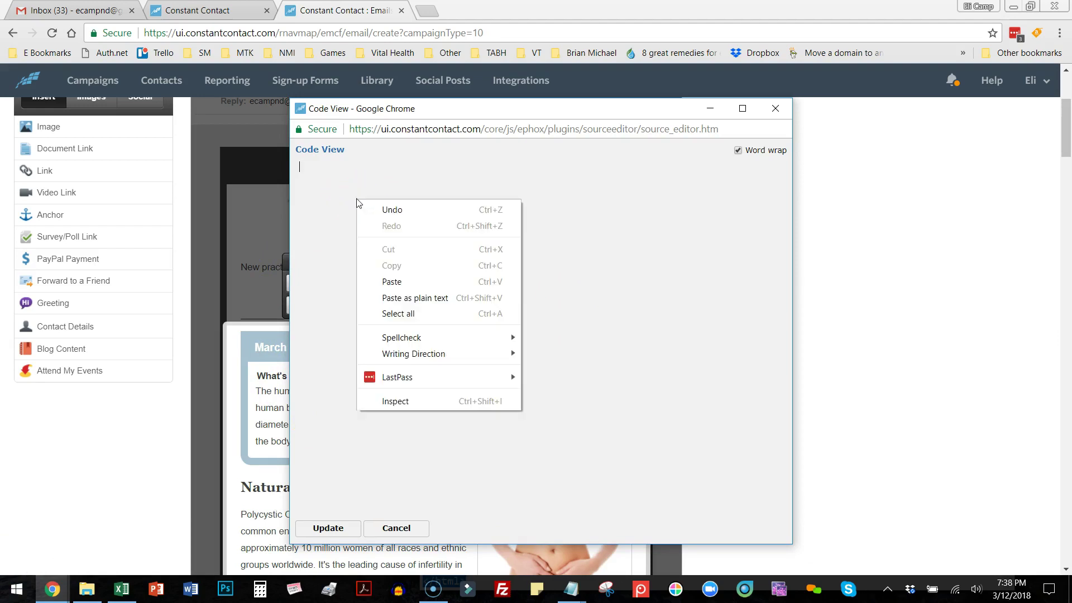
click(416, 298)
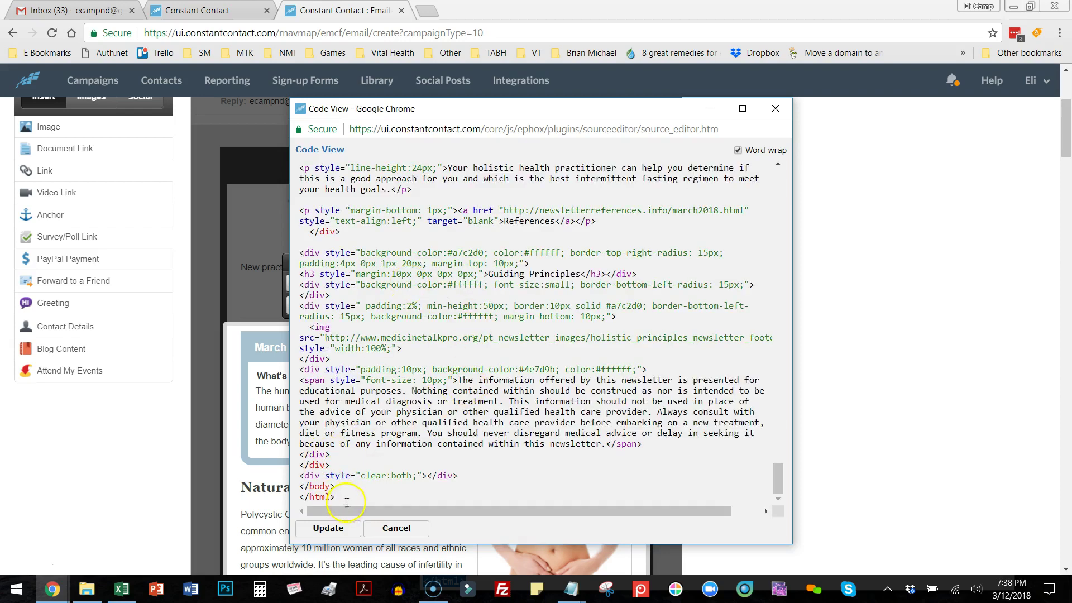
drag(330, 496, 297, 490)
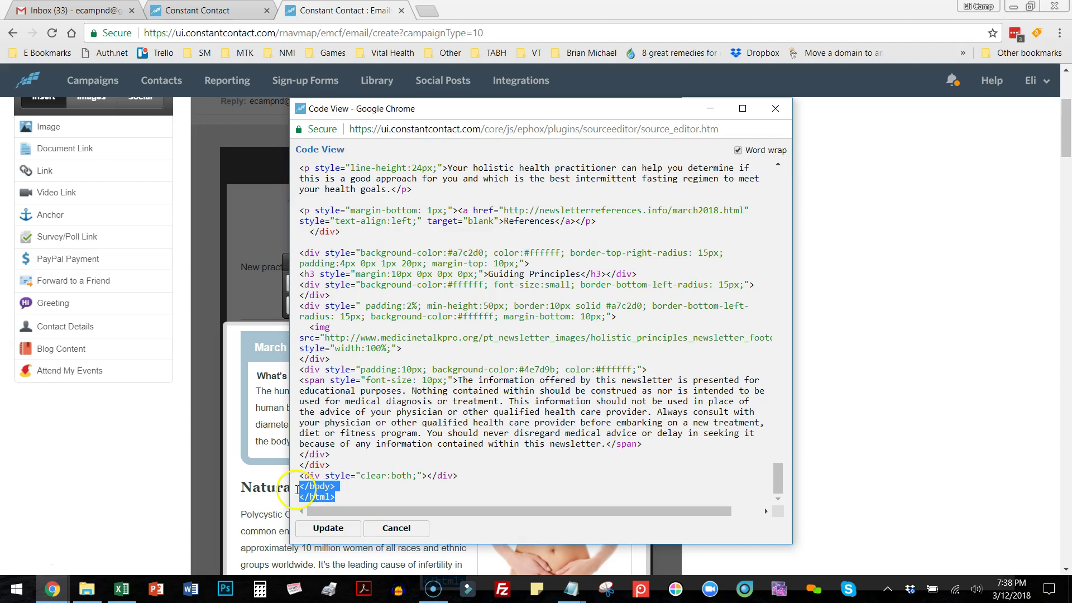
key(Delete)
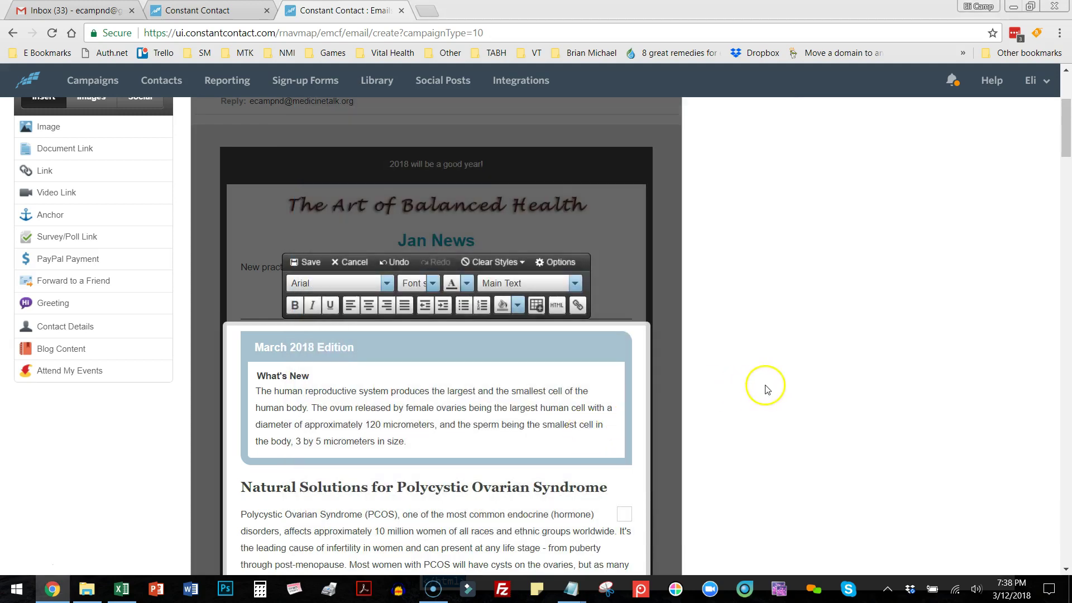
scroll(765, 386, down, 1)
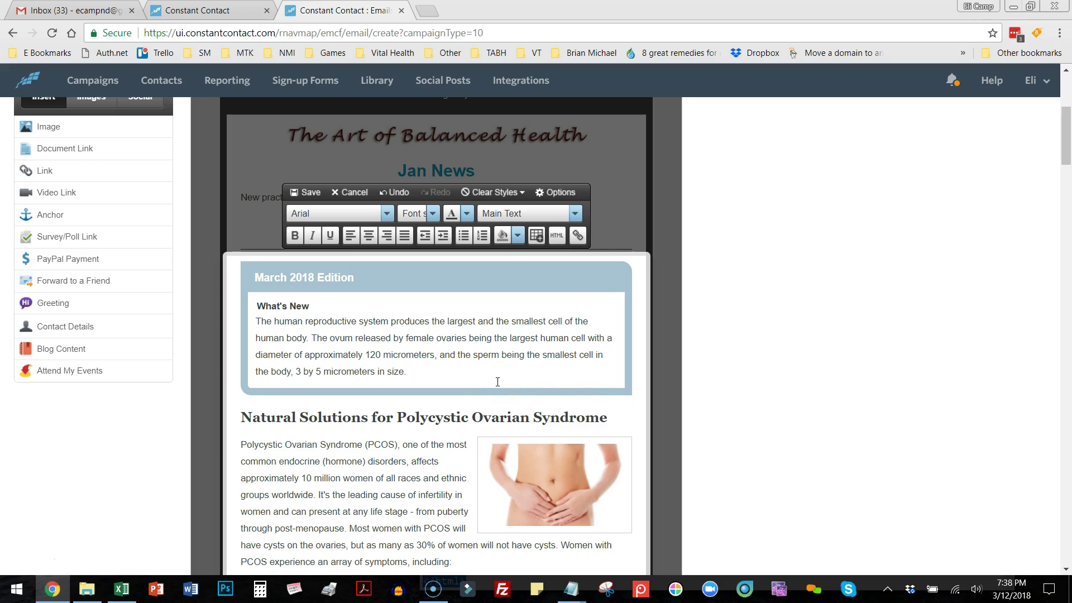
scroll(497, 381, down, 10)
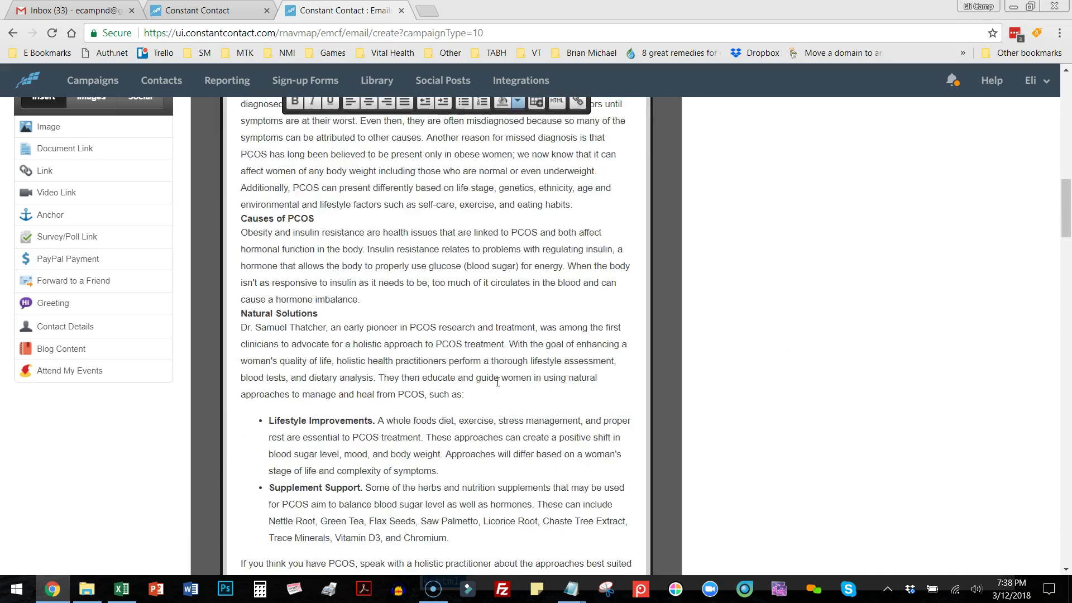
scroll(498, 382, down, 12)
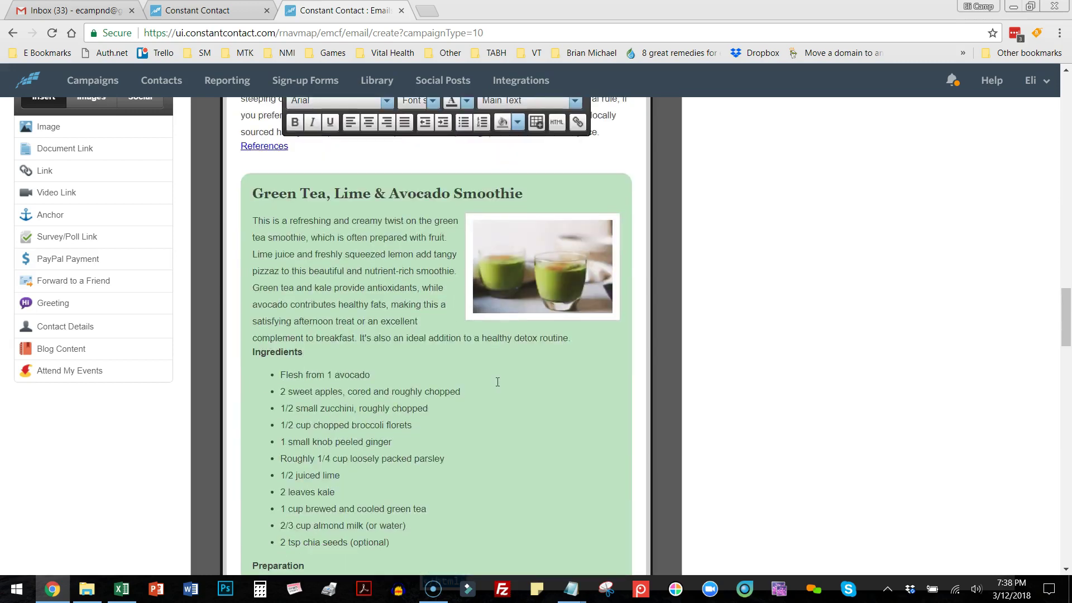
scroll(497, 382, down, 15)
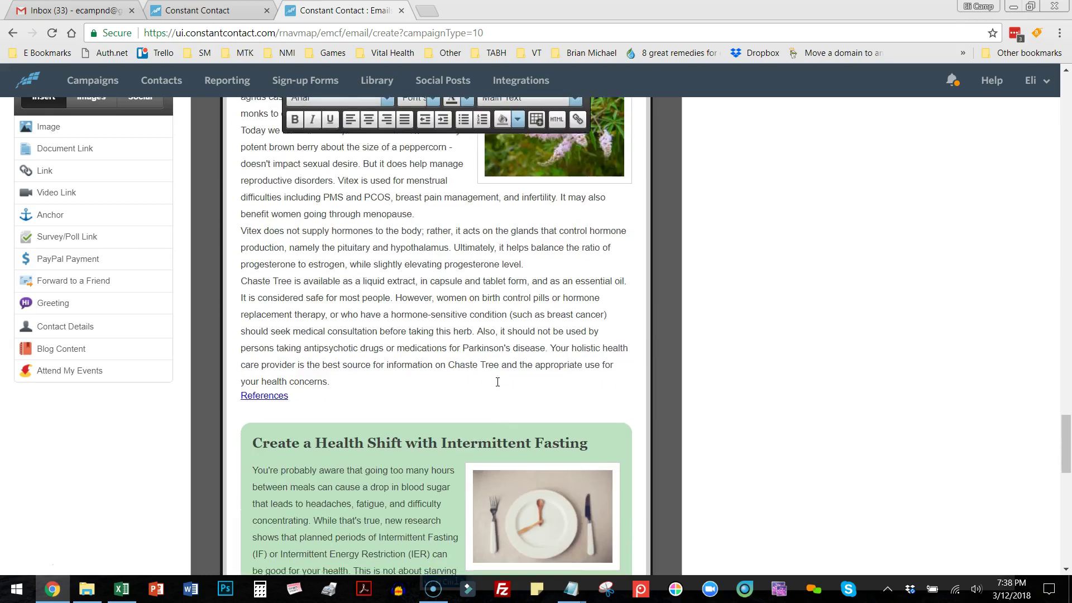
scroll(497, 382, down, 5)
scroll(498, 382, up, 9)
scroll(497, 382, up, 6)
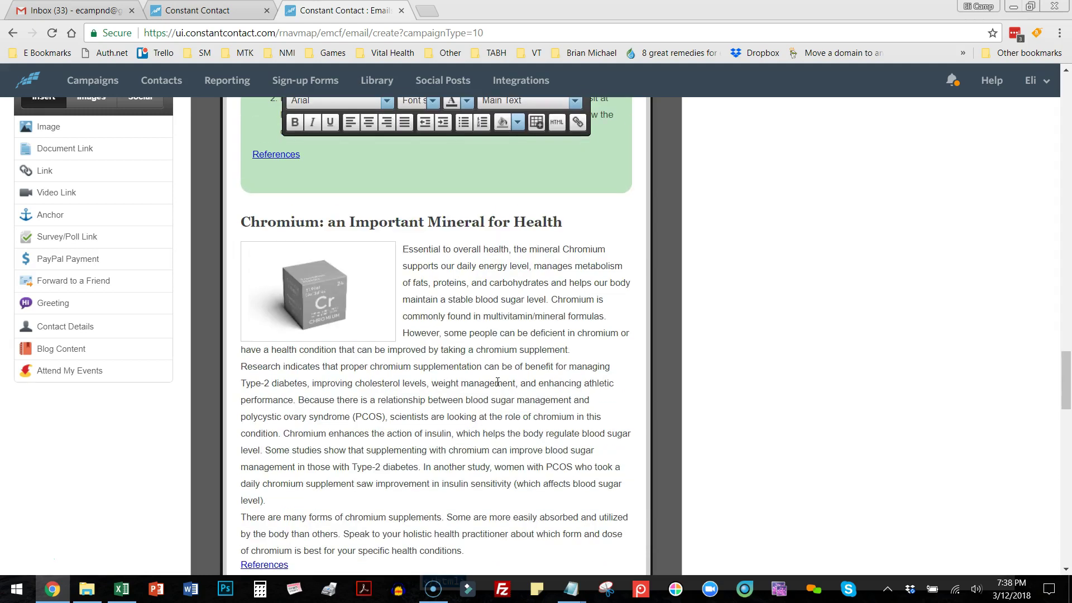
scroll(498, 382, up, 11)
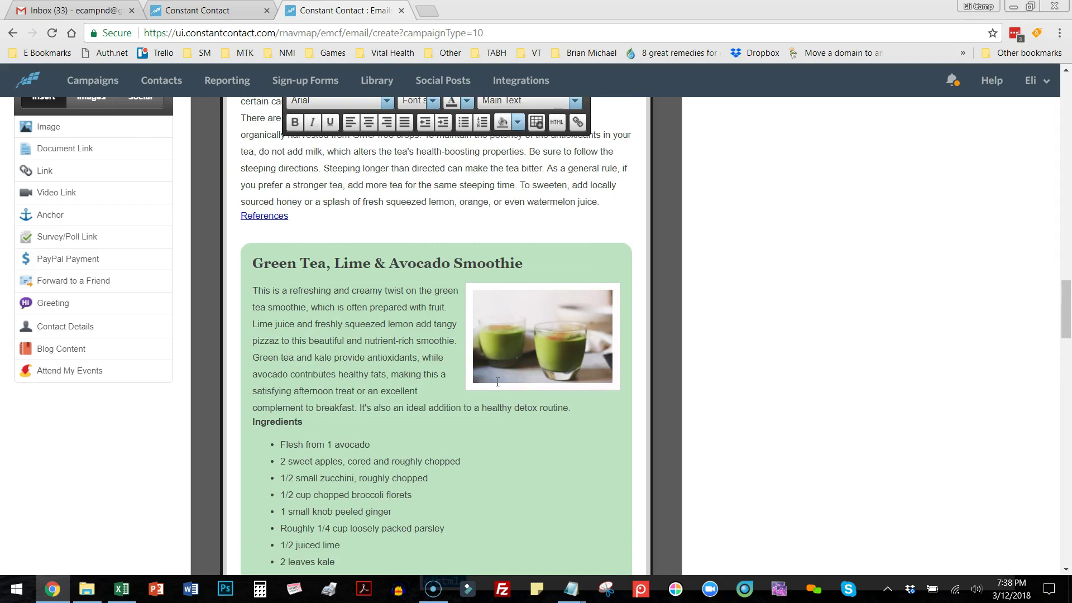
scroll(498, 382, up, 6)
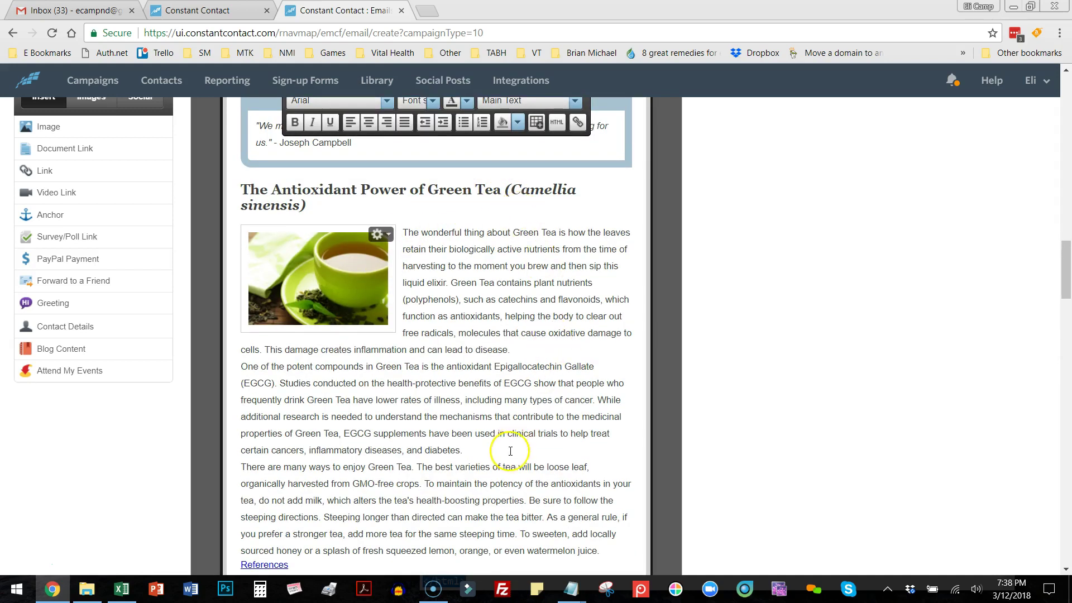
scroll(517, 424, up, 12)
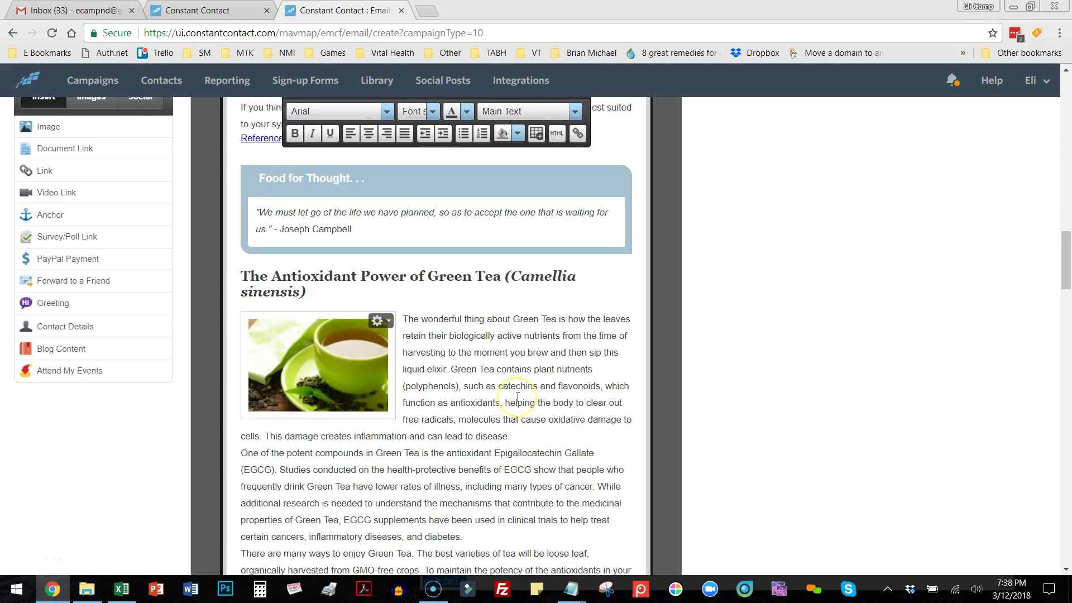
scroll(518, 397, up, 7)
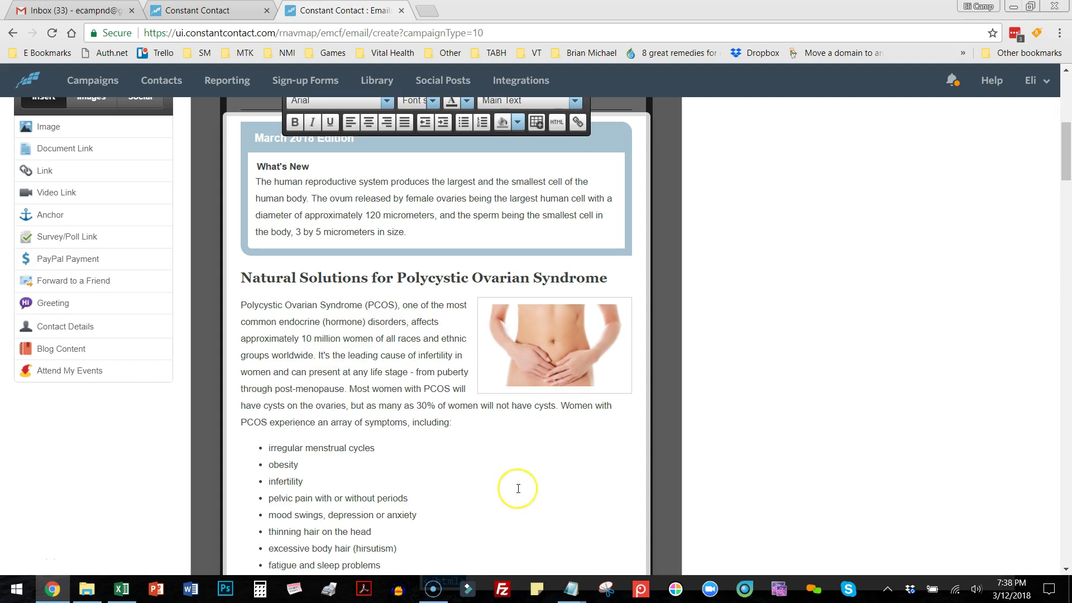
scroll(518, 489, down, 8)
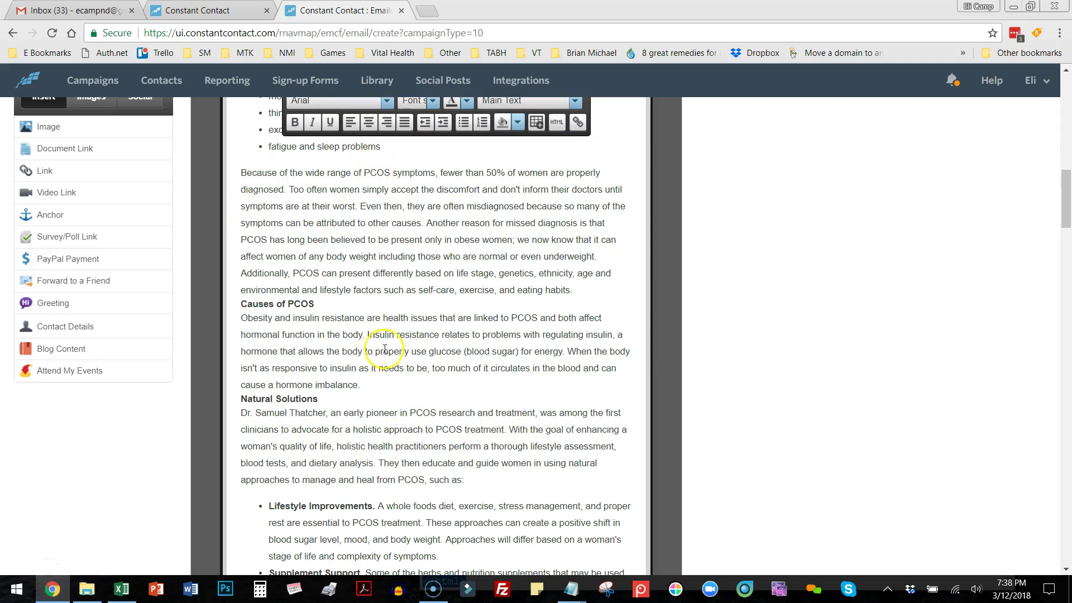
scroll(385, 394, down, 8)
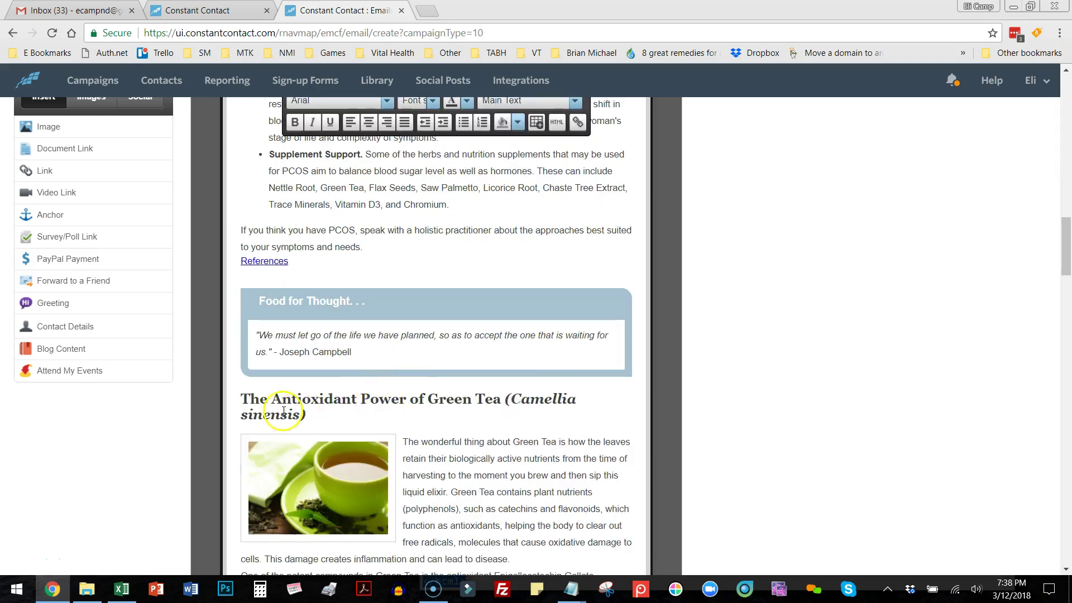
drag(240, 399, 576, 554)
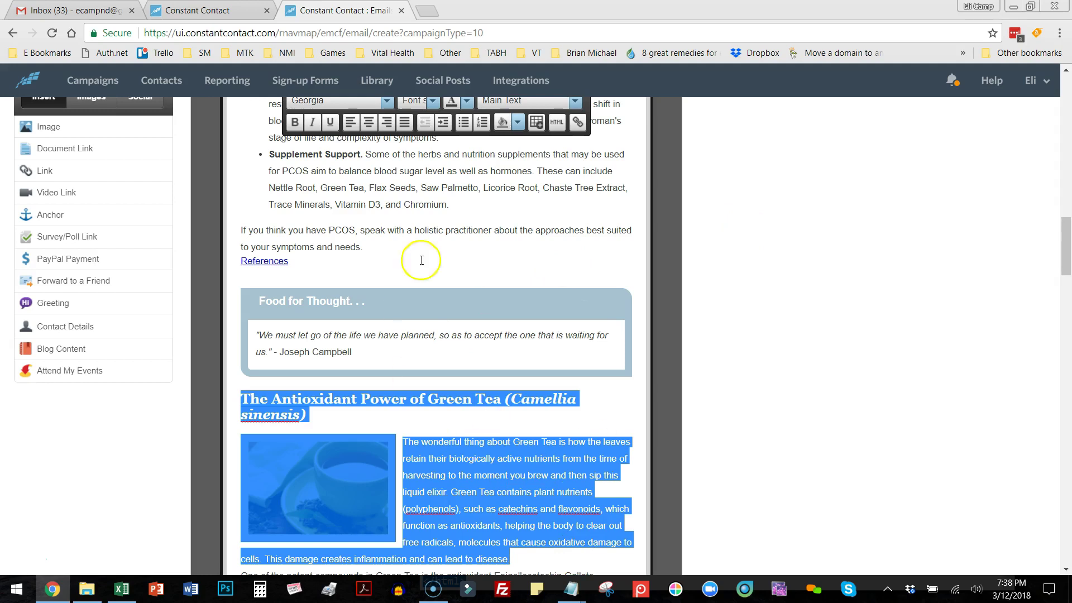
scroll(782, 287, up, 3)
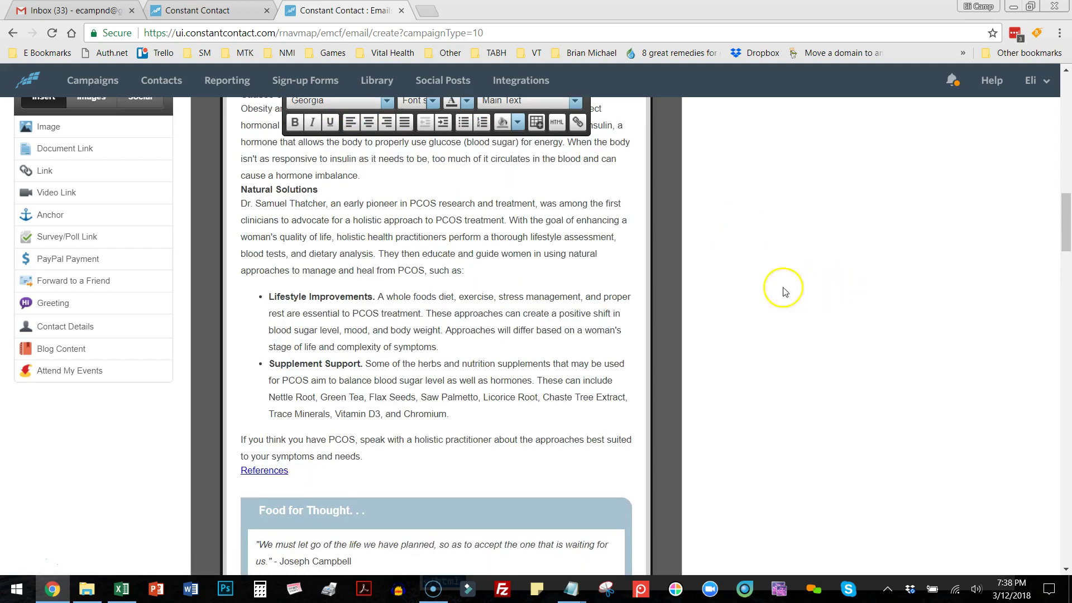
drag(1064, 226, 1068, 144)
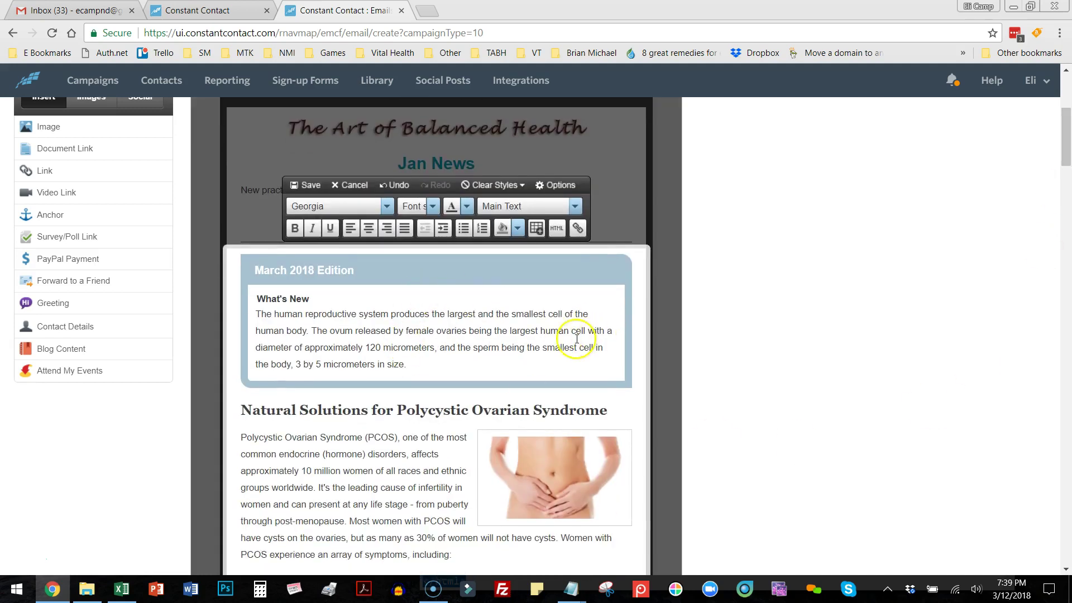
scroll(550, 335, down, 1)
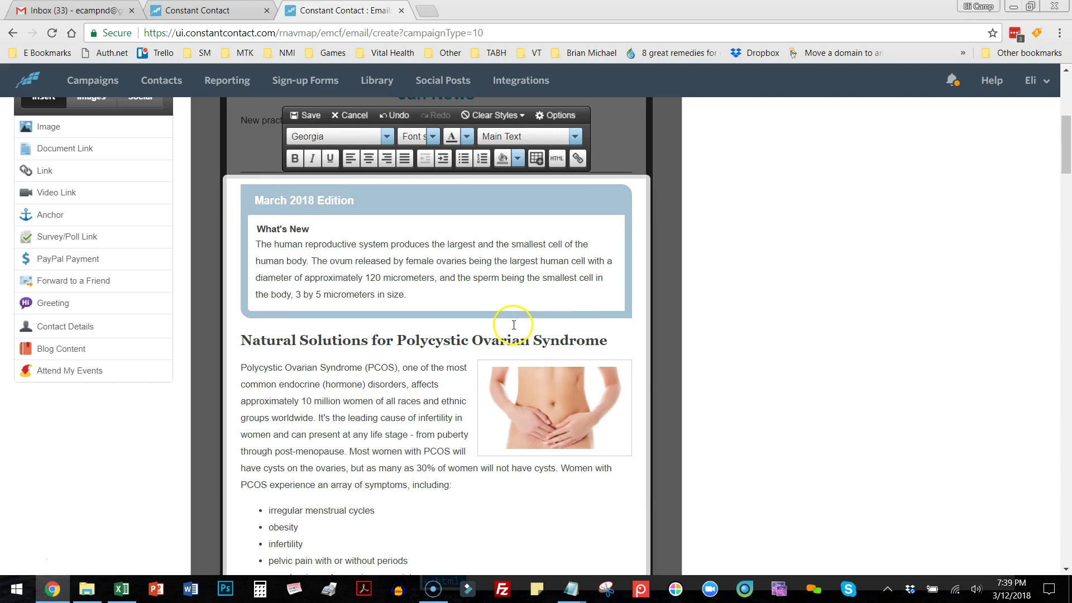
scroll(410, 318, down, 3)
scroll(410, 321, down, 3)
Add blank lines above Causes of PCOS, Natural Solutions and the References link.
click(241, 366)
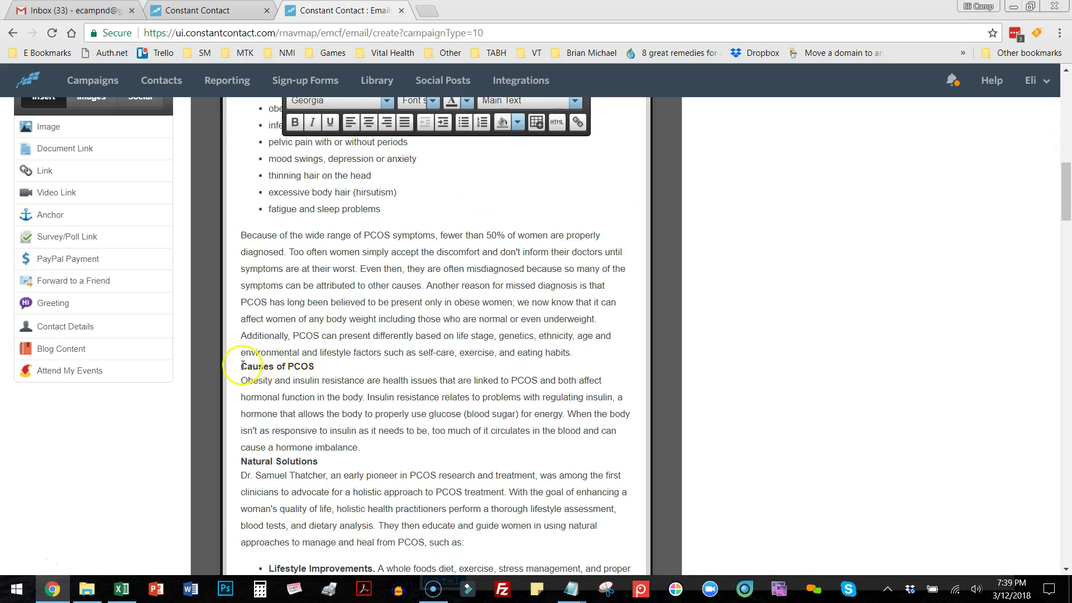
key(Return)
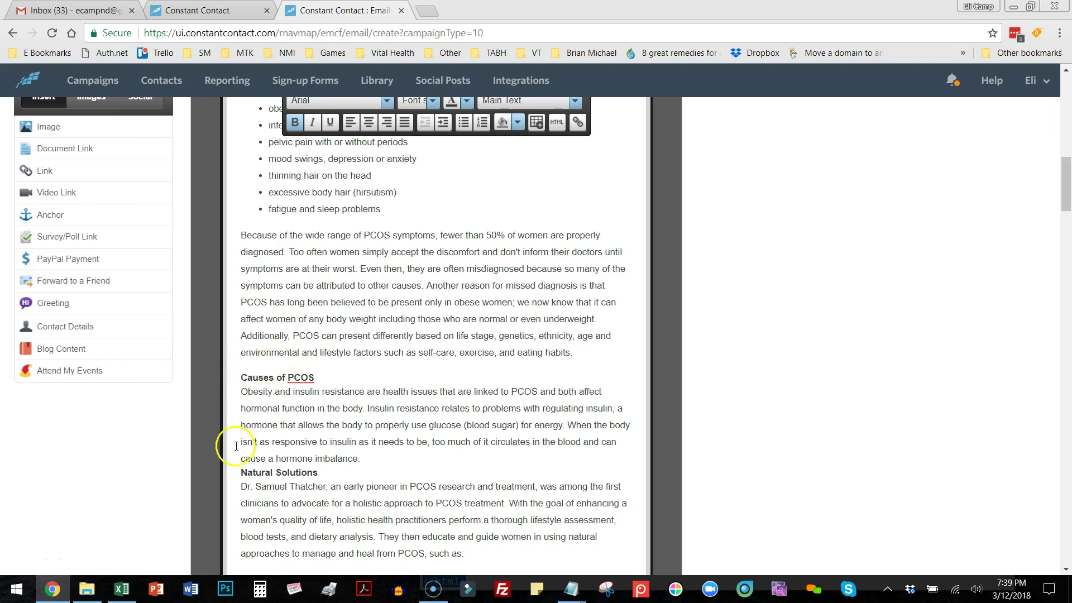
click(241, 473)
key(Return)
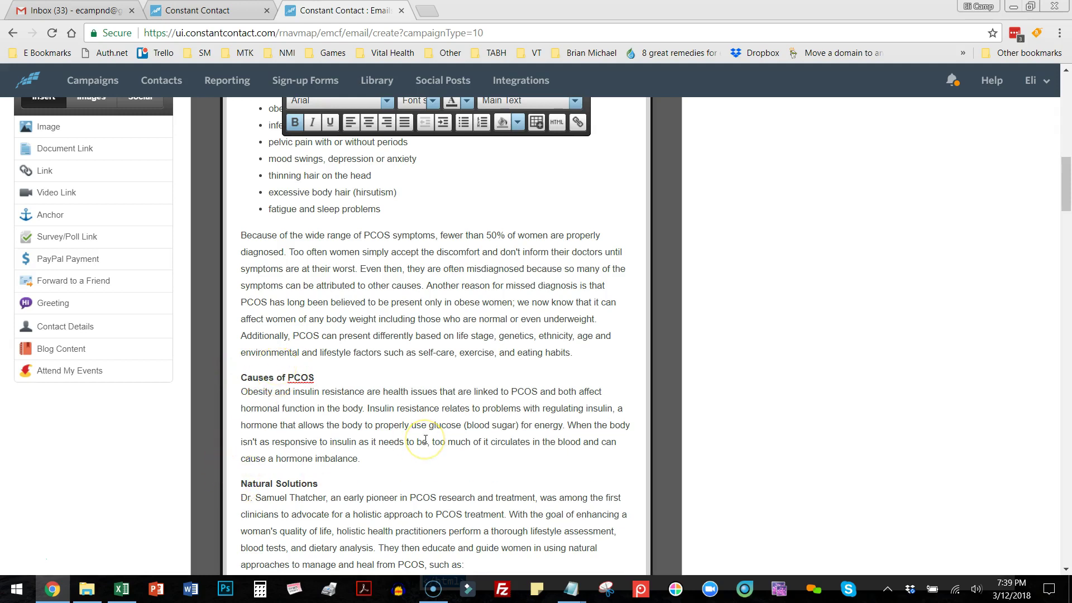
scroll(446, 431, down, 6)
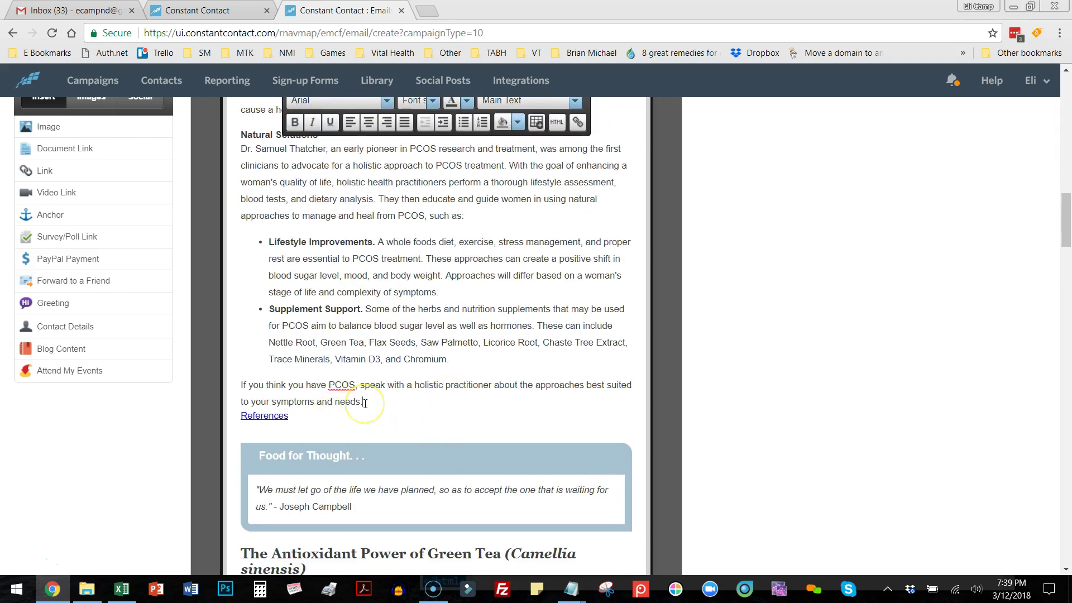
key(Return)
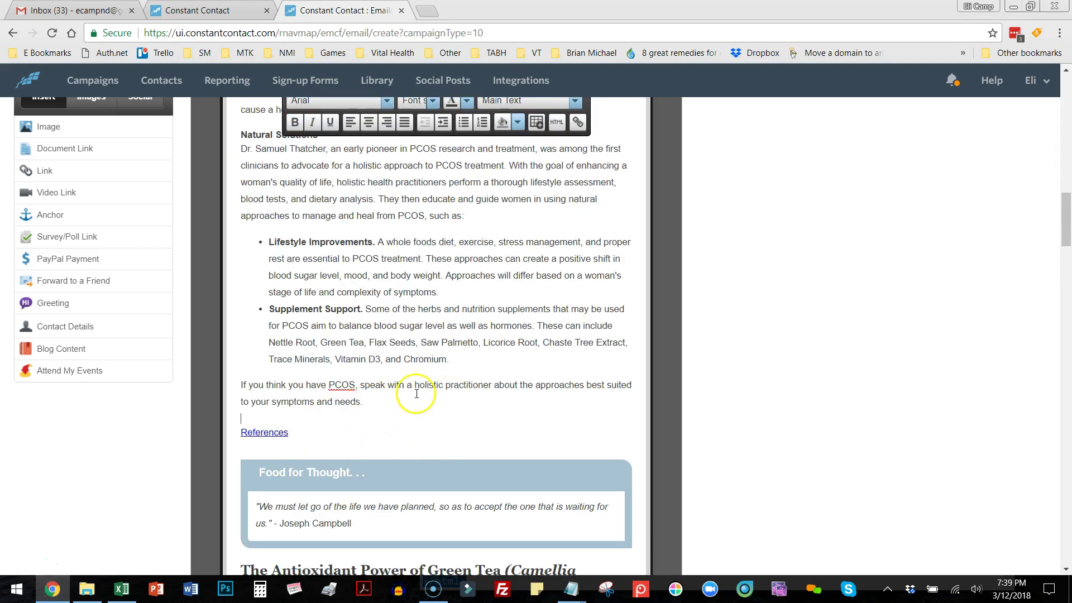
scroll(420, 392, down, 3)
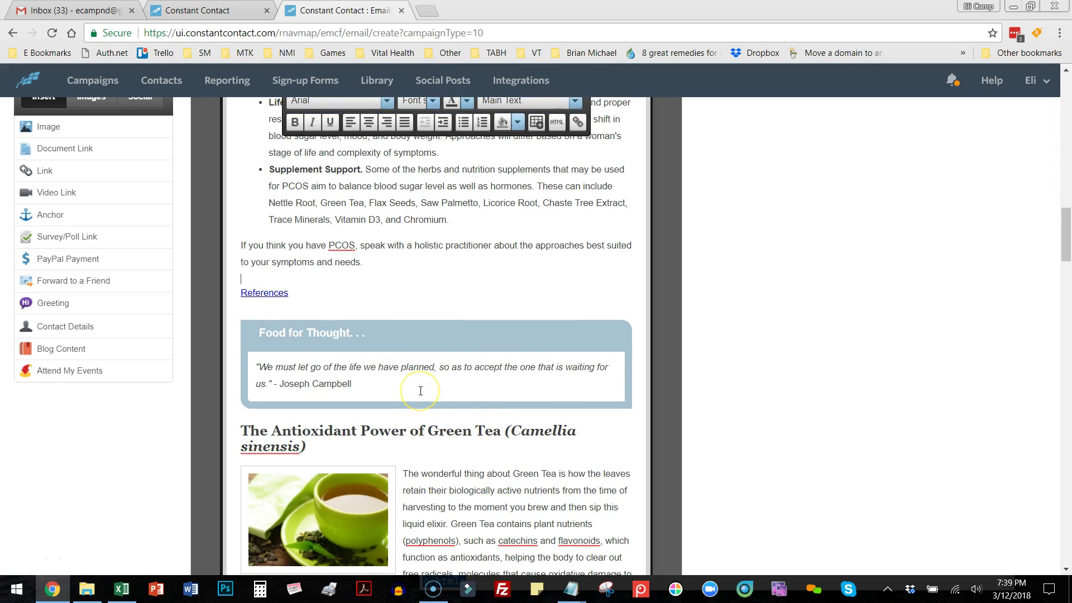
scroll(421, 391, down, 5)
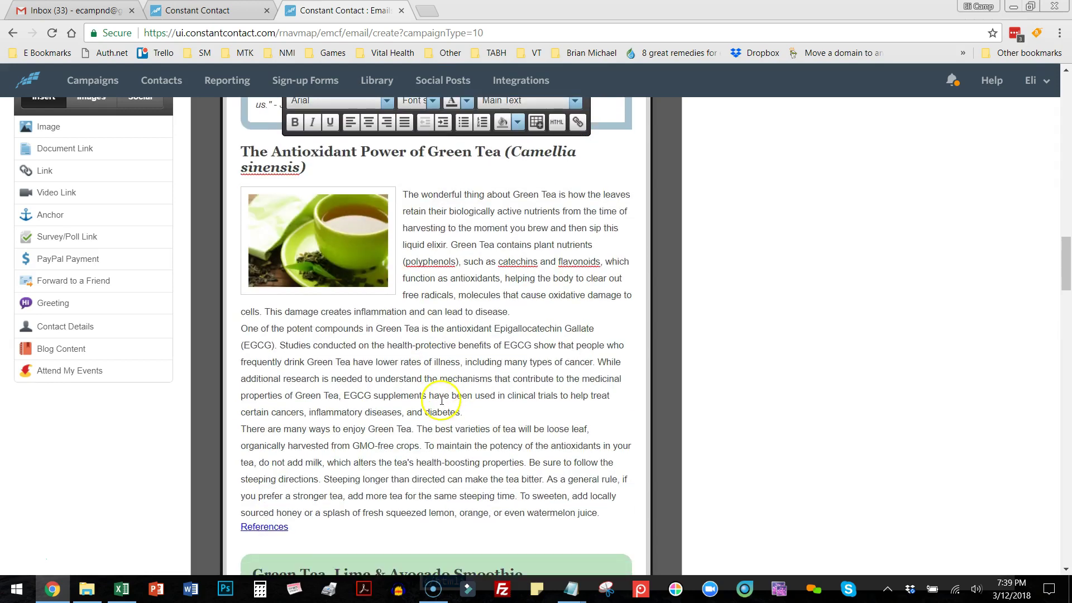
Add blank lines after the Green Tea disease and diabetes paragraphs and above the smoothie Ingredients heading.
click(517, 309)
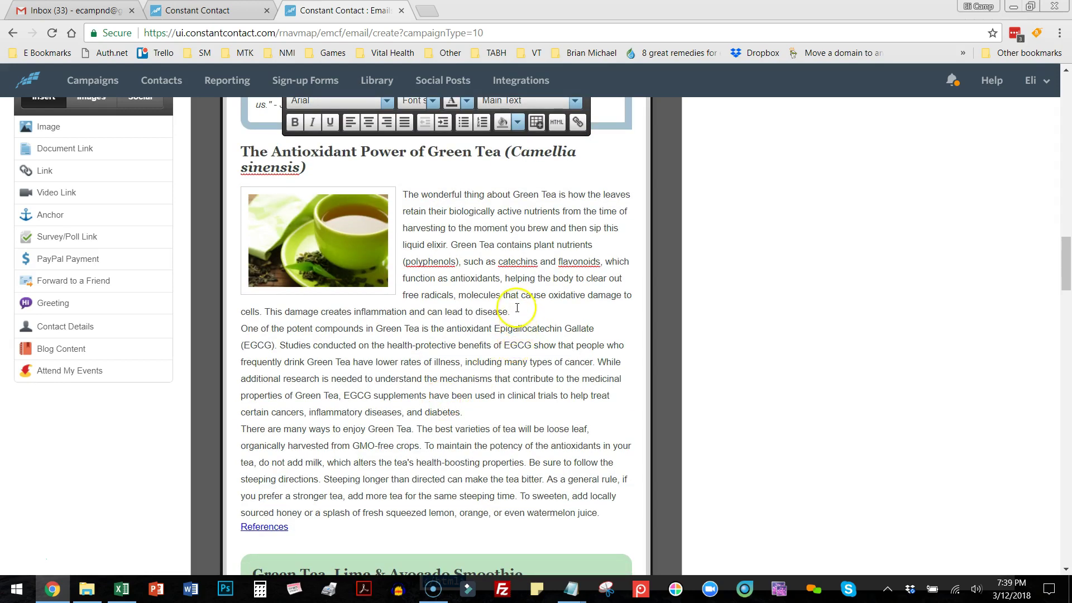
key(Return)
click(497, 431)
key(Return)
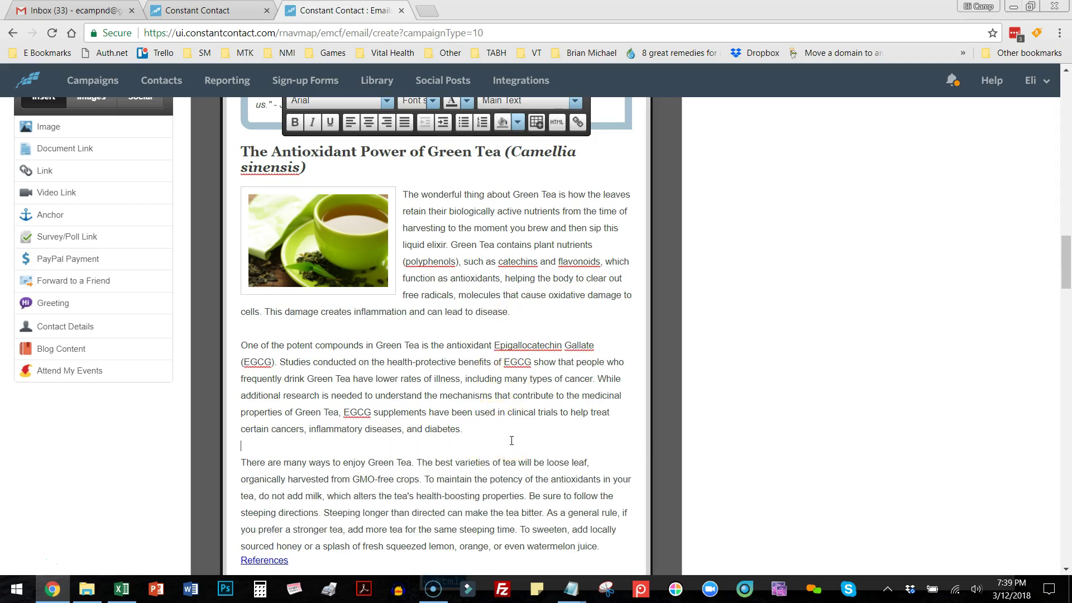
scroll(512, 440, up, 12)
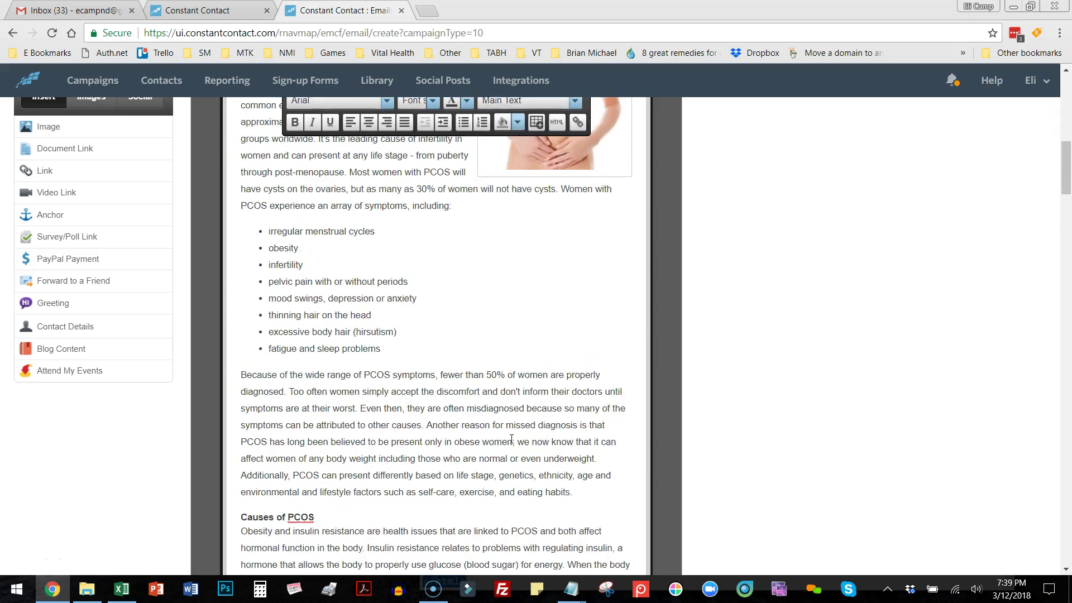
scroll(511, 441, up, 5)
scroll(512, 440, down, 15)
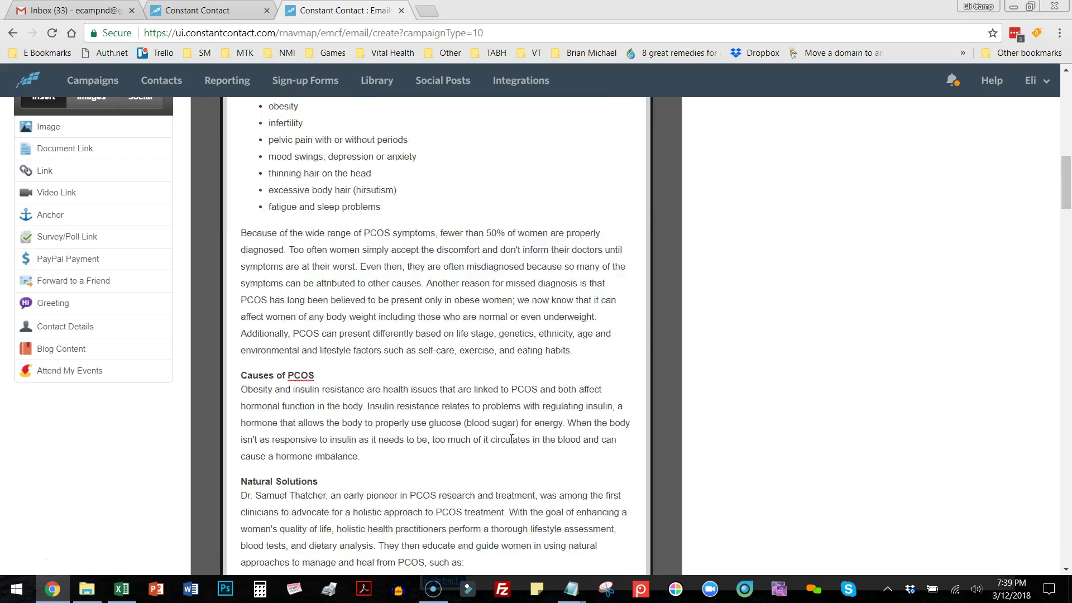
scroll(512, 441, down, 14)
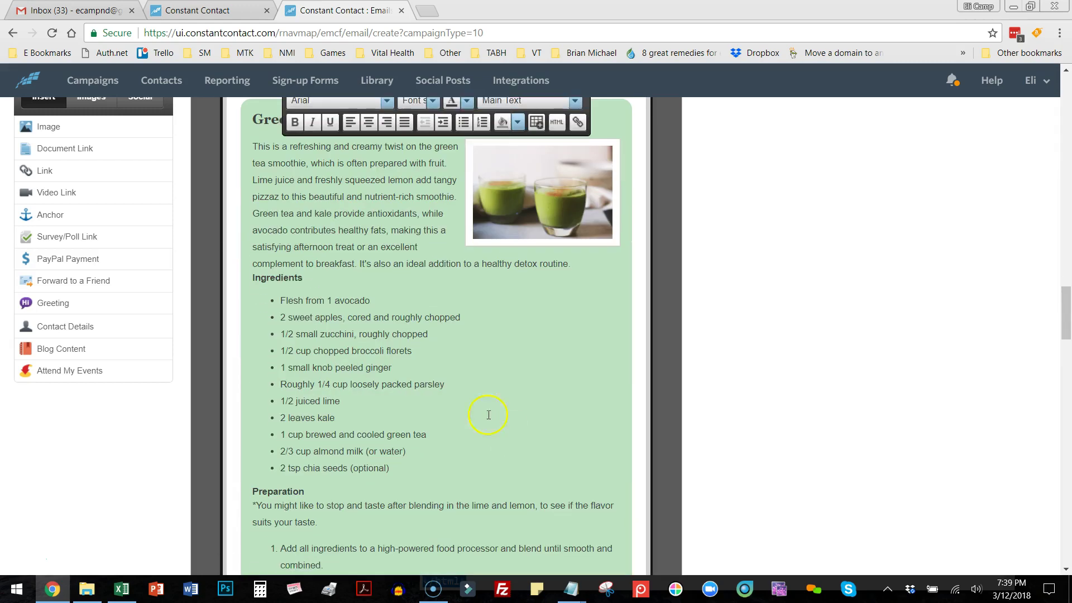
key(Return)
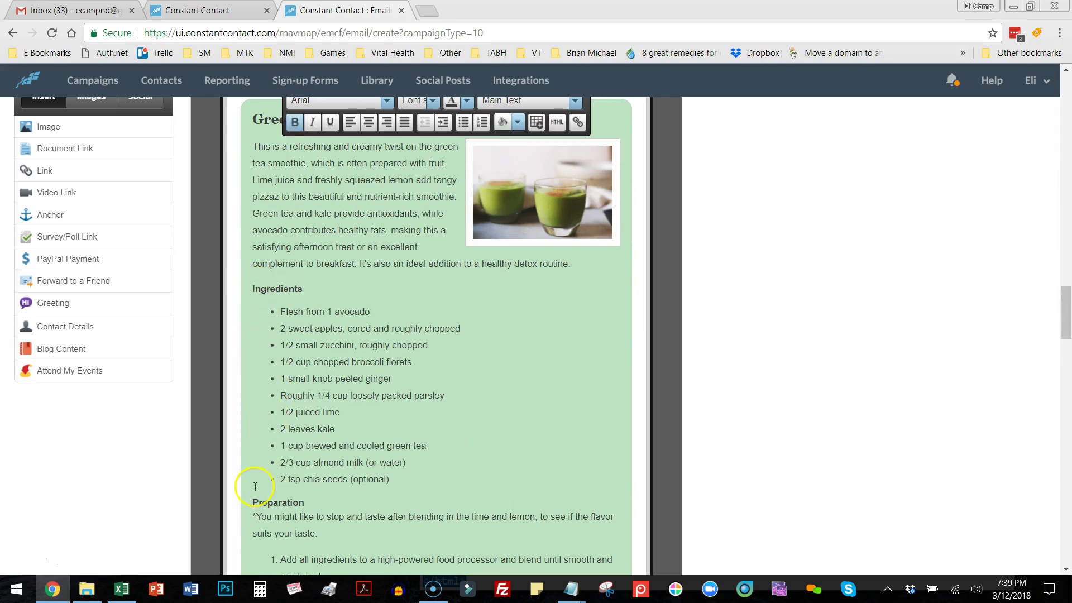
scroll(461, 450, down, 10)
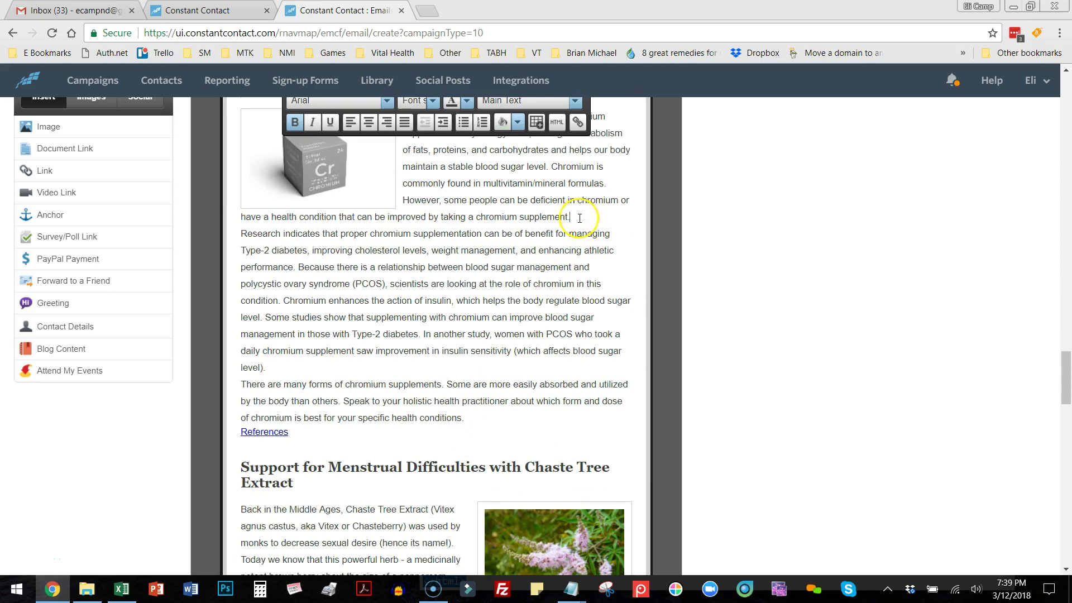
Space out the Chromium article: after its first and blood-sugar paragraphs and above References.
click(577, 219)
key(Return)
click(283, 385)
key(Return)
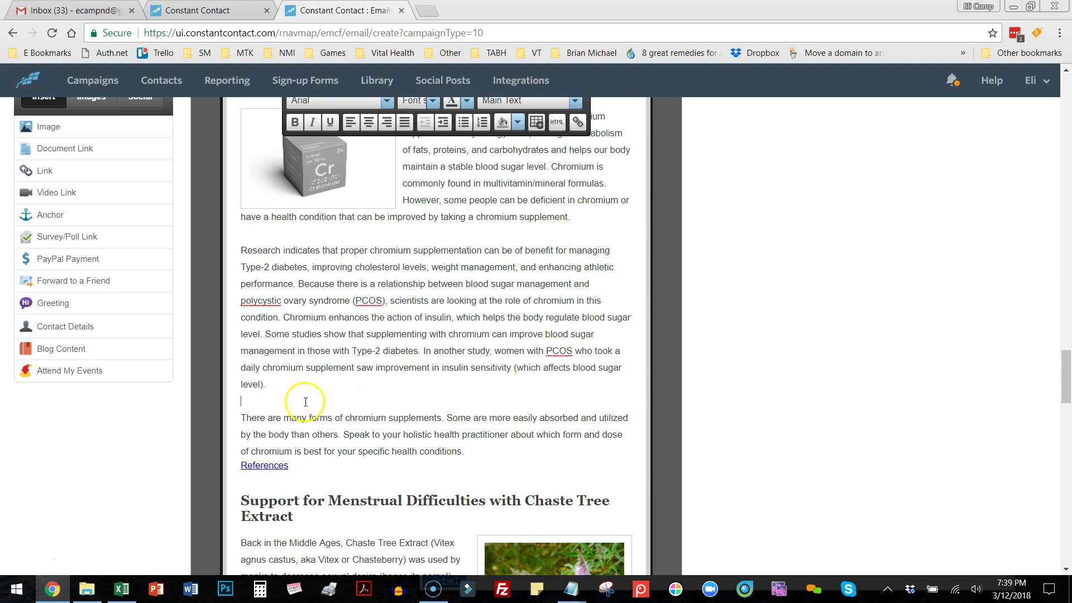
click(472, 452)
key(Return)
scroll(480, 452, down, 6)
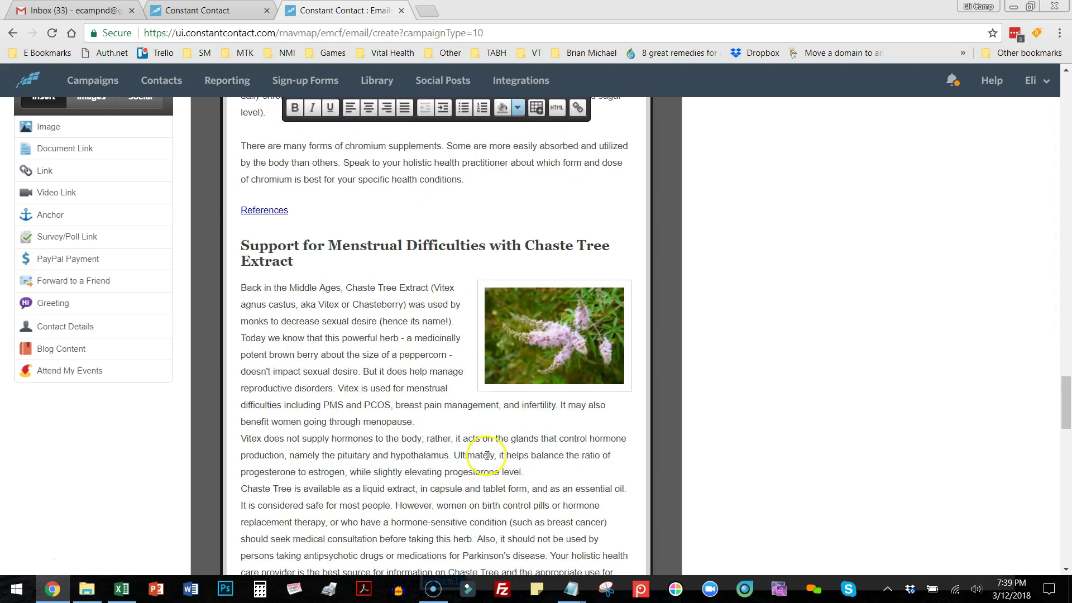
scroll(486, 451, down, 2)
Separate the Vitex paragraph and add blank lines above the two Intermittent Fasting subheadings.
click(424, 273)
key(Return)
scroll(504, 358, down, 8)
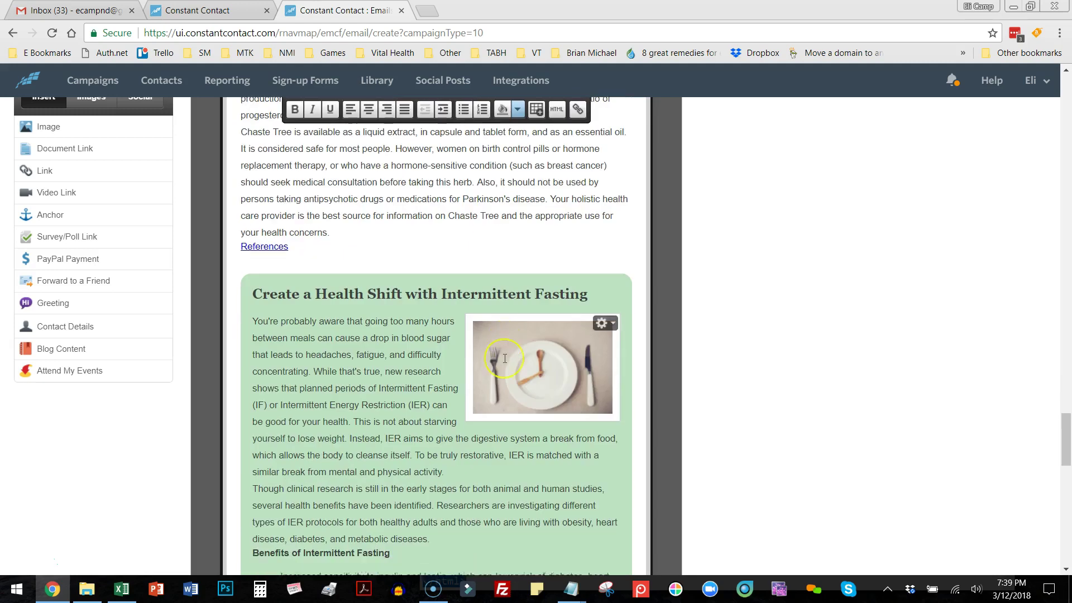
click(454, 284)
key(Return)
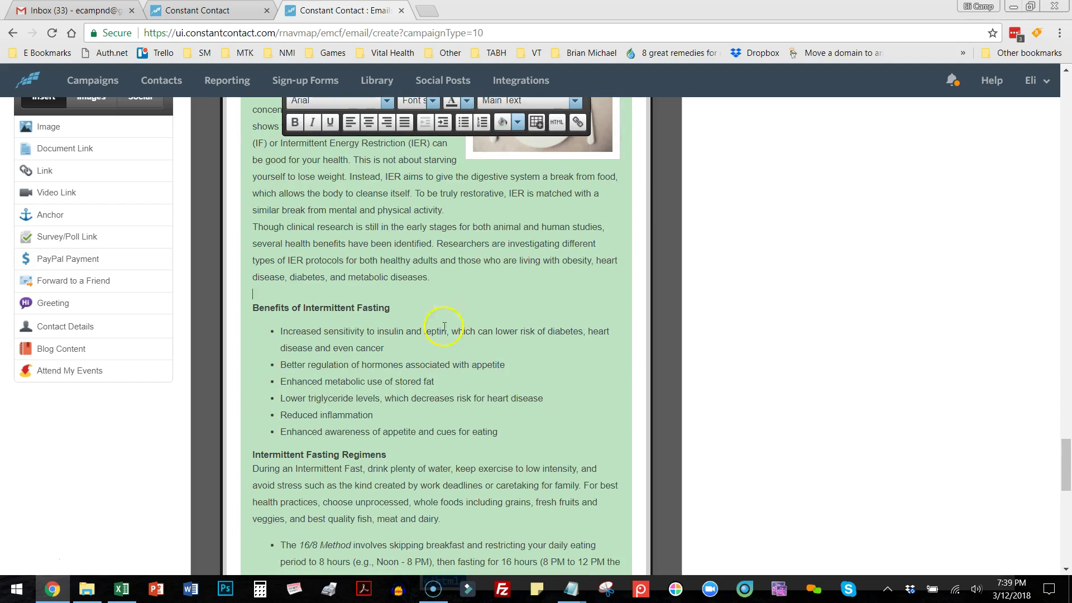
key(Return)
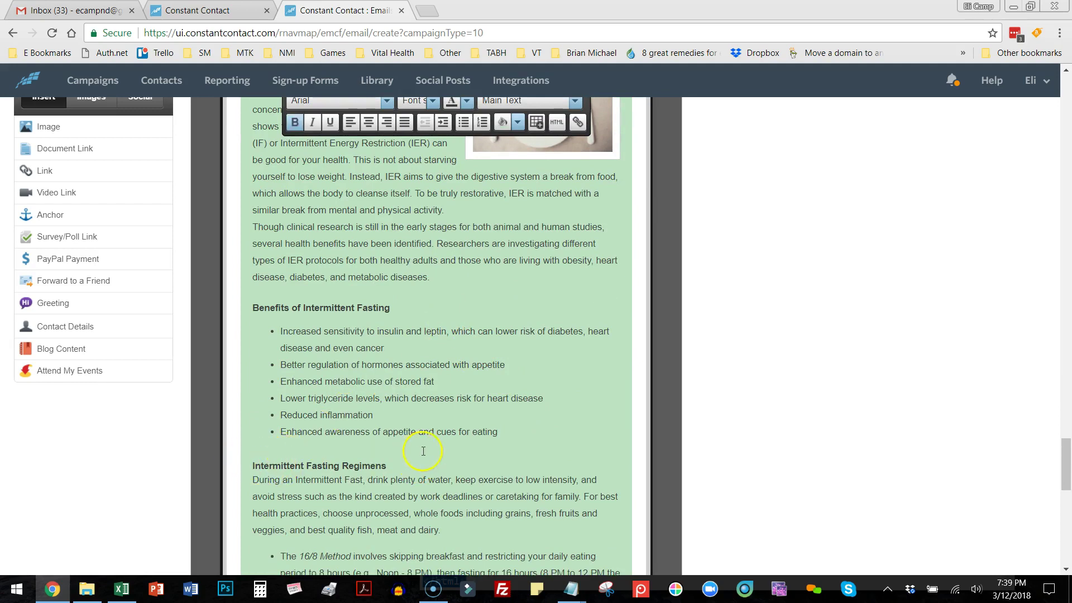
scroll(428, 452, down, 5)
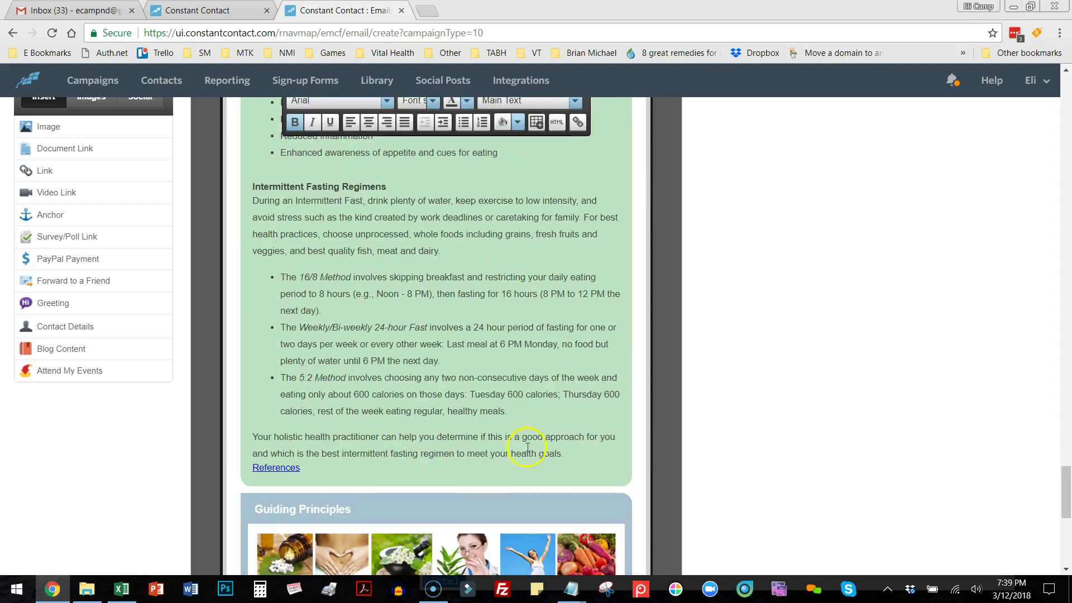
Add blank lines above the Intermittent Fasting References and after the clinical research paragraph.
click(567, 453)
key(Return)
scroll(568, 444, up, 5)
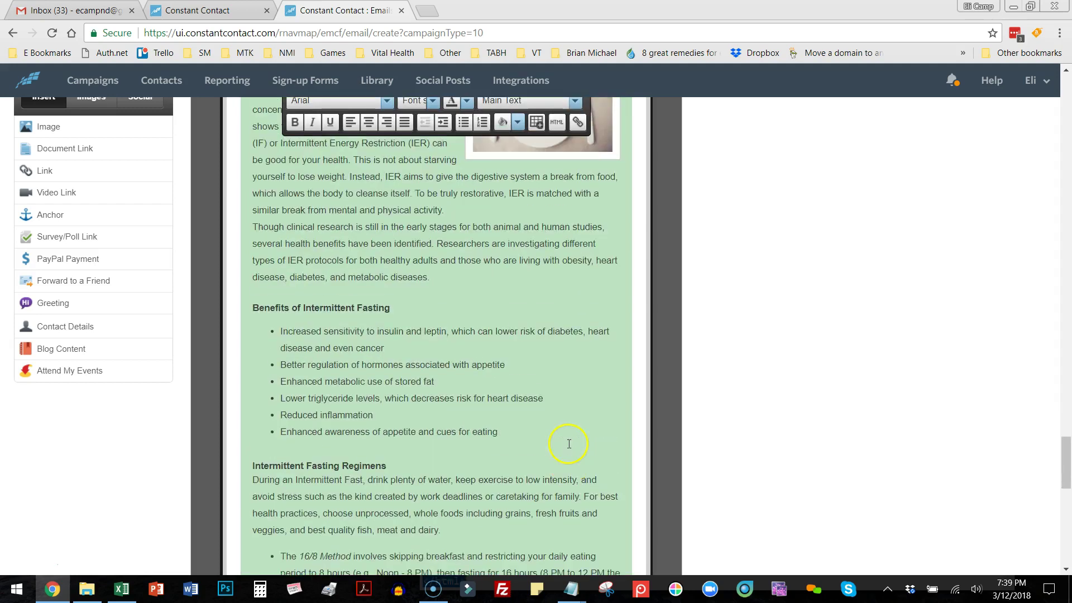
scroll(567, 441, up, 1)
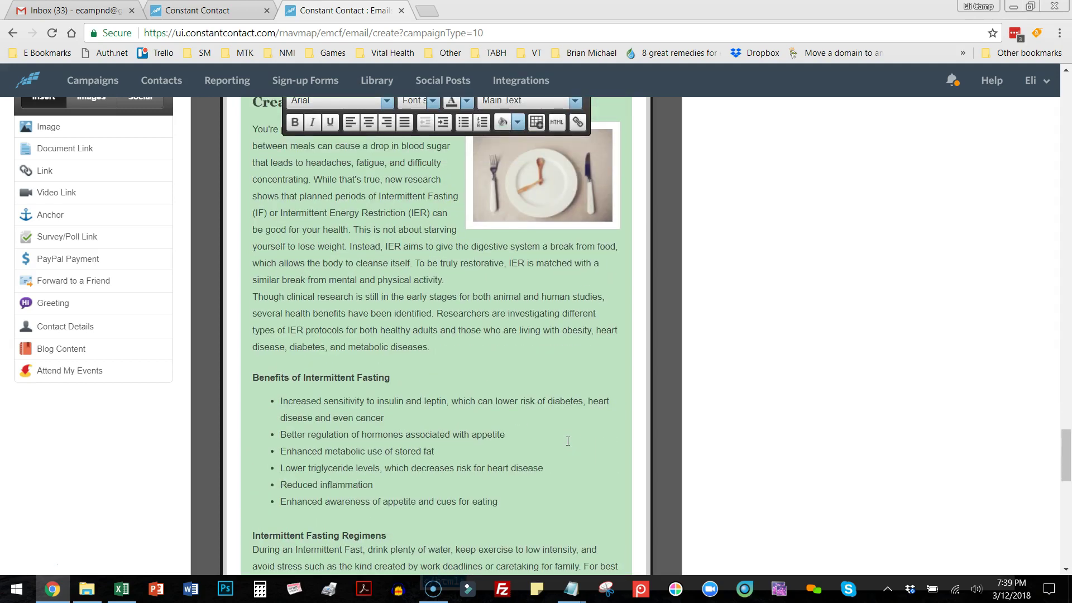
click(474, 280)
key(Return)
scroll(517, 384, up, 20)
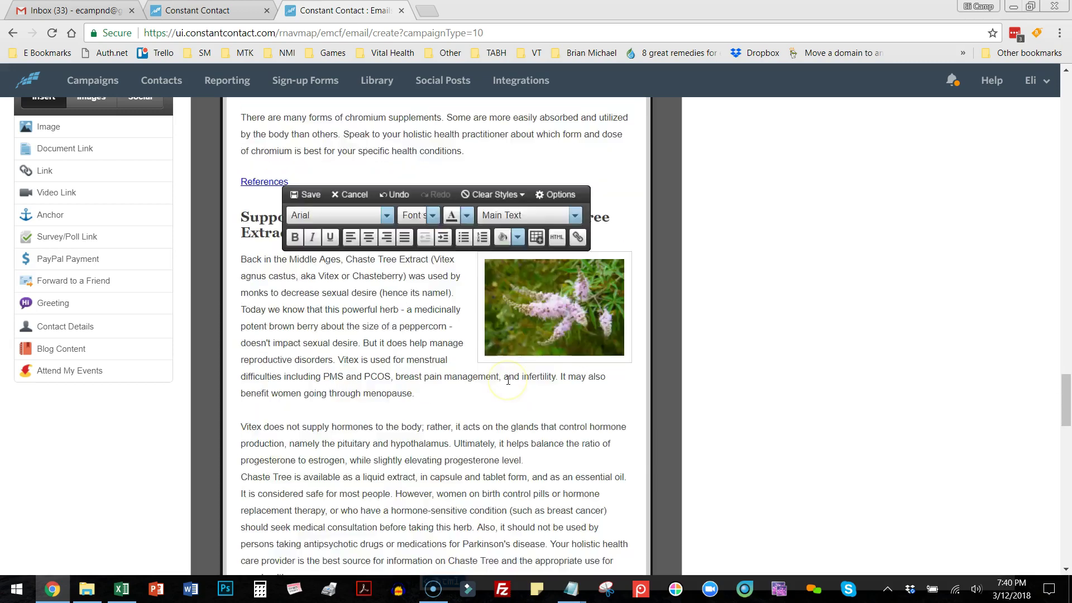
scroll(509, 379, up, 8)
Replace 'a holistic practitioner' with the doctor's name followed by 'at your next visit'.
drag(1063, 287, 1034, 232)
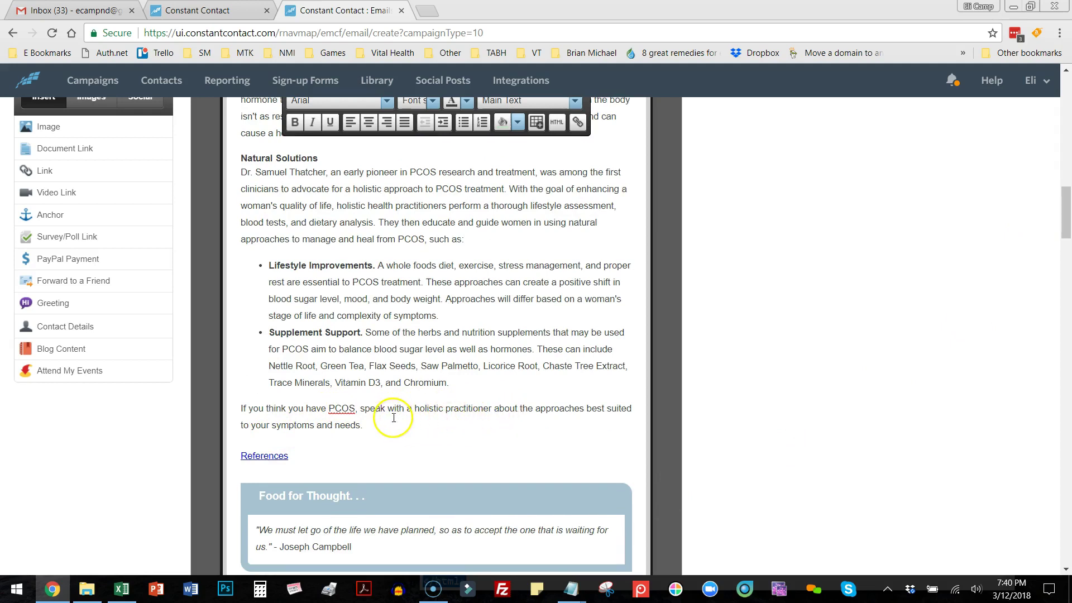
drag(407, 411, 460, 410)
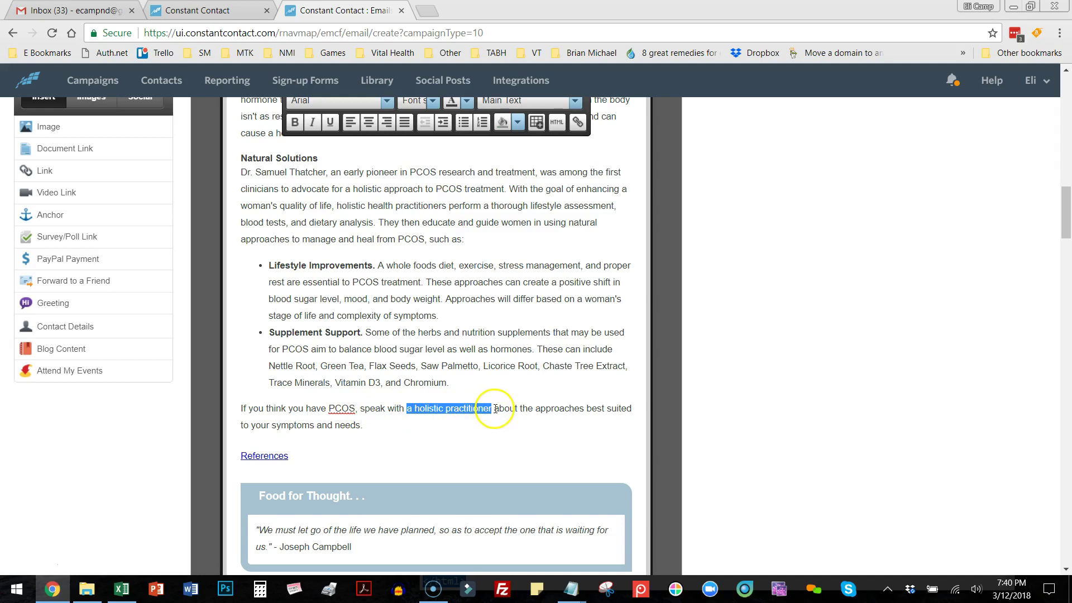
text(Dr)
text(. White a)
text(t)
text( your next vi)
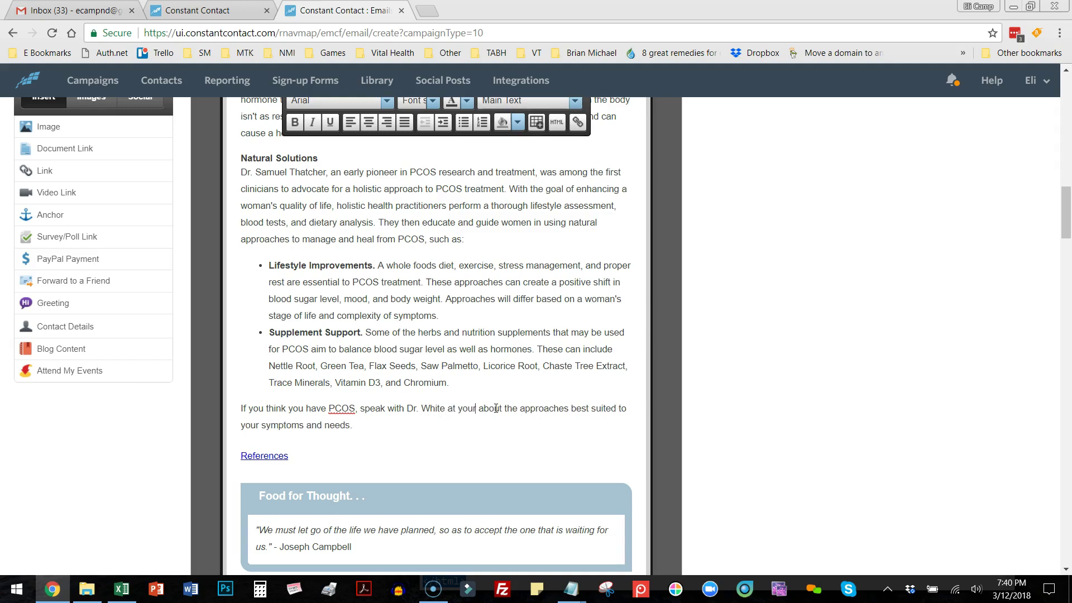
text(sit)
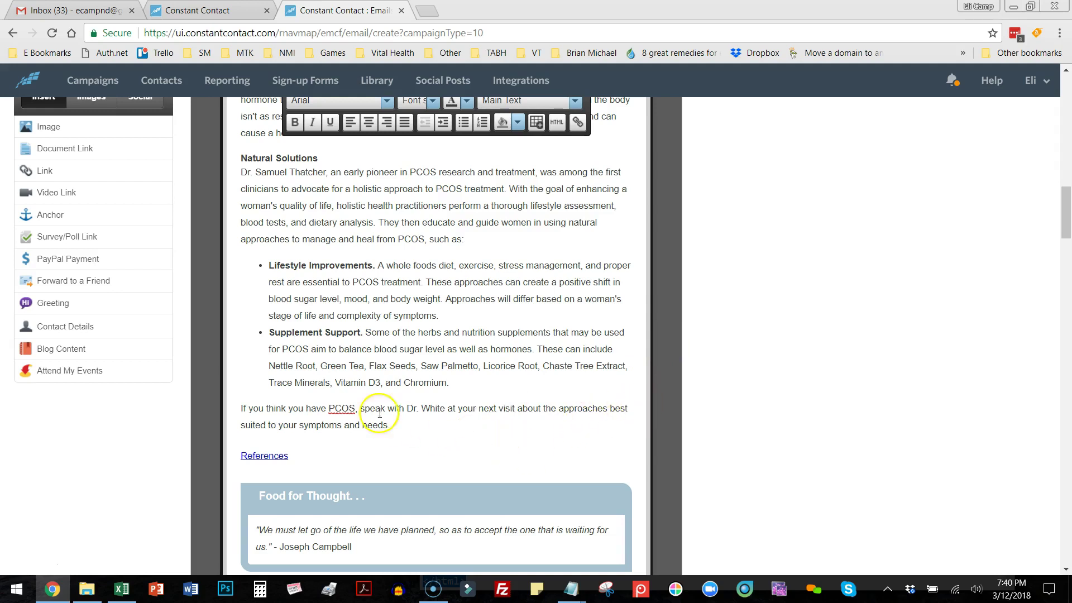
scroll(503, 380, up, 3)
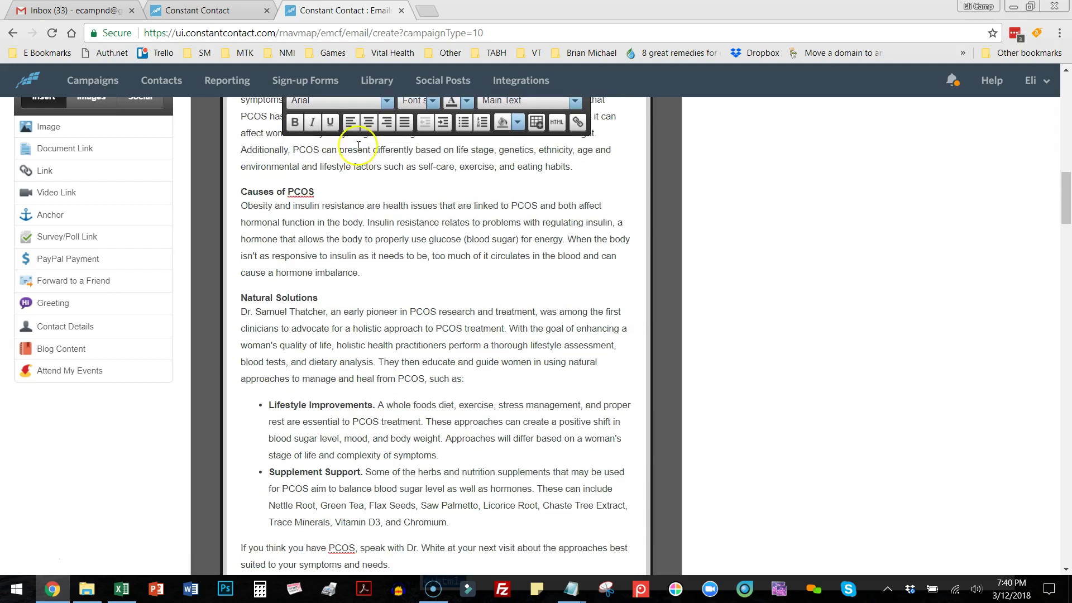
Save the edited article text.
drag(1067, 204, 1063, 77)
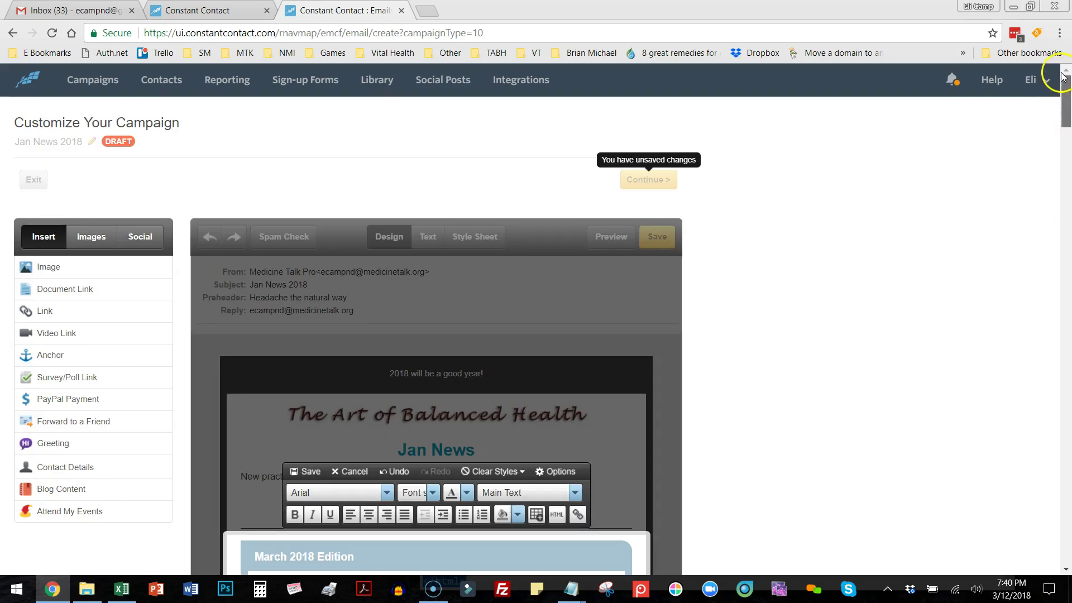
scroll(1064, 100, down, 4)
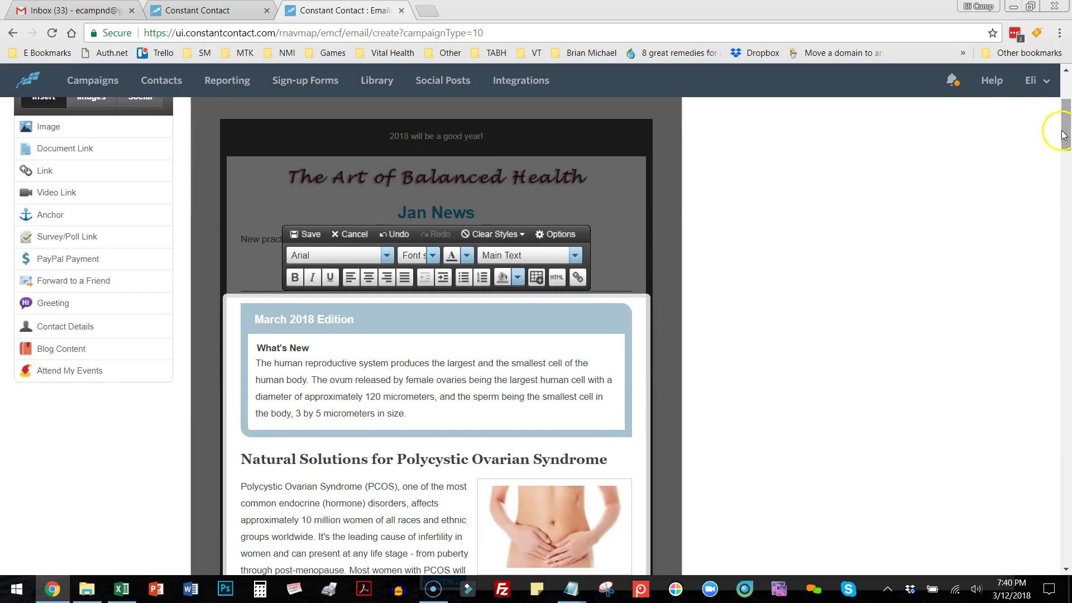
click(301, 235)
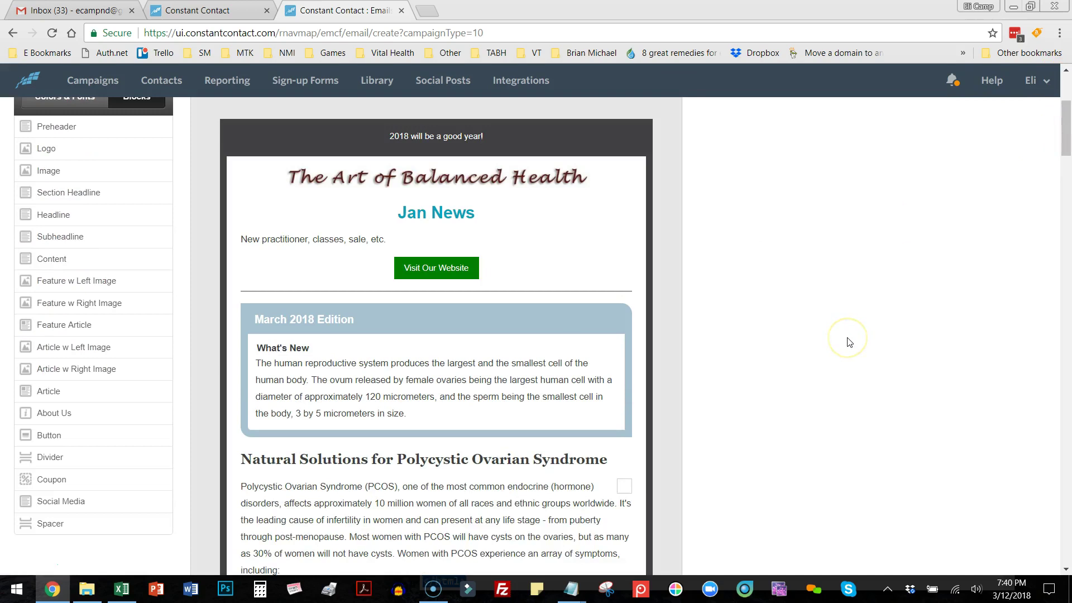
Insert a Coupon block below the header divider and an Article block above it.
scroll(849, 342, down, 3)
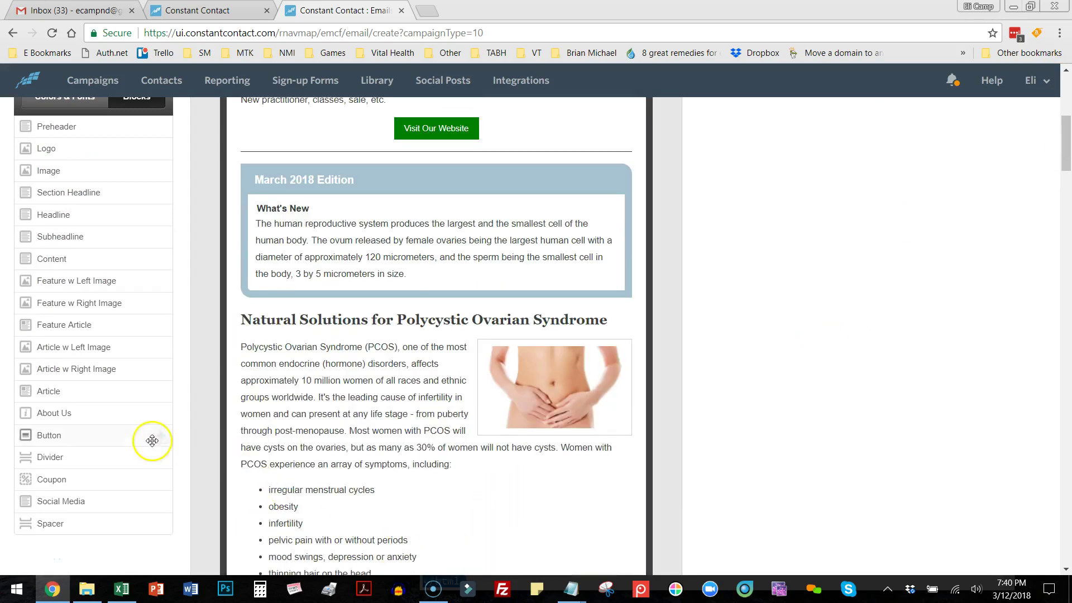
scroll(354, 321, up, 2)
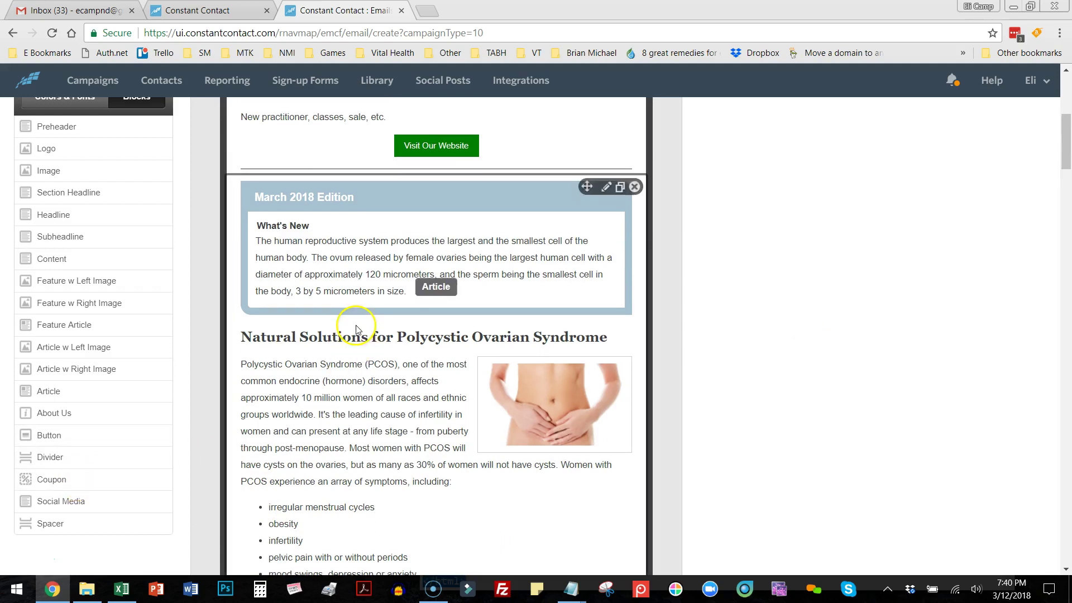
drag(88, 480, 371, 235)
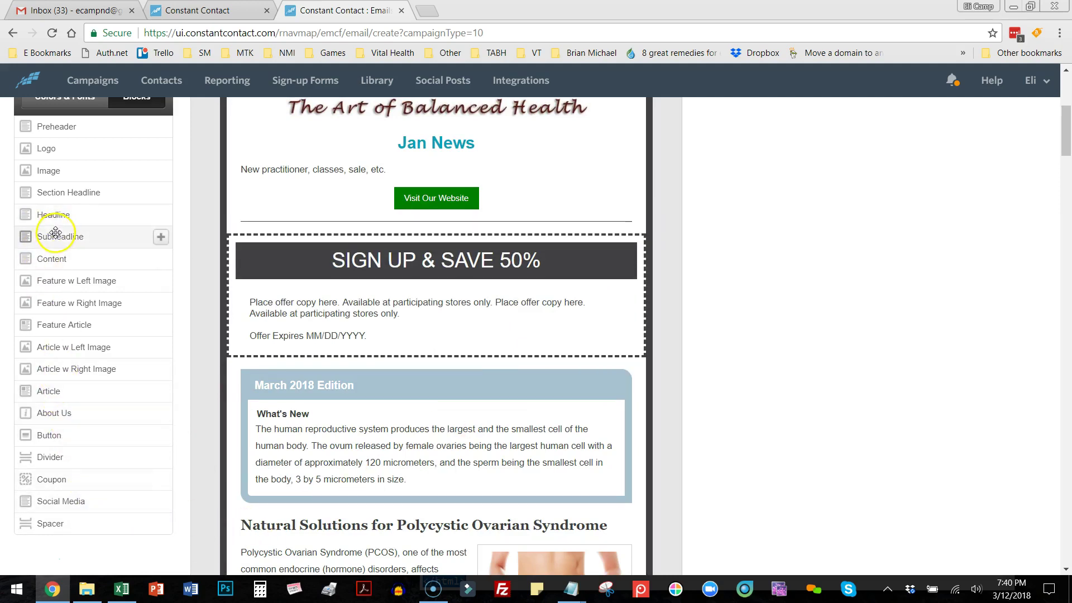
drag(52, 391, 410, 224)
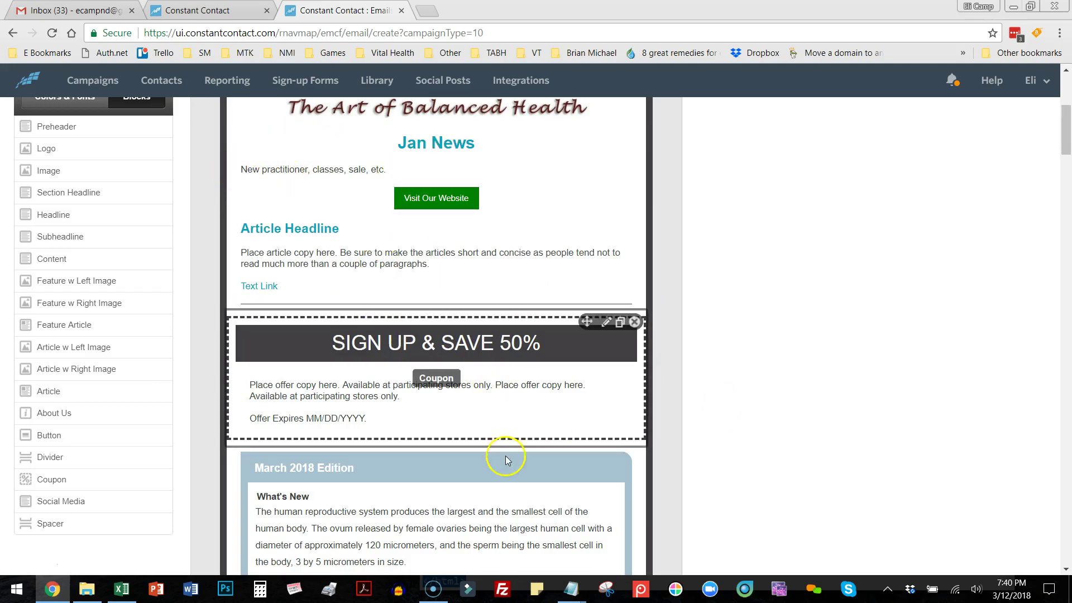
scroll(504, 452, down, 5)
scroll(506, 451, down, 20)
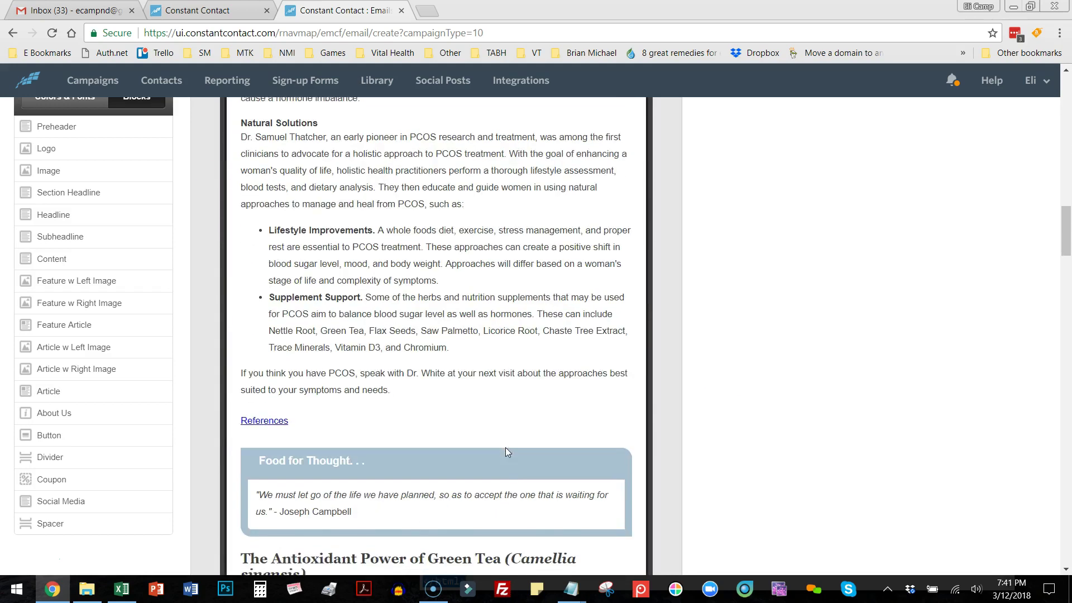
Drop an Article block at the bottom of the email, just above the footer.
scroll(504, 449, down, 20)
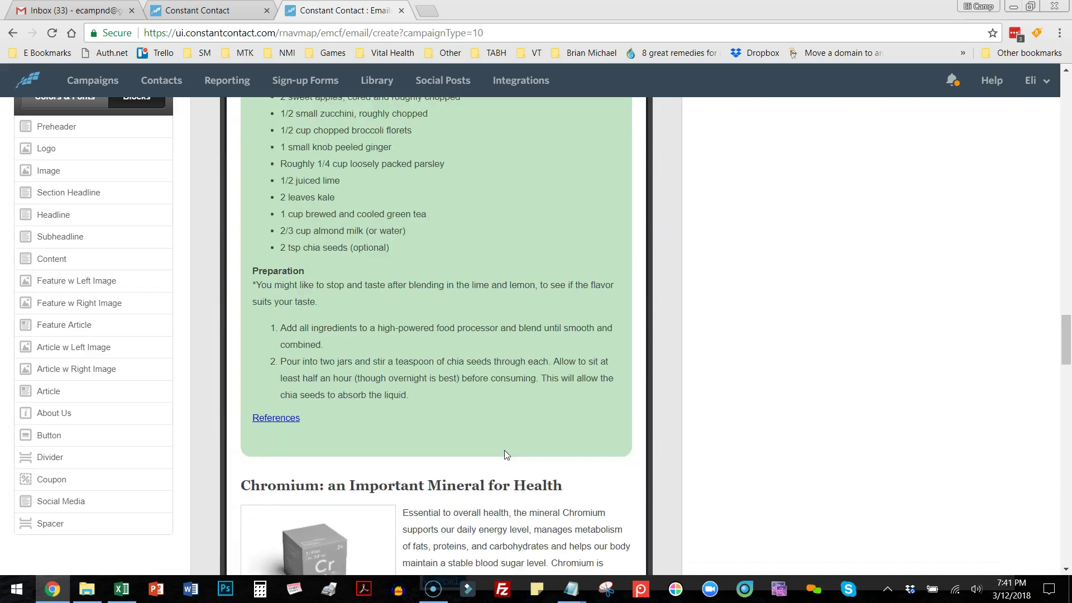
scroll(504, 449, down, 20)
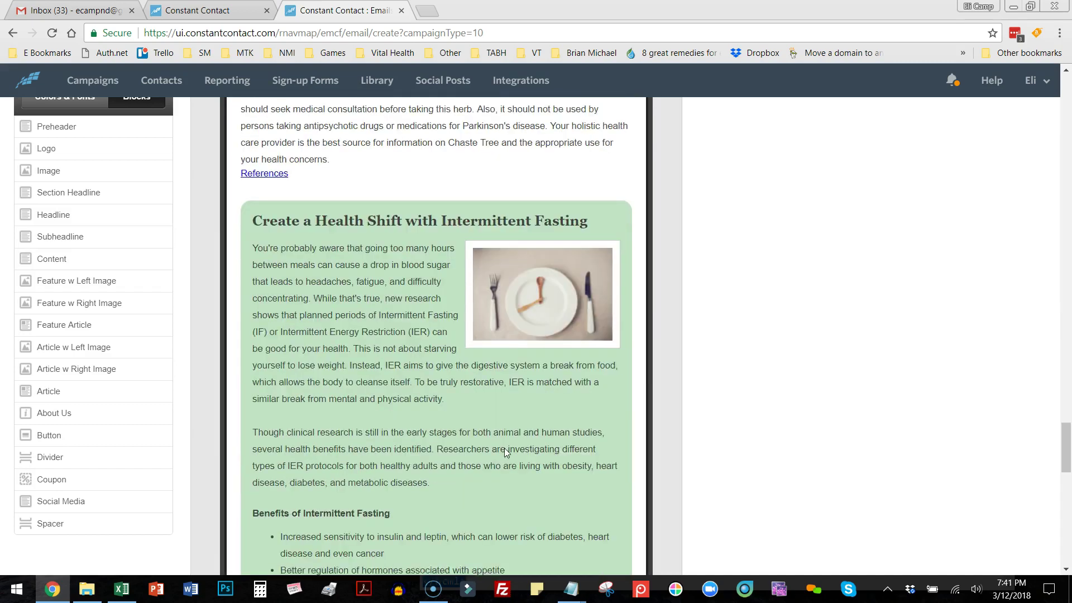
scroll(504, 451, down, 2)
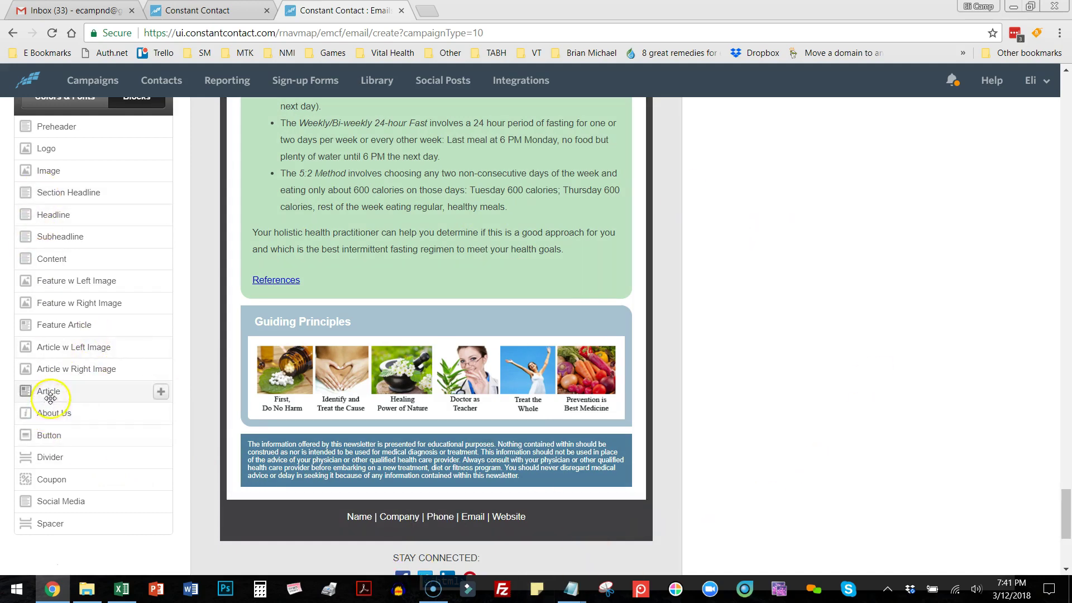
drag(51, 391, 396, 494)
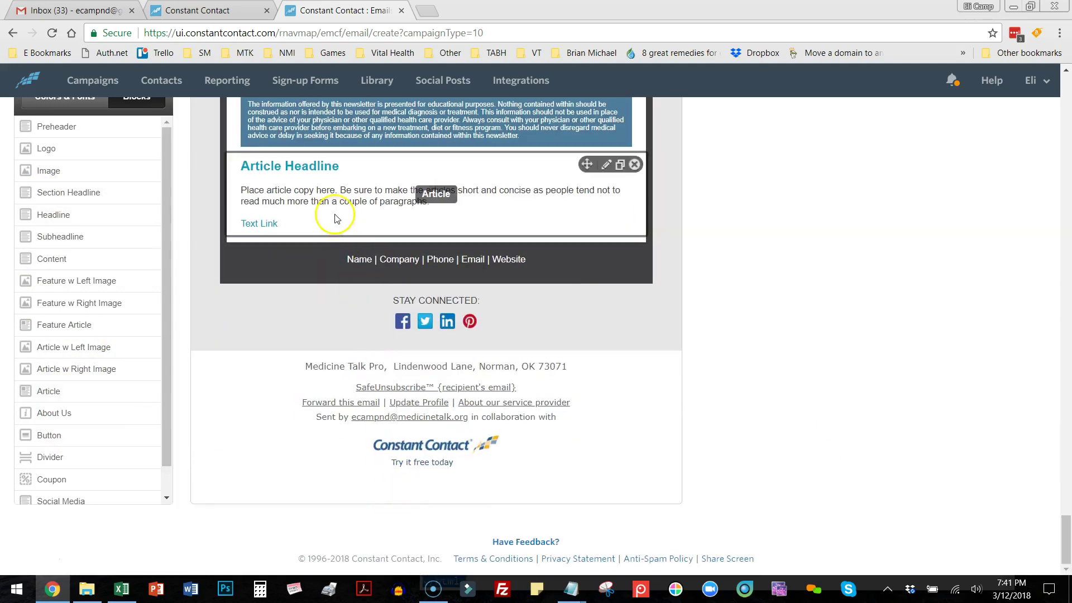
Replace the placeholder copy with 'Image Attributions:' and delete the Article Headline and Text Link lines.
click(517, 196)
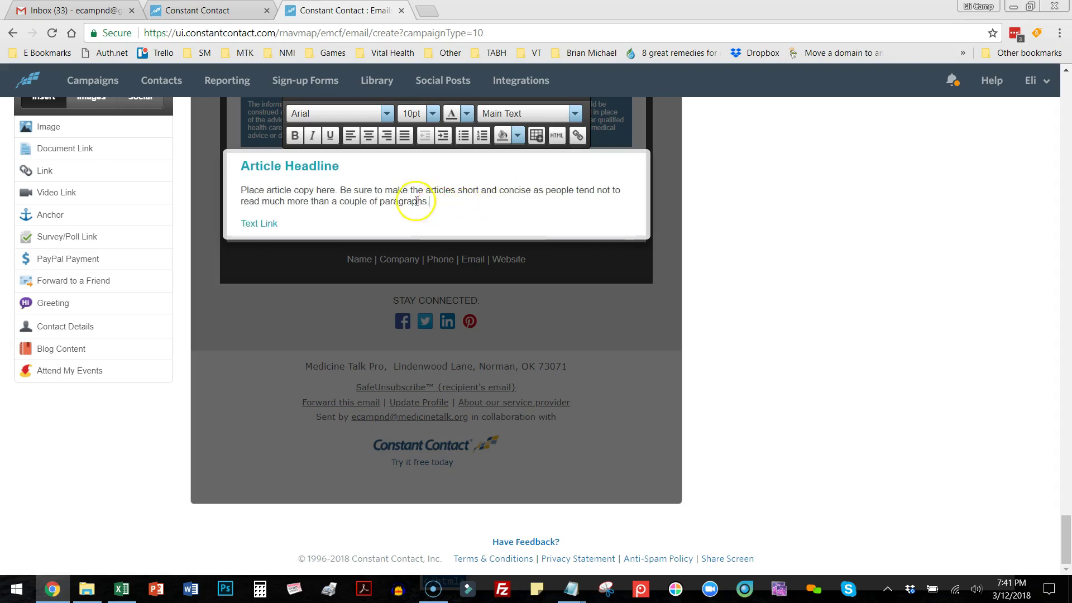
drag(428, 202, 245, 180)
key(BackSpace)
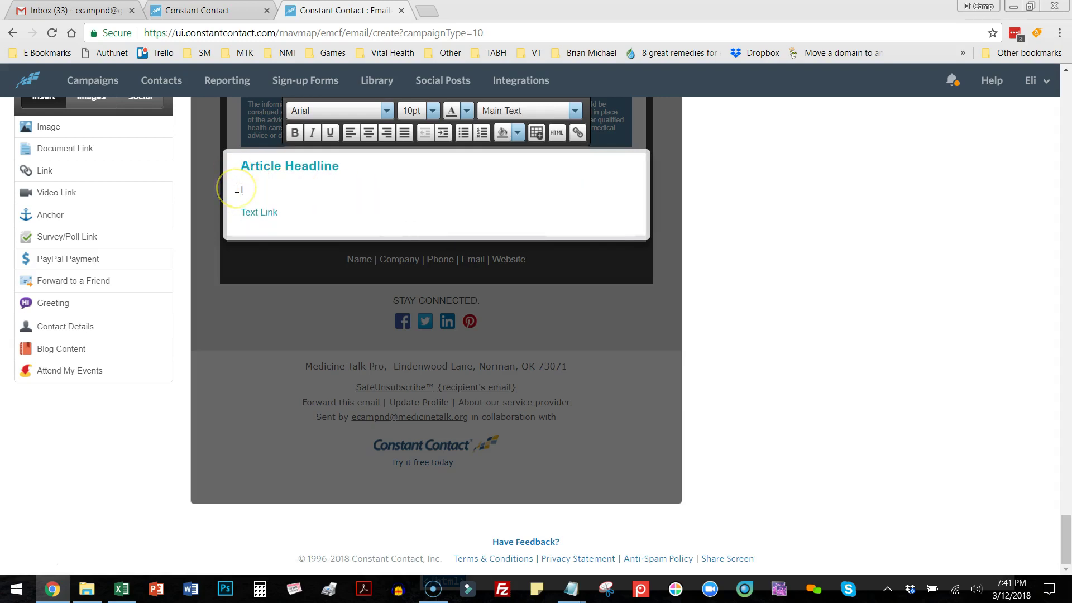
text(Image Attributions:)
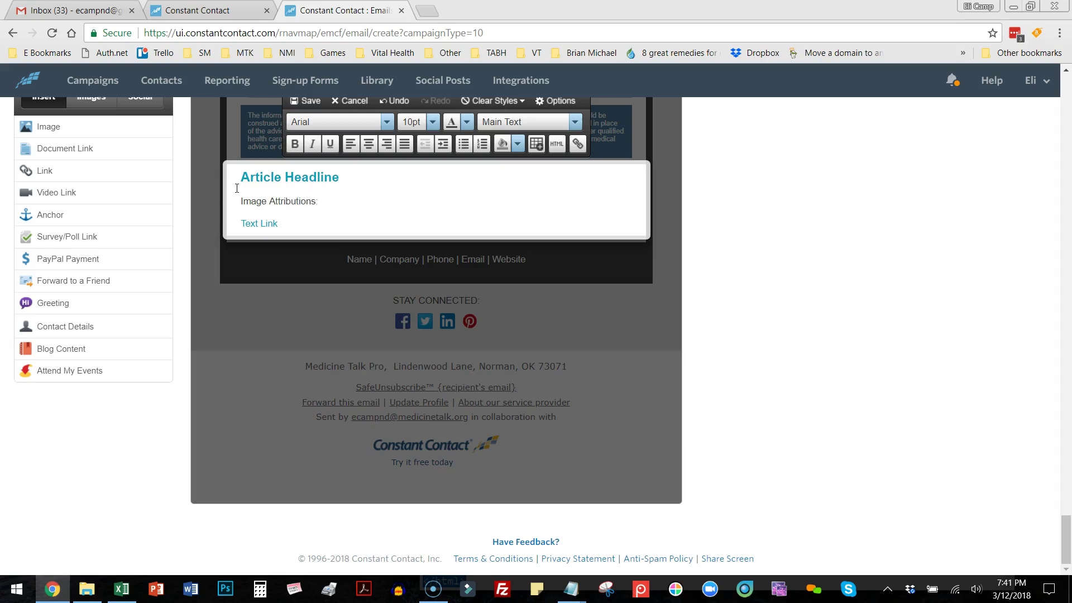
drag(343, 178, 241, 178)
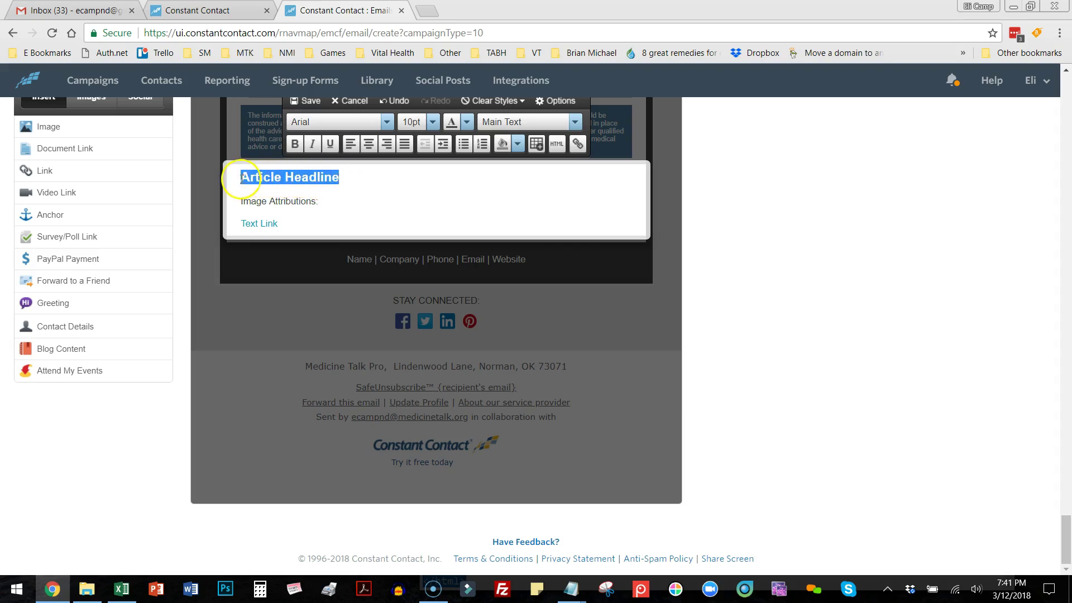
key(BackSpace)
key(Delete)
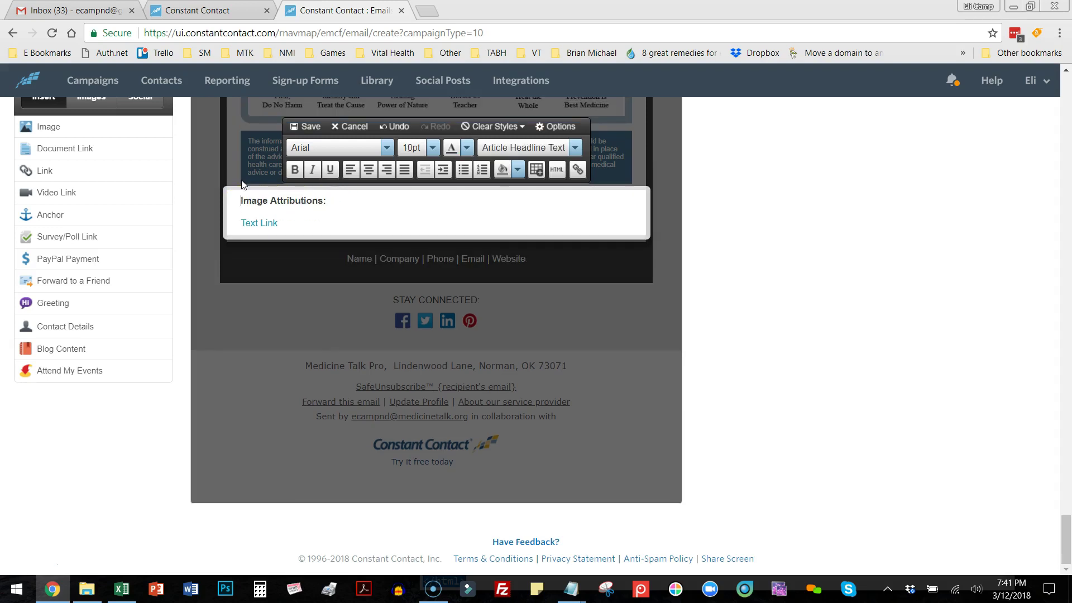
drag(270, 211, 218, 219)
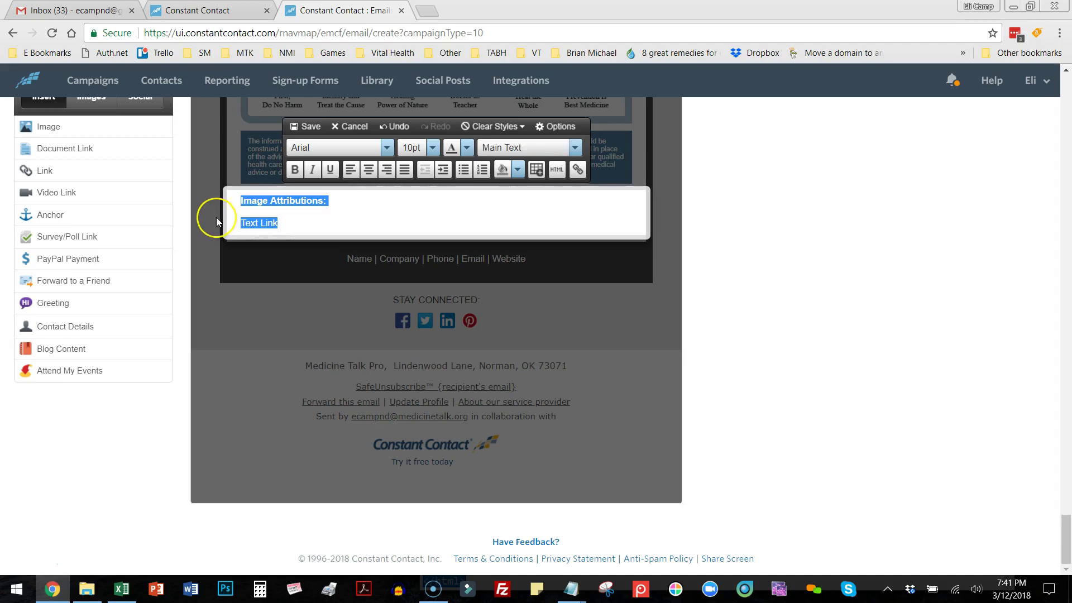
click(322, 228)
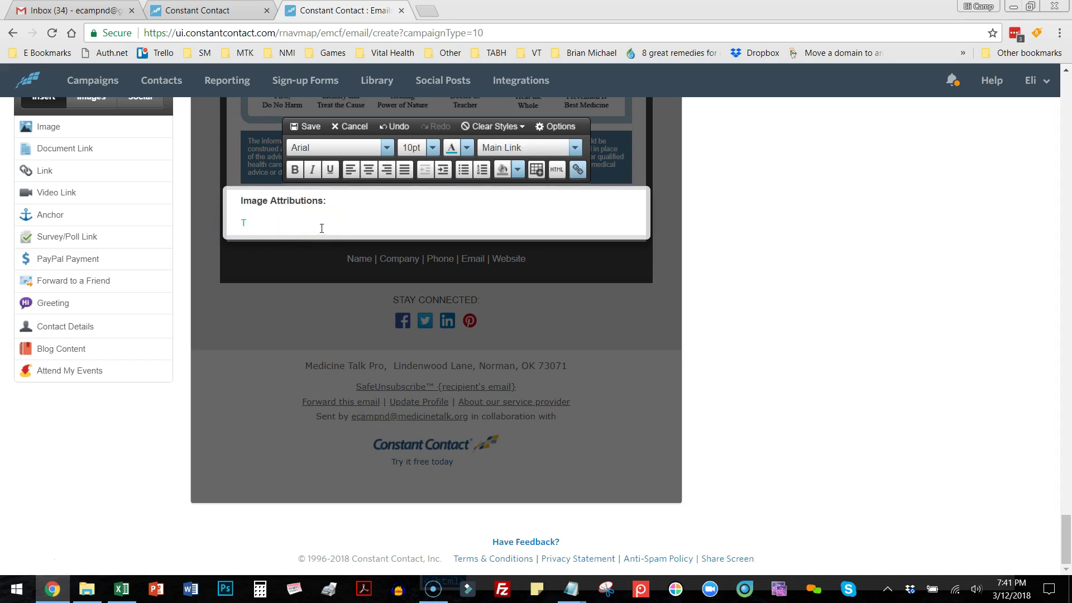
key(BackSpace)
key(BackSpace)
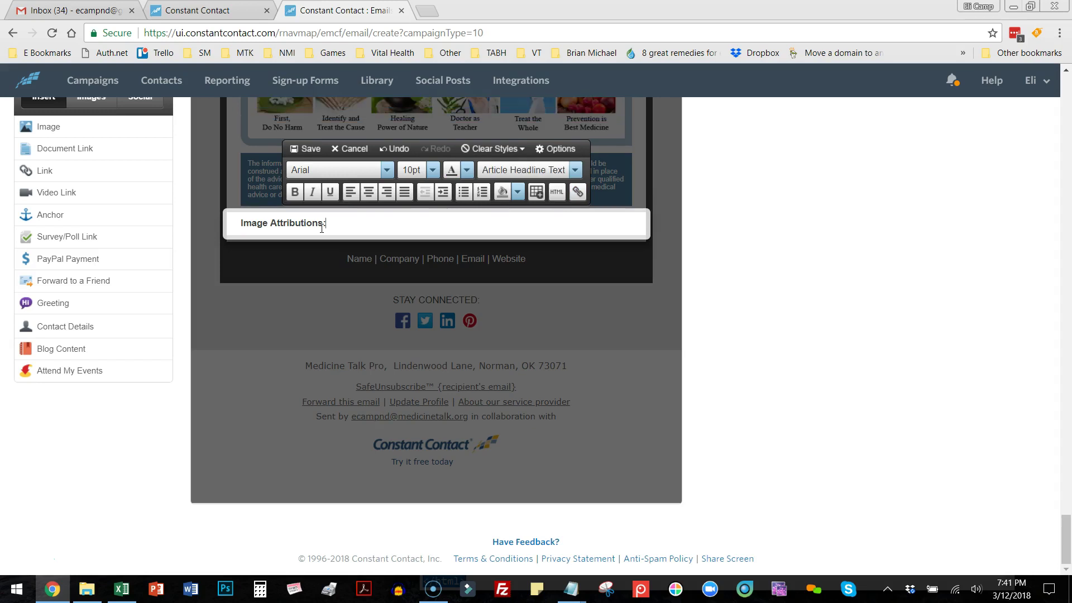
Open the MTK Image Attr bookmark in a new tab and copy the B-D-S/bigstockphoto.com credit.
click(433, 13)
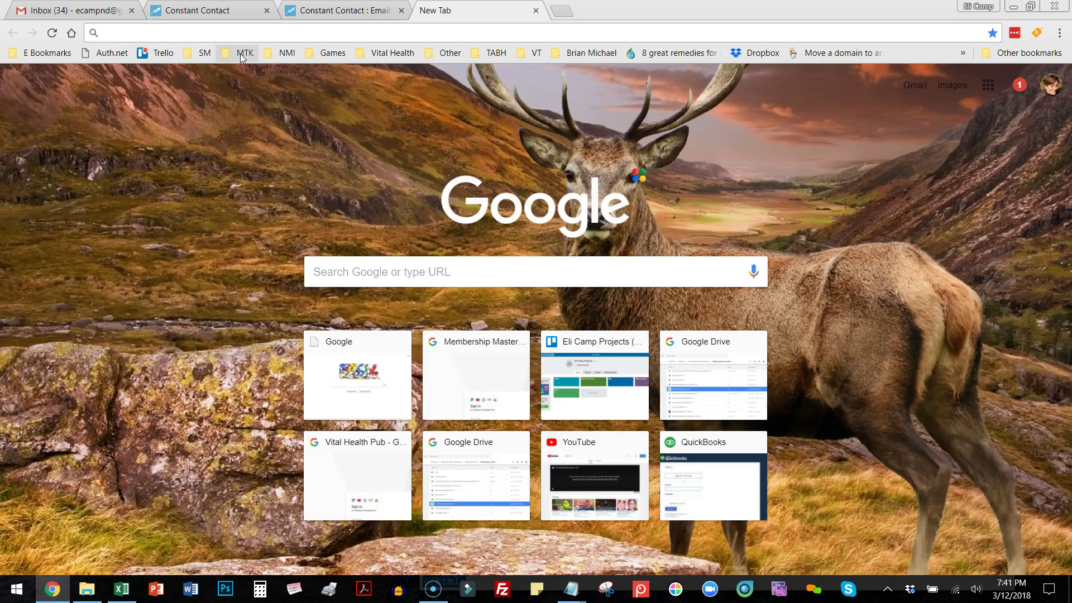
click(231, 54)
click(26, 561)
click(243, 52)
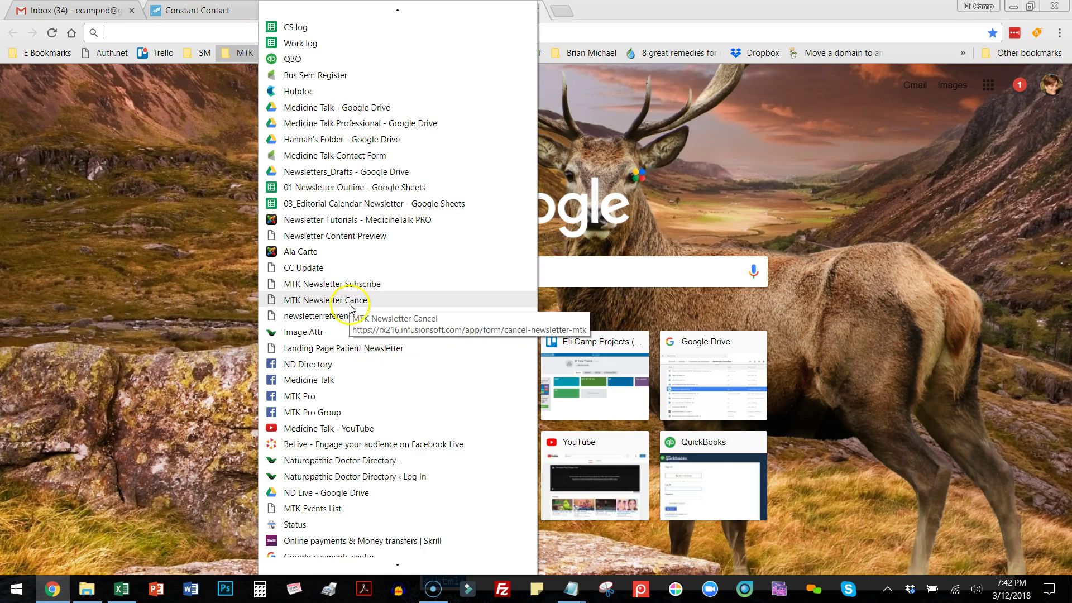
click(304, 332)
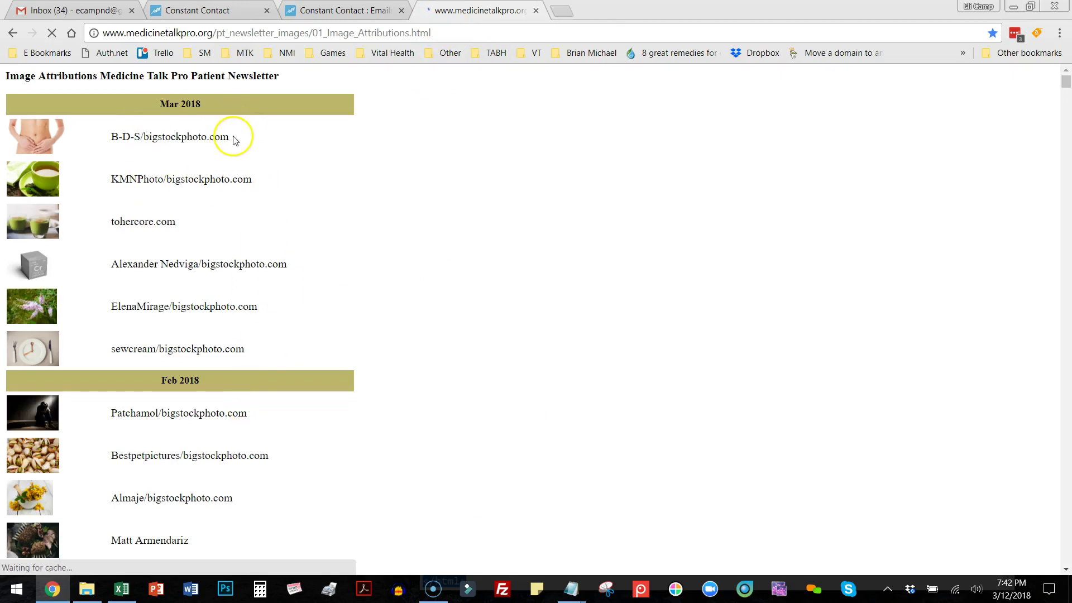
drag(234, 141, 106, 144)
key(ctrl+c)
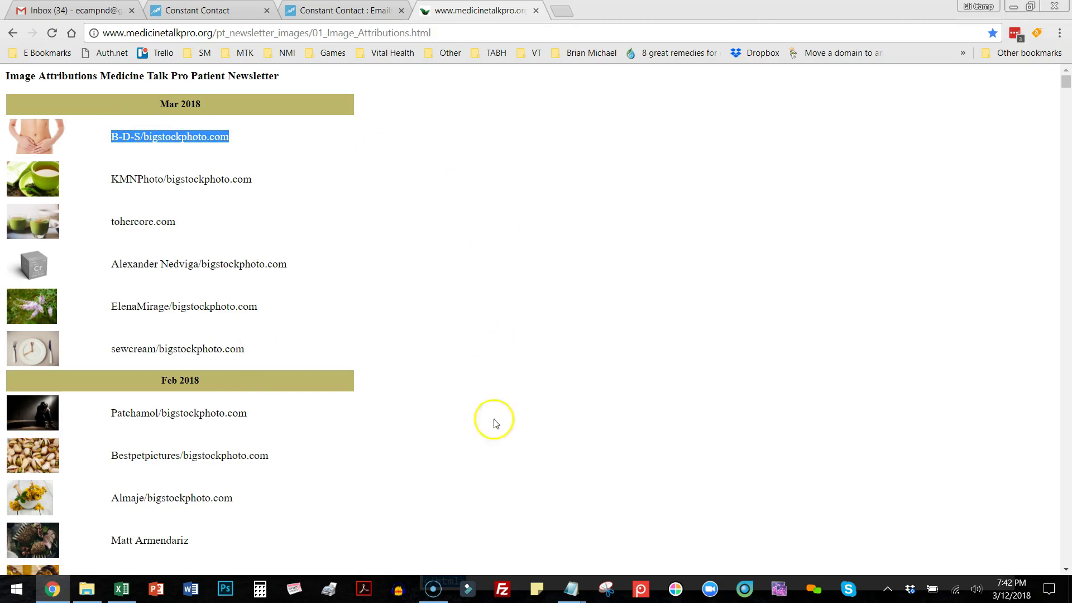
click(336, 13)
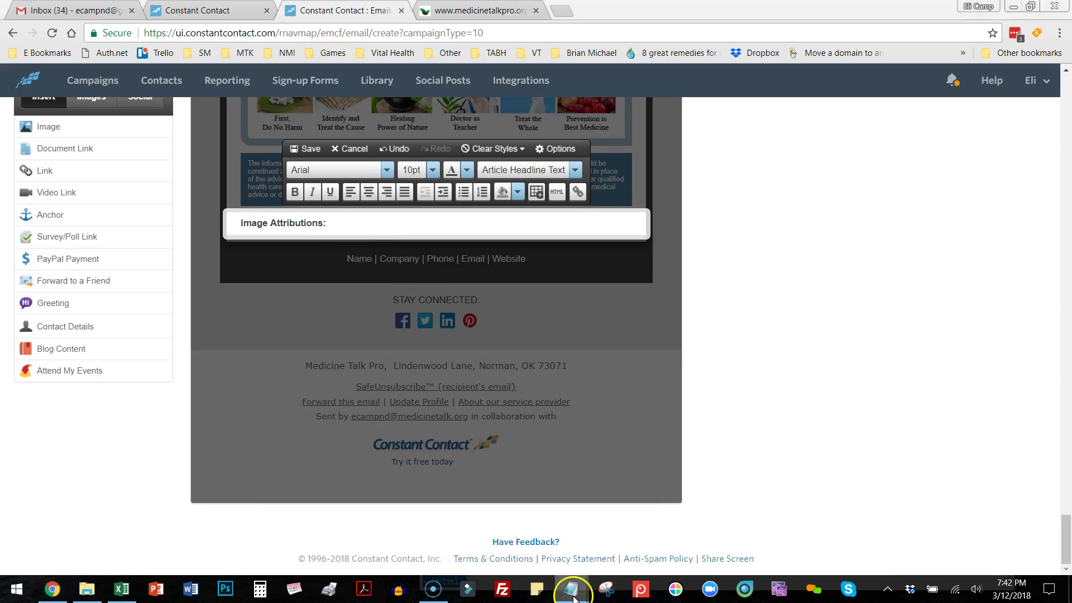
In a new Notepad document, combine the B-D-S and KMNPhoto bigstockphoto.com credits into one line.
right_click(574, 599)
click(548, 518)
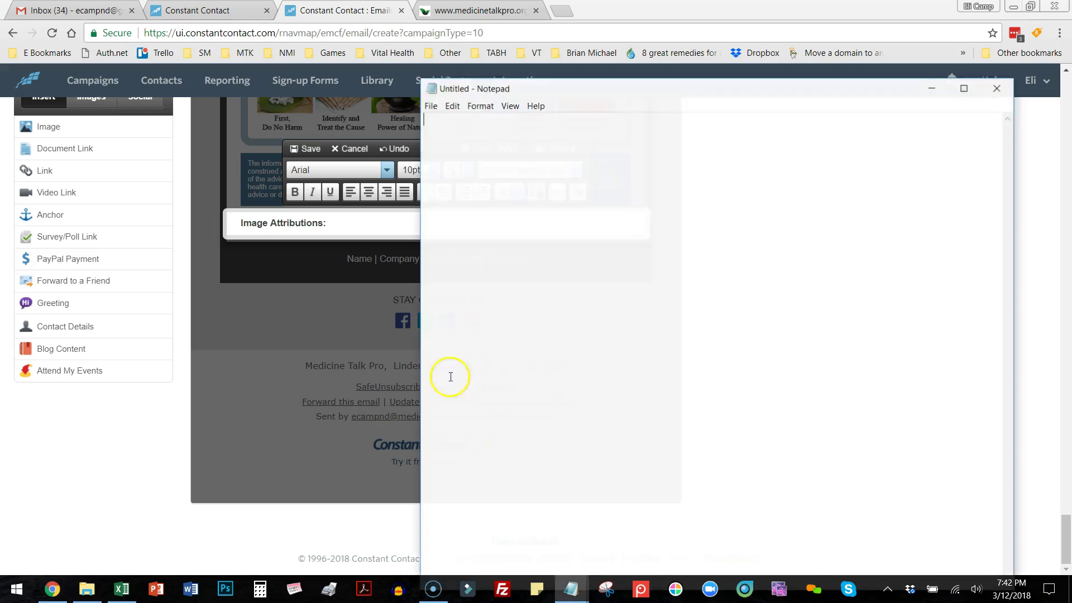
key(ctrl+v)
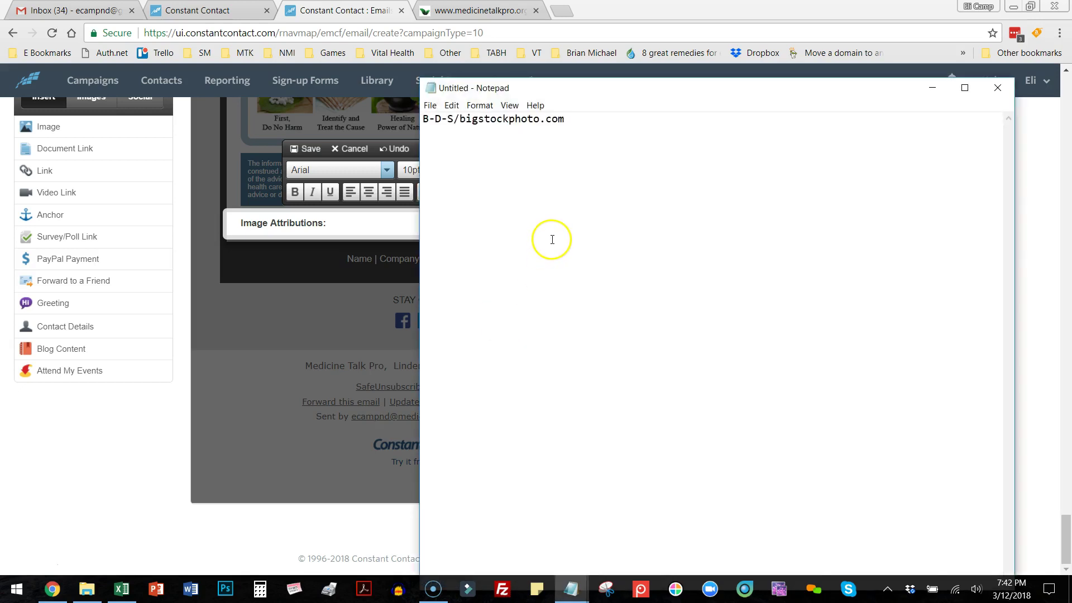
click(479, 12)
drag(257, 182, 115, 183)
key(ctrl+c)
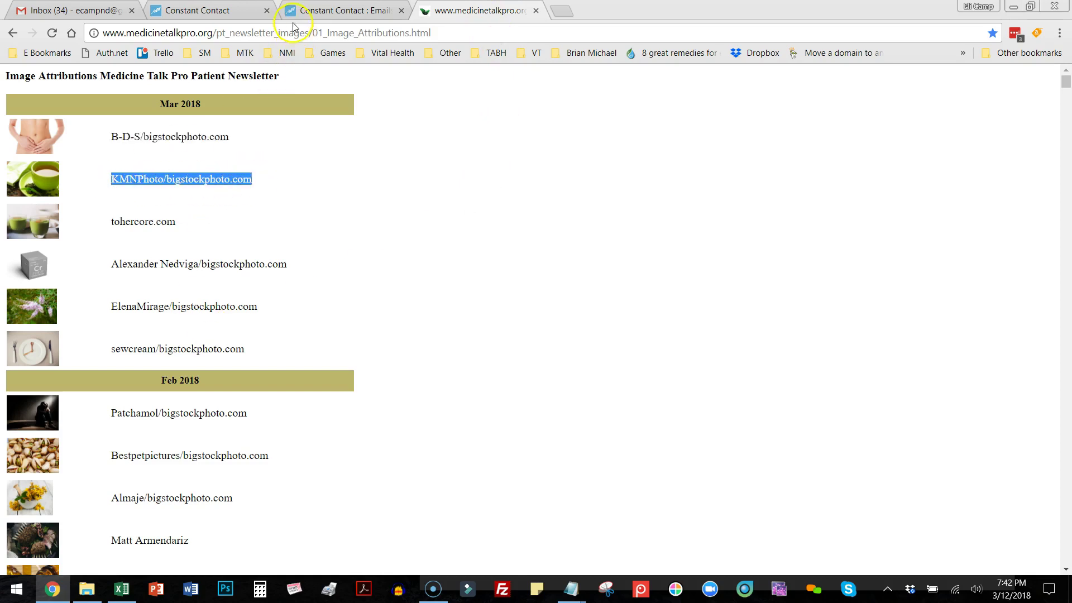
key(alt+Tab)
key(ctrl+v)
Paste the combined credit line after 'Image Attributions:' in the newsletter.
drag(736, 119, 428, 128)
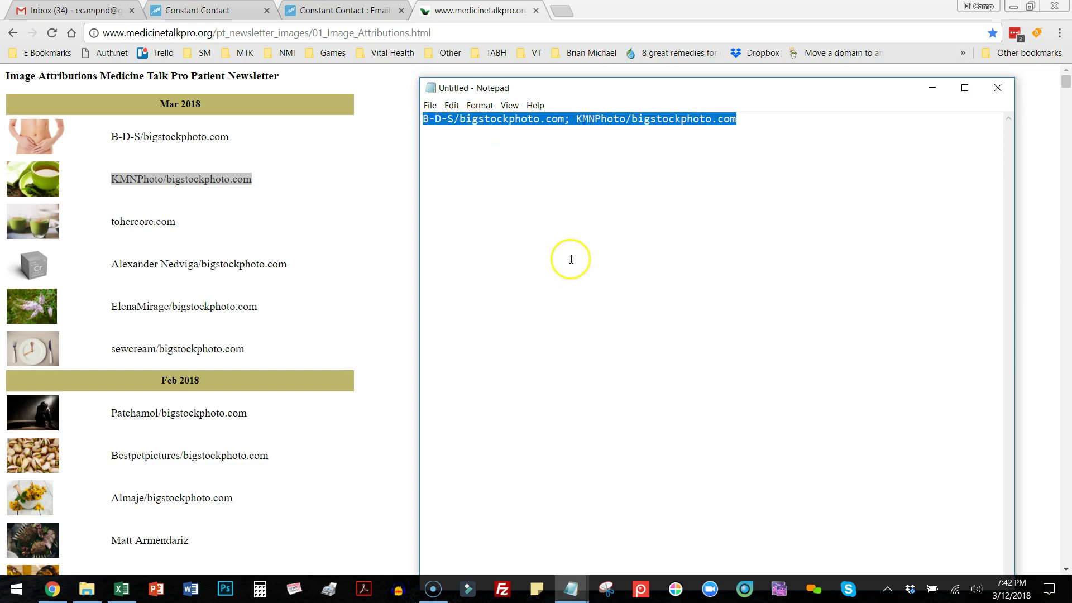
click(328, 13)
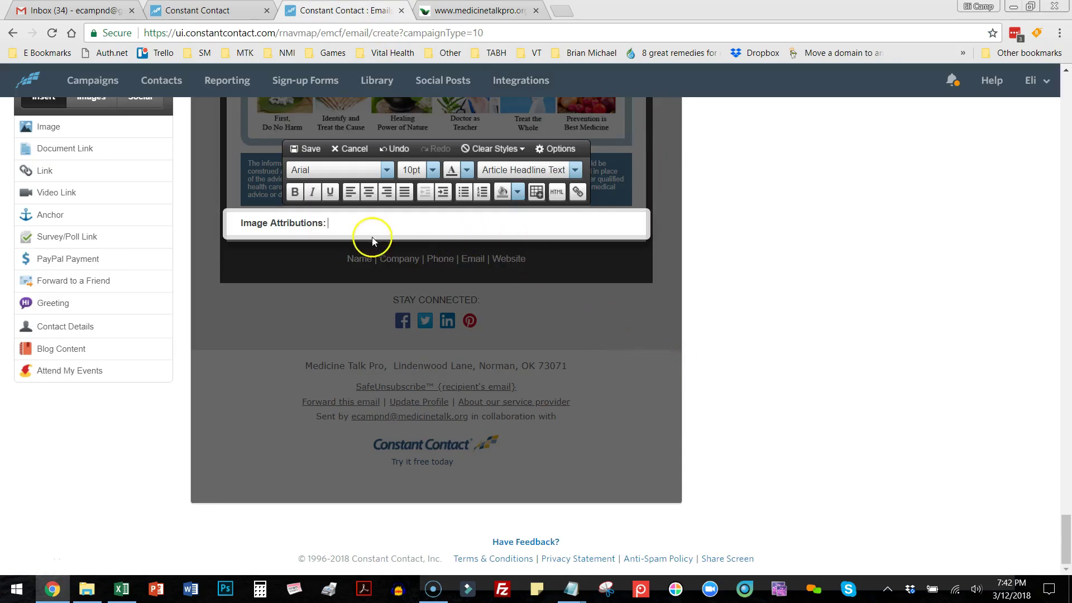
text(B-D-S/bigstockphoto.com; KMNPhoto/bigstockphoto.com)
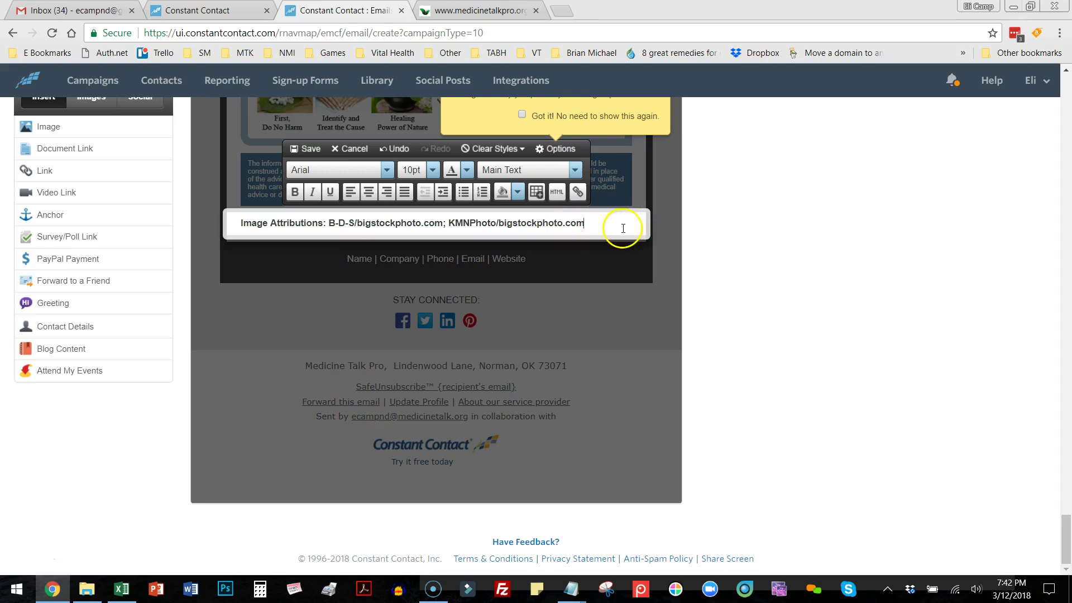
drag(608, 230, 326, 223)
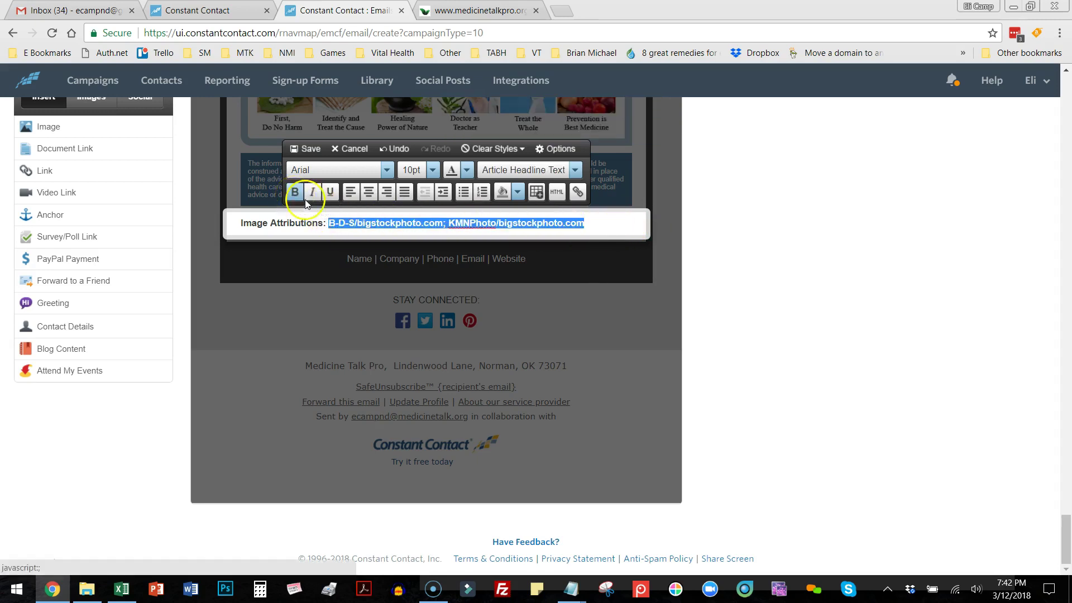
Set the Image Attributions line to 9pt dark grey and save the block.
click(625, 240)
scroll(625, 243, up, 1)
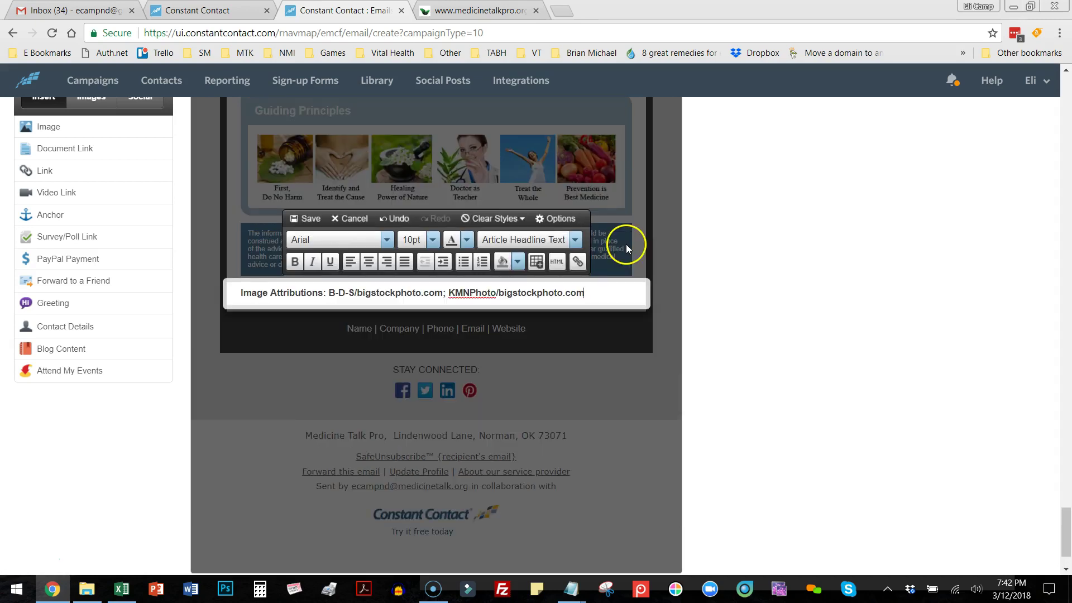
drag(600, 292, 220, 297)
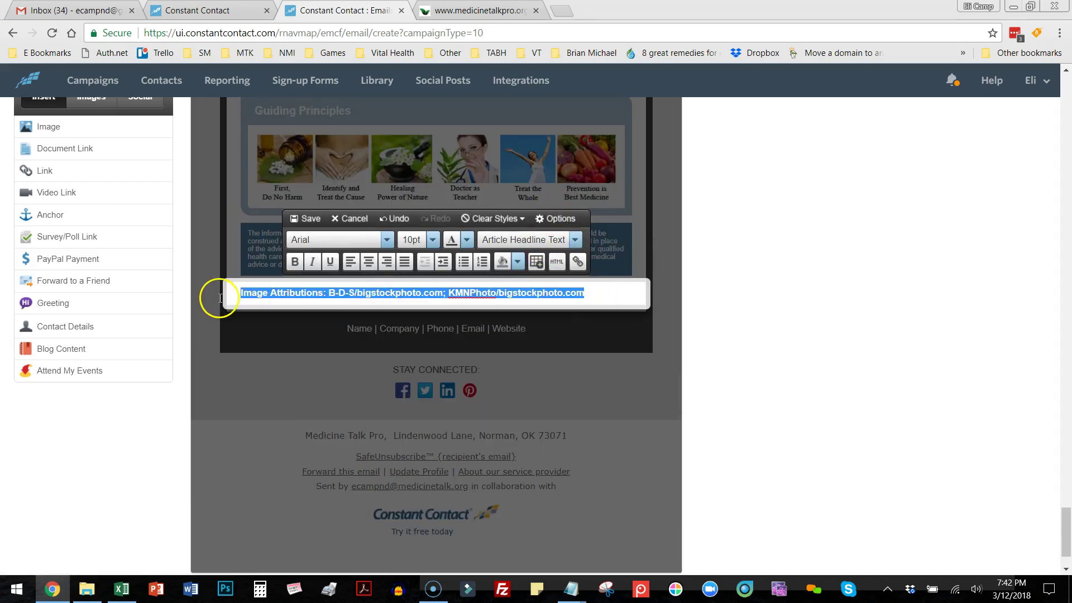
click(421, 240)
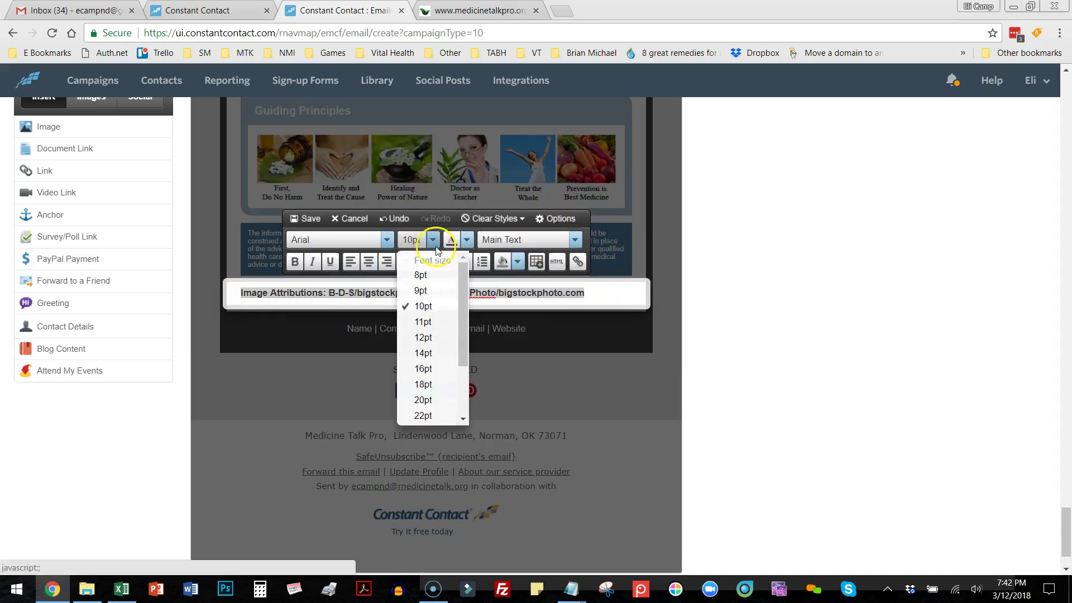
click(424, 292)
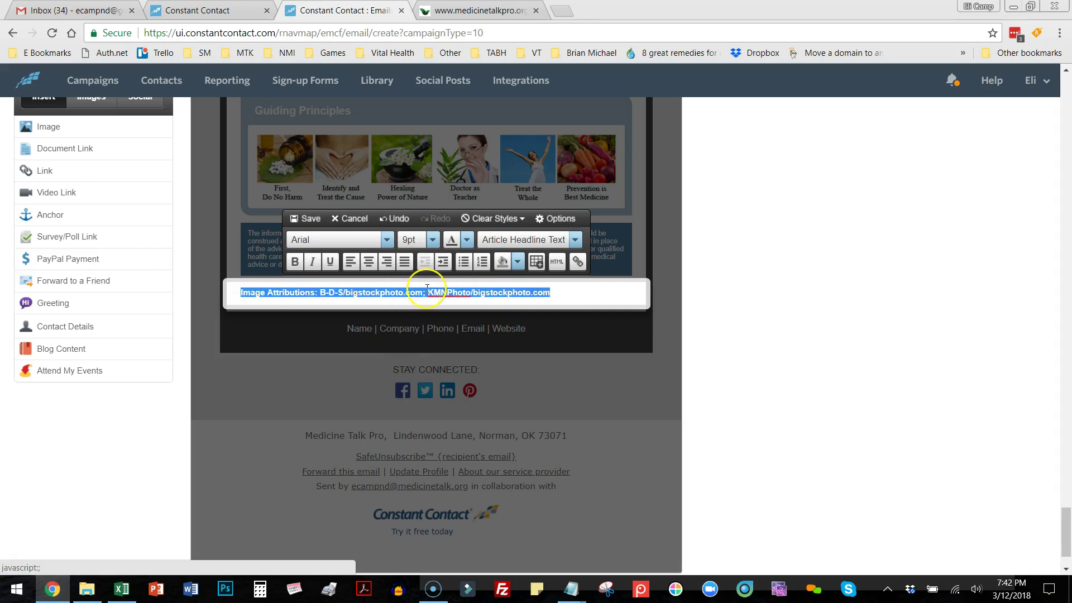
click(468, 240)
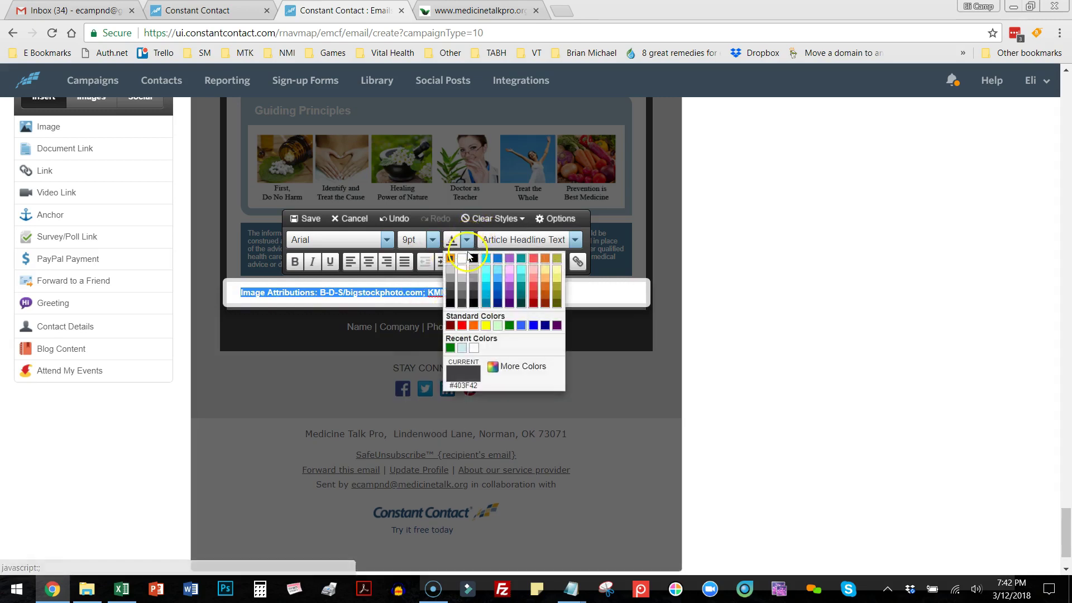
click(449, 288)
click(576, 296)
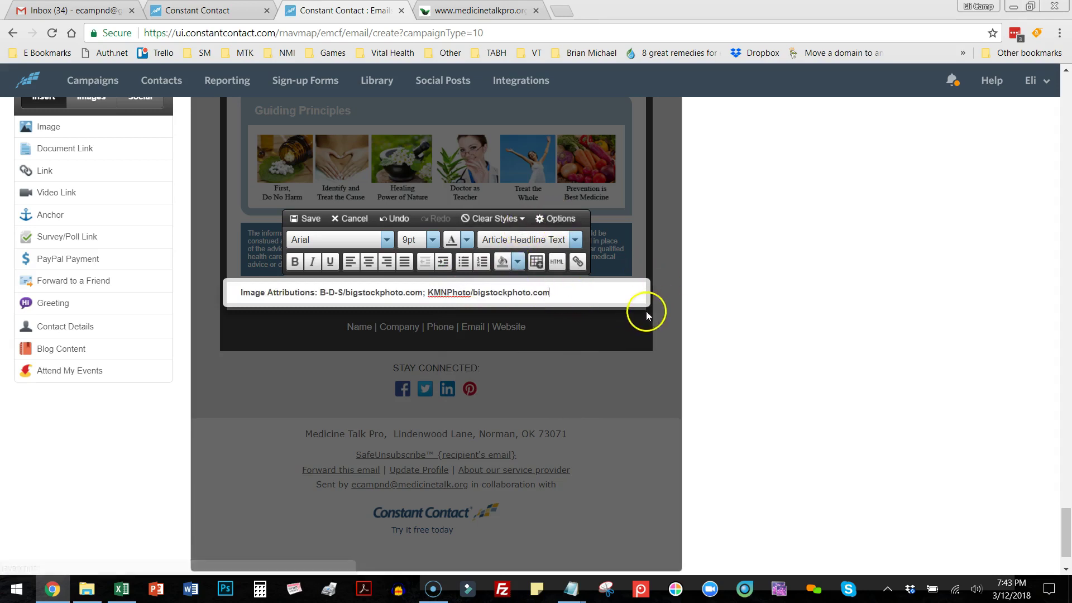
click(296, 218)
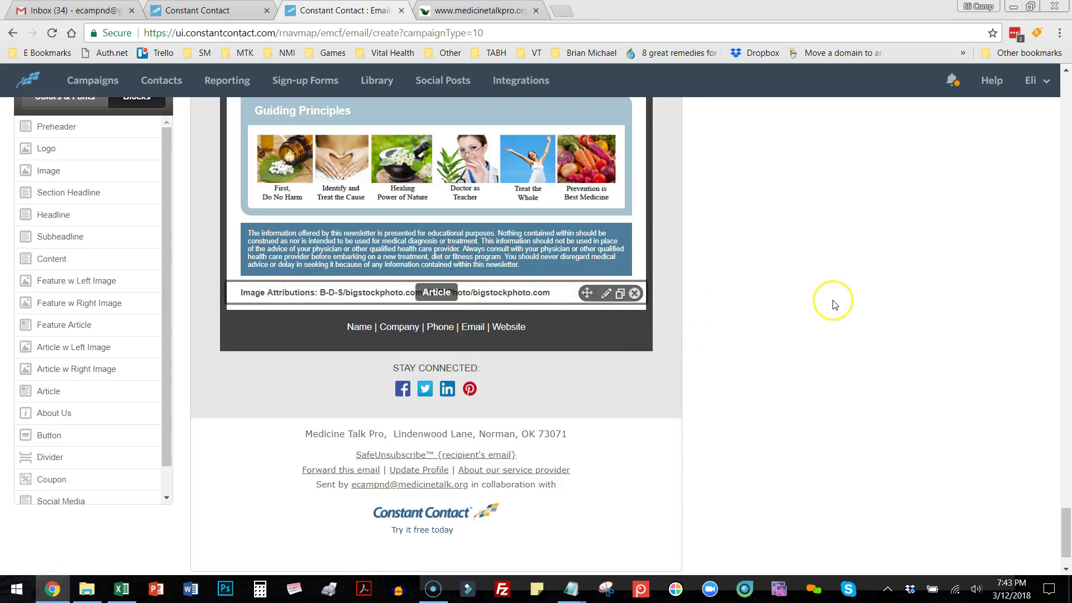
Scroll back up to the top of the Jan News 2018 email in the editor.
scroll(833, 304, up, 2)
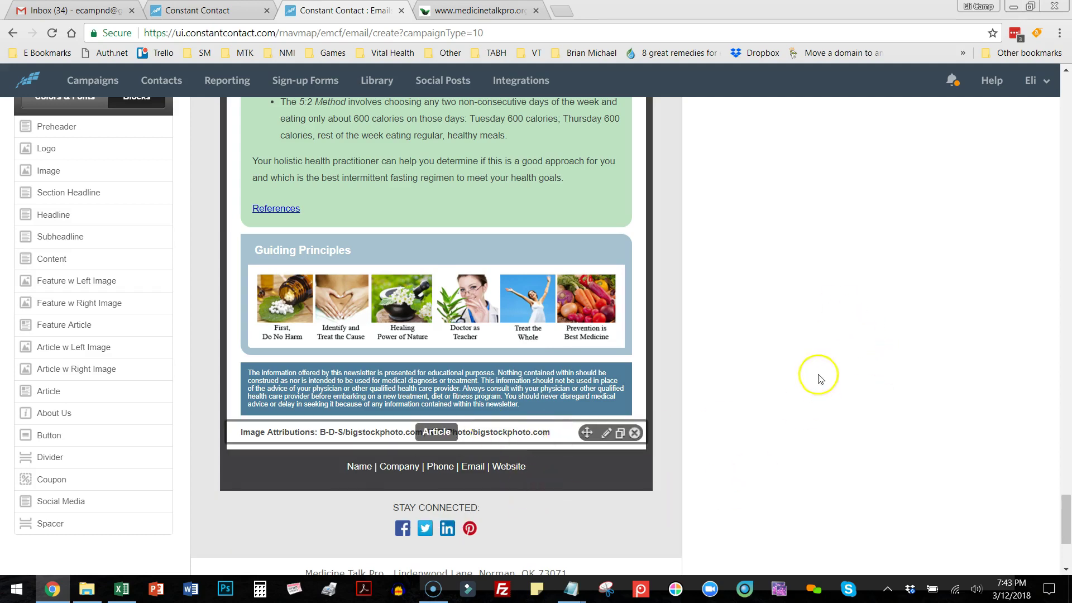
scroll(792, 363, up, 1)
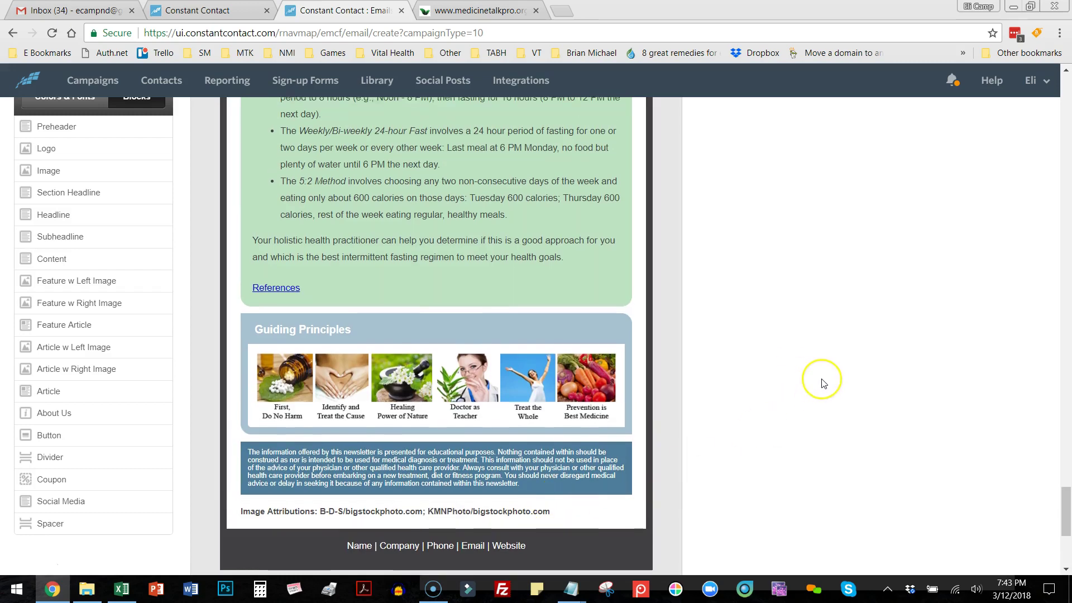
scroll(821, 378, up, 10)
scroll(823, 383, up, 3)
drag(1065, 431, 1046, 134)
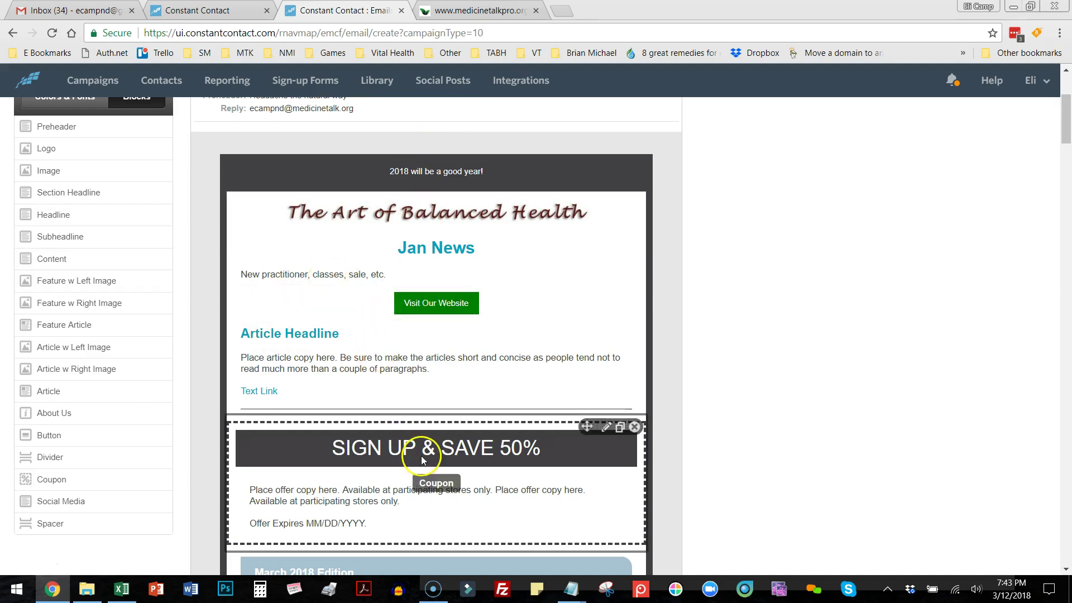
scroll(981, 302, up, 1)
scroll(981, 302, up, 3)
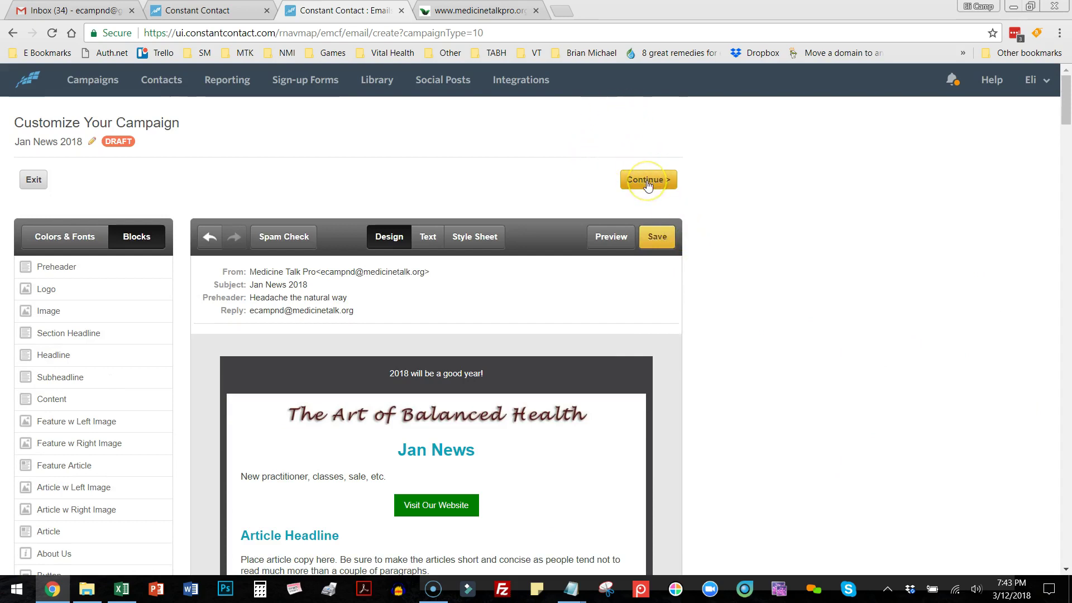
Save the draft, continue to sending, and add the Monthly News 2 list as recipients.
click(657, 236)
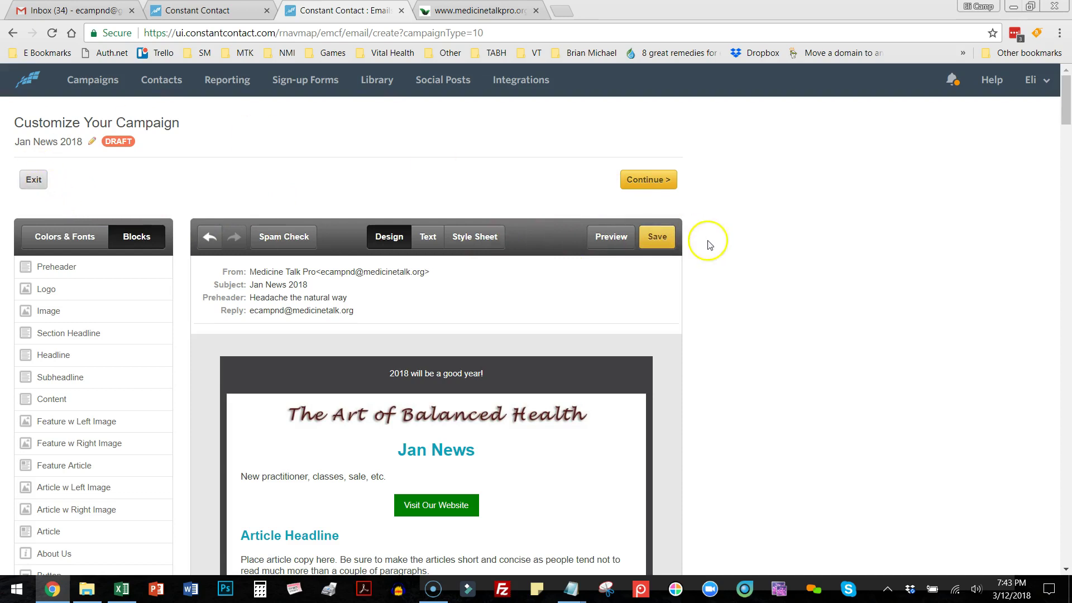
click(648, 184)
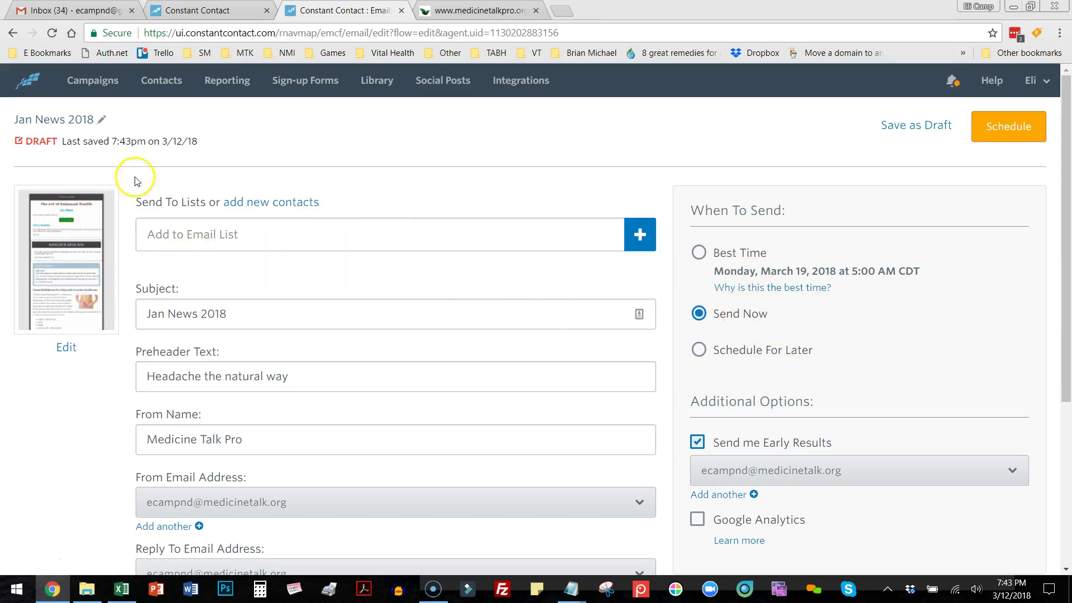
click(639, 235)
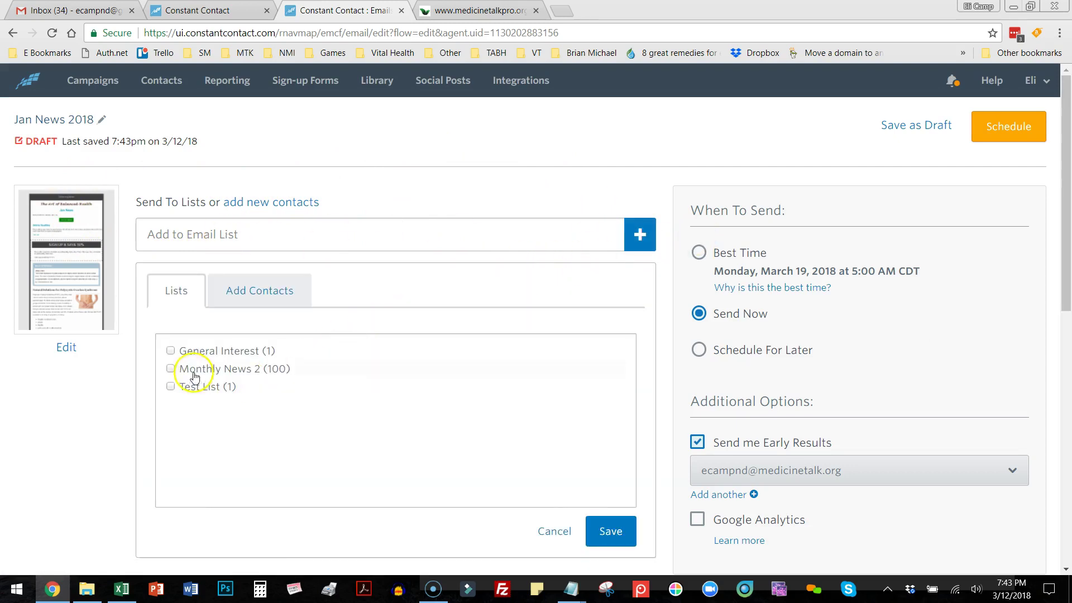
click(173, 370)
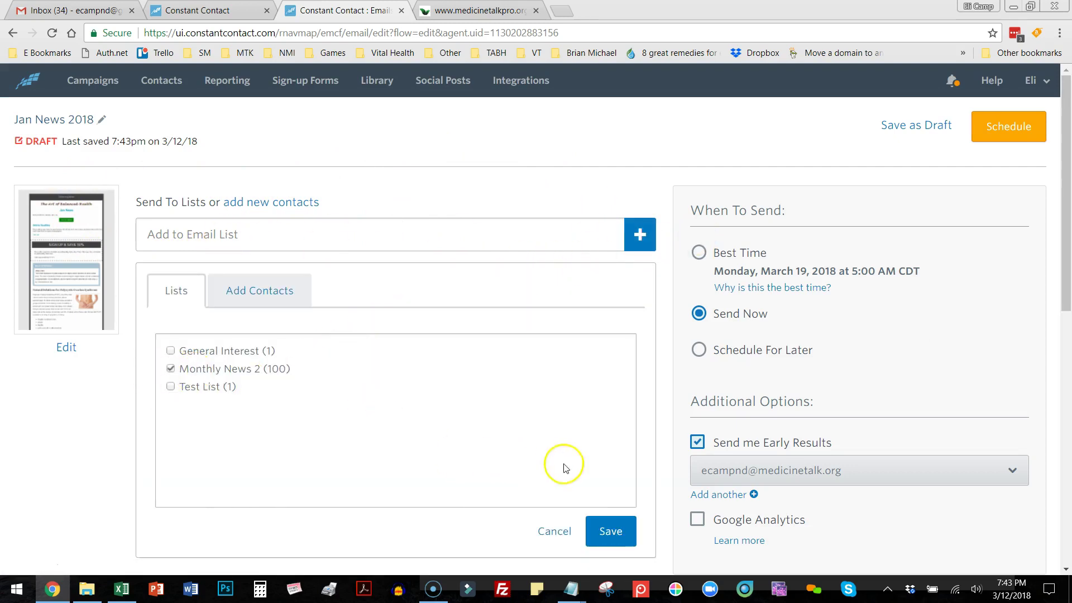
click(613, 533)
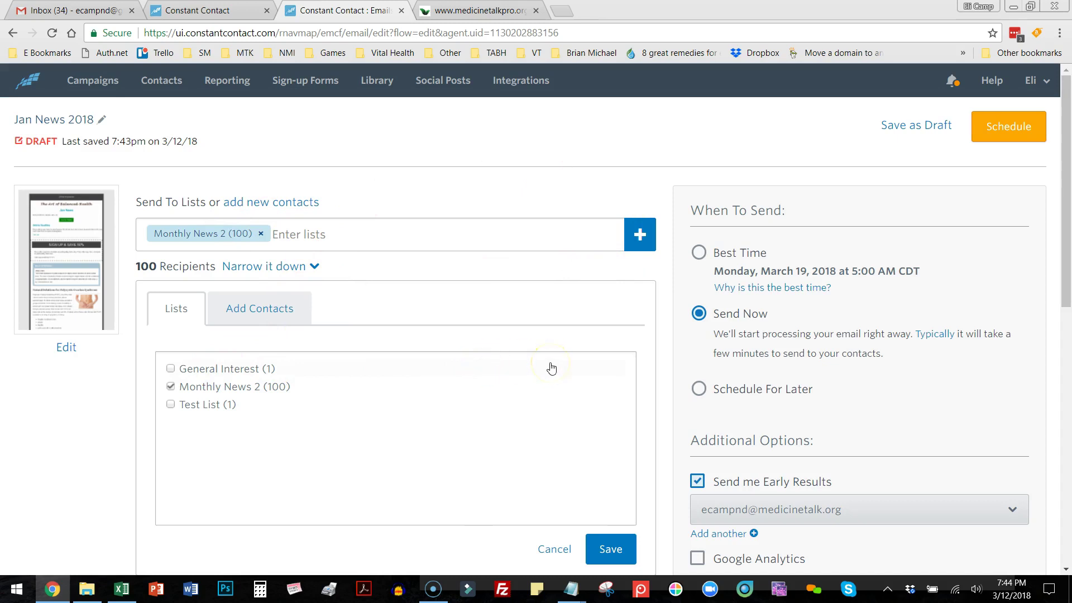
Leave Google Analytics tracking off and schedule the campaign.
scroll(551, 368, down, 9)
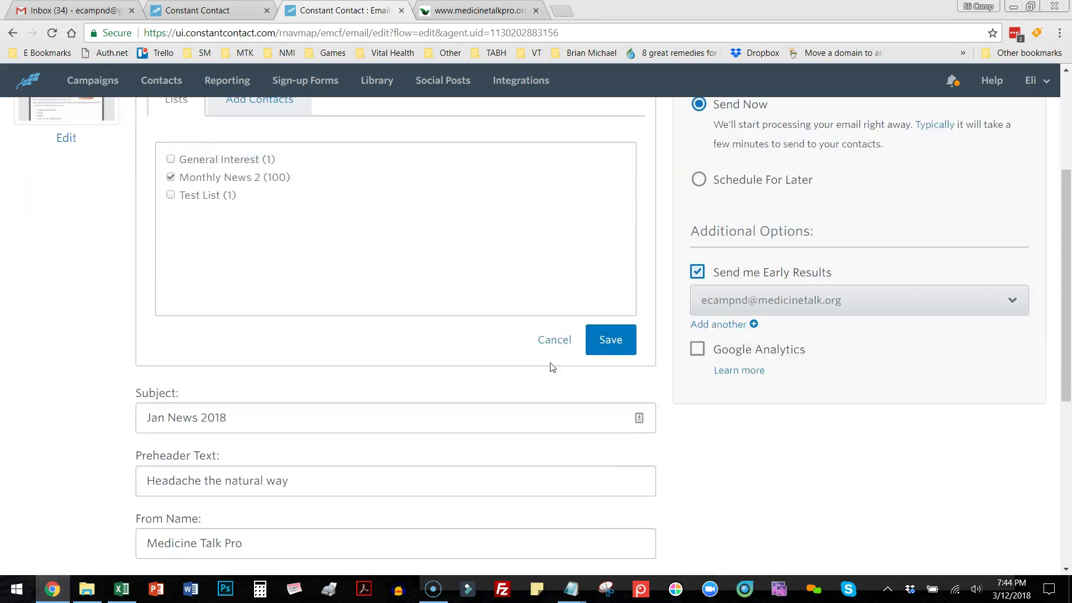
scroll(551, 368, down, 3)
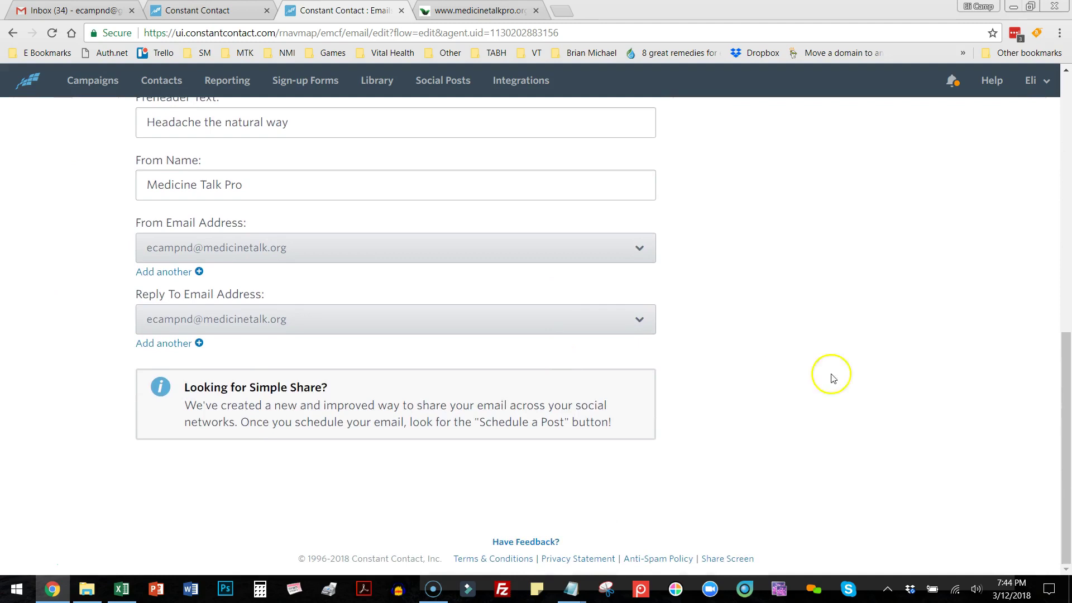
scroll(830, 374, up, 10)
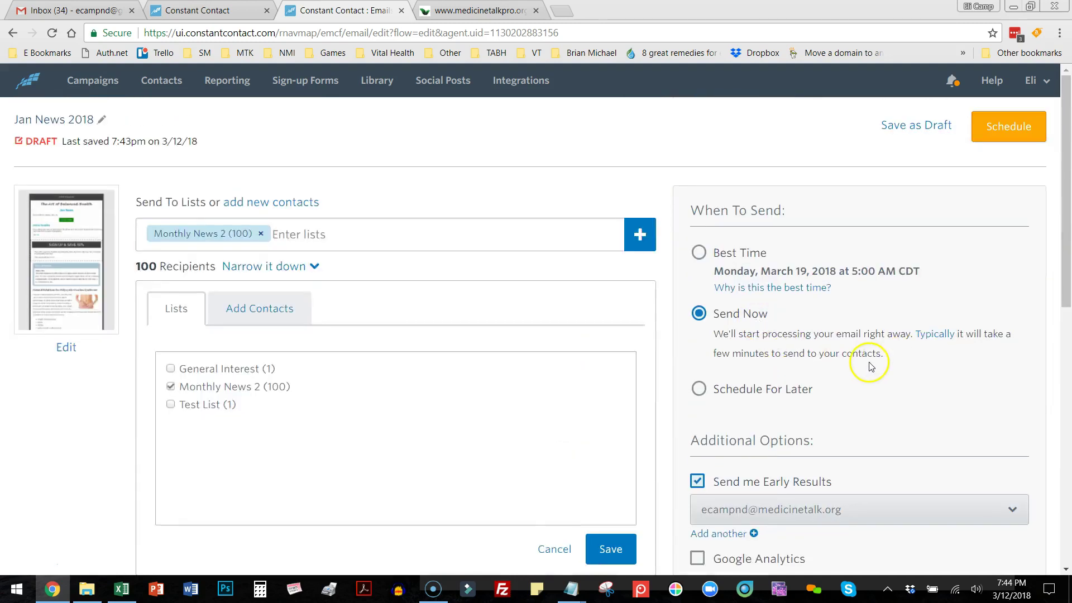
scroll(869, 363, down, 3)
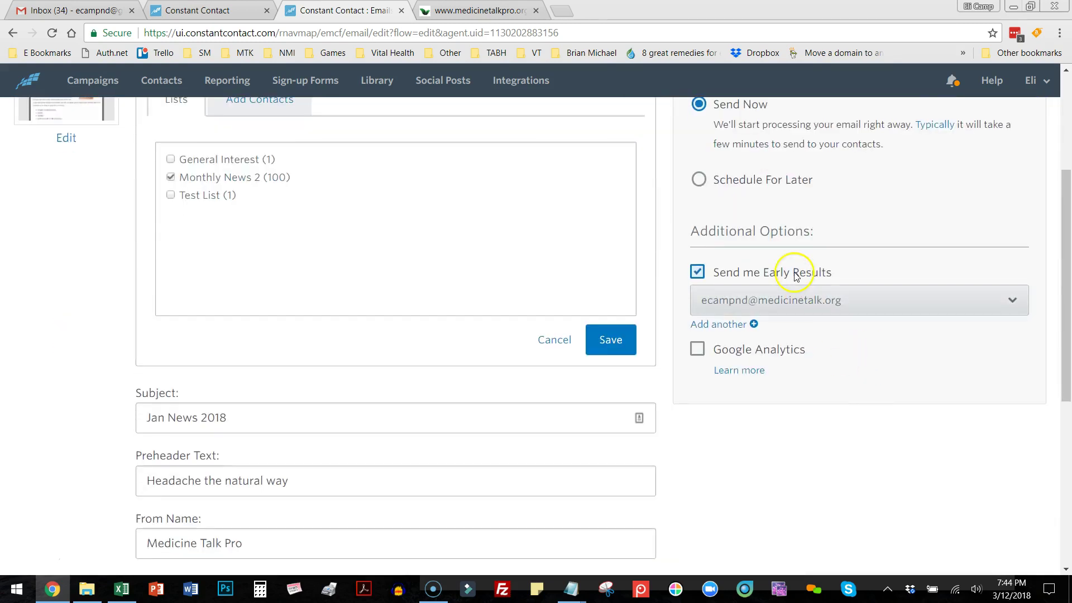
scroll(977, 345, up, 3)
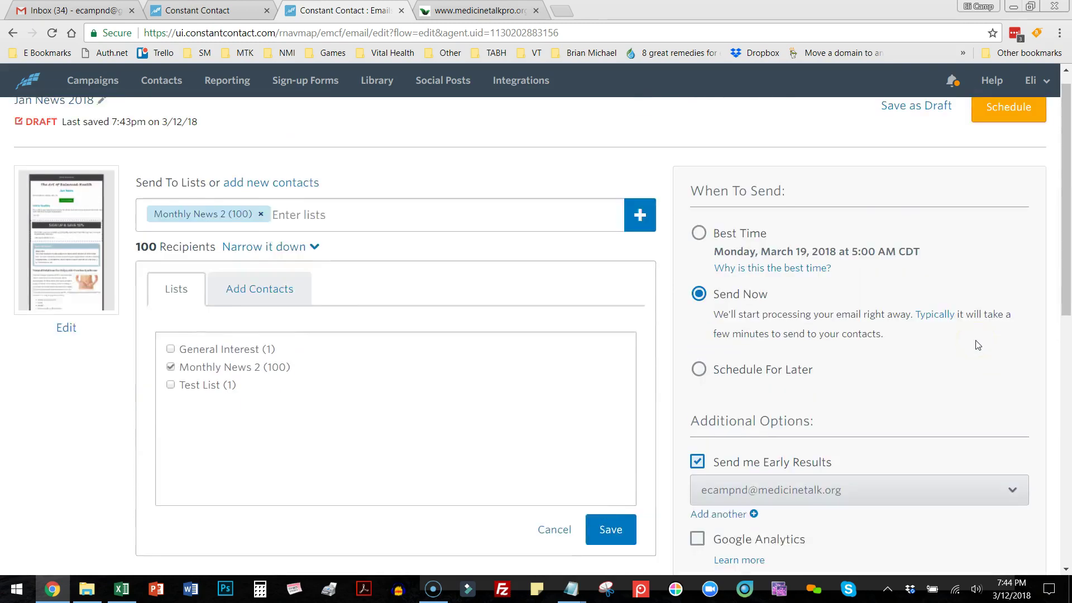
scroll(900, 473, down, 2)
scroll(900, 466, up, 2)
scroll(880, 537, down, 1)
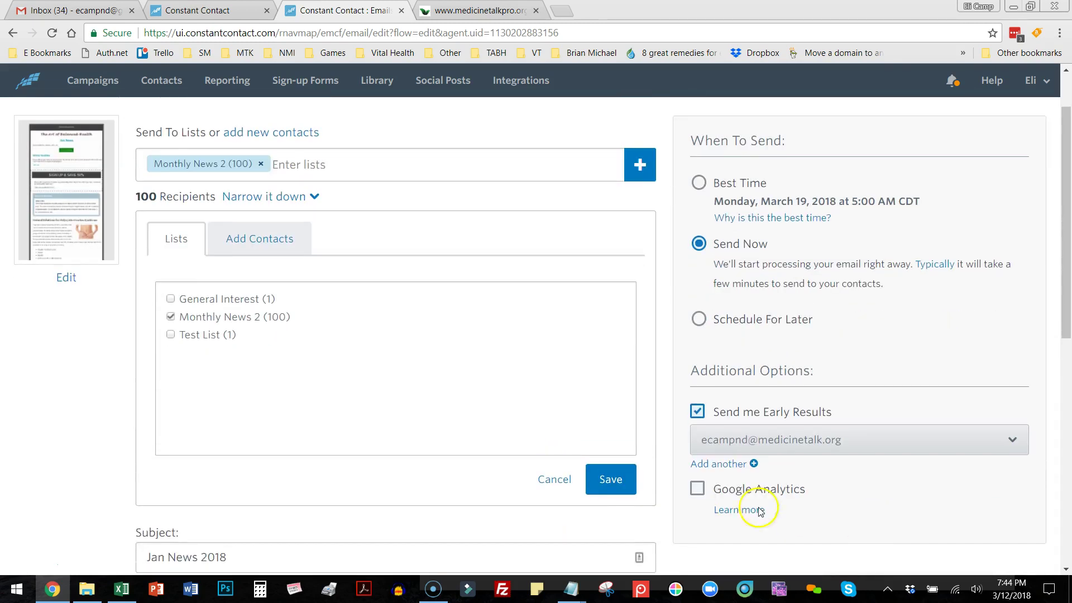
click(697, 489)
scroll(882, 499, down, 2)
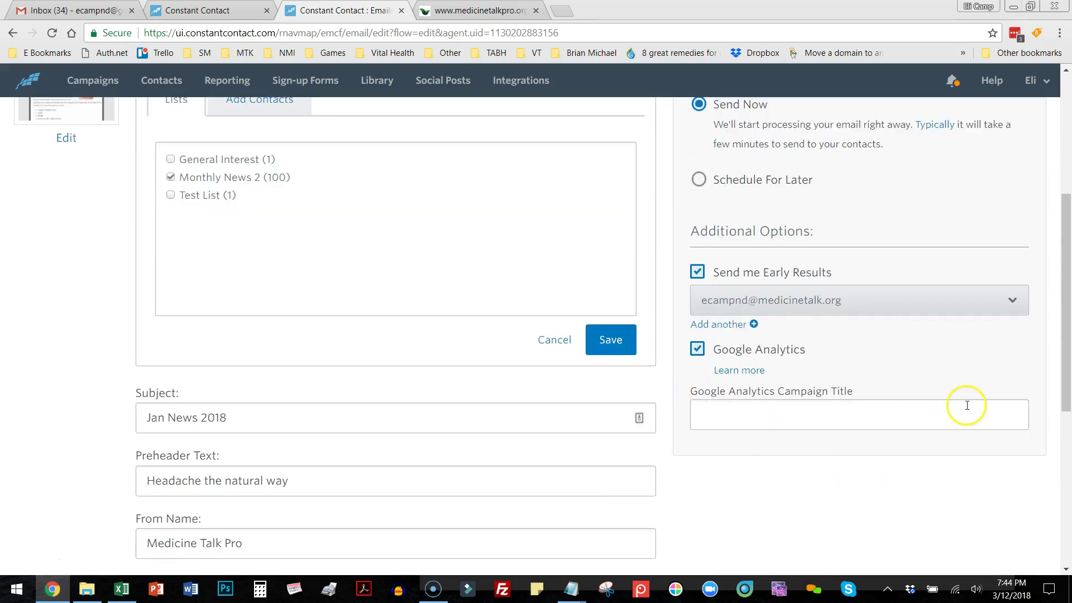
click(697, 349)
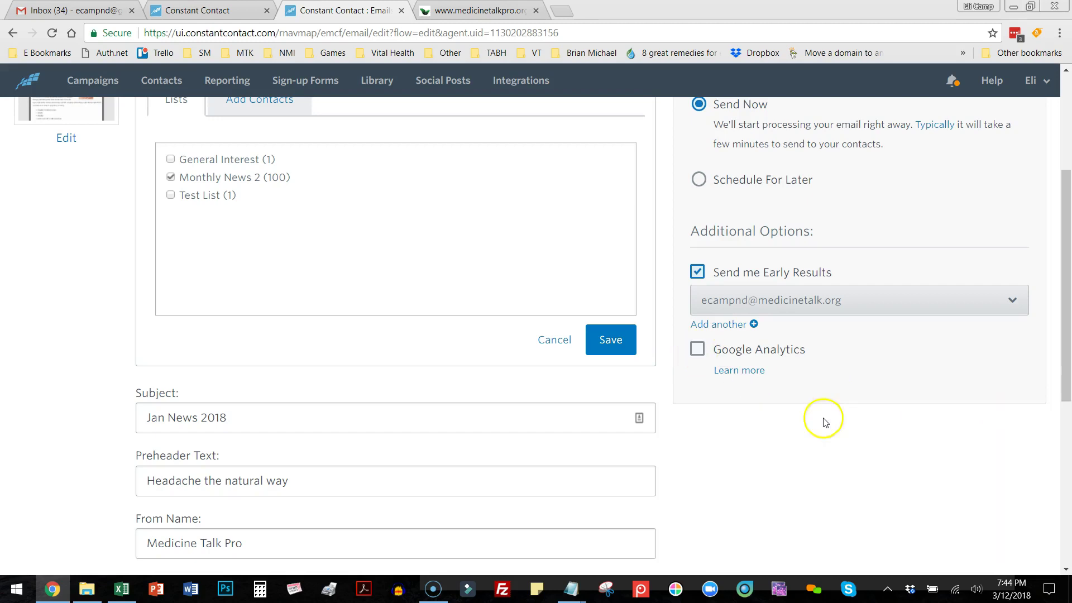
scroll(892, 326, up, 3)
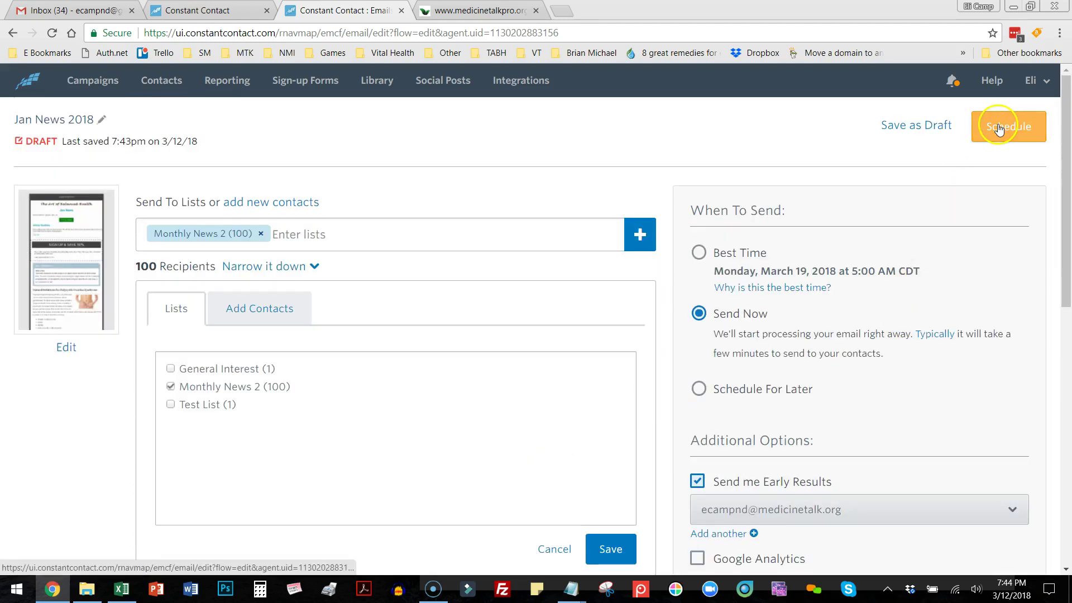
click(999, 127)
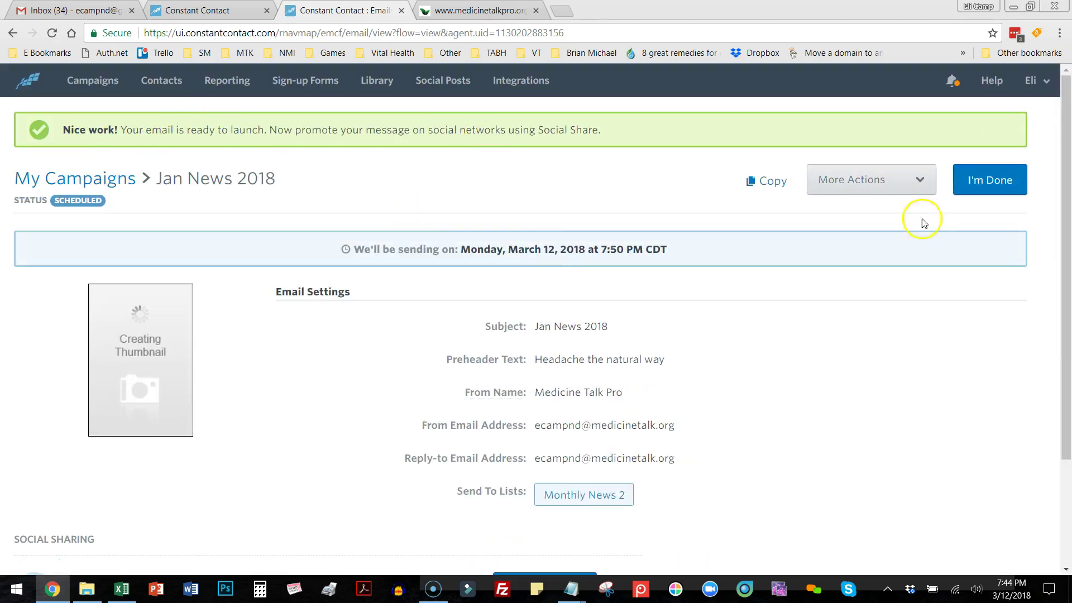
Finish the scheduled Jan News 2018 campaign and duplicate it as a new draft.
click(993, 181)
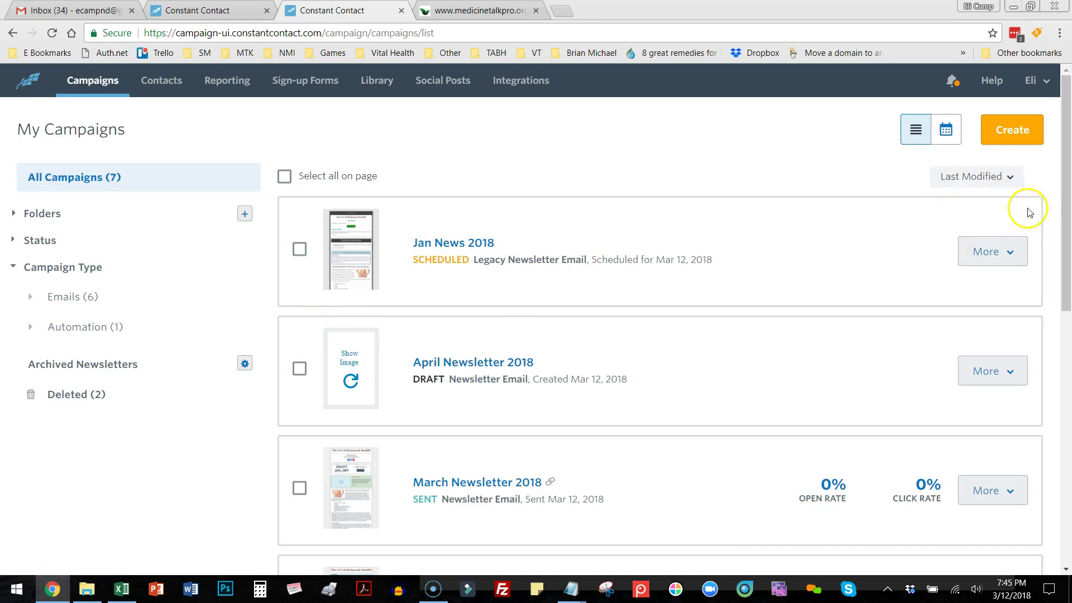
click(1014, 254)
click(697, 144)
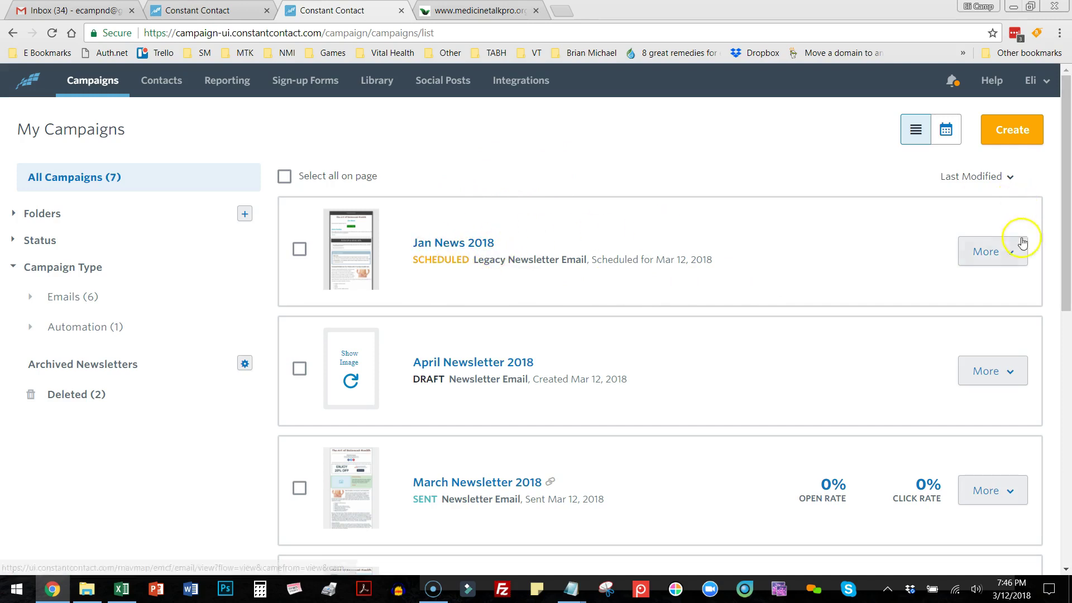
click(1013, 255)
click(934, 289)
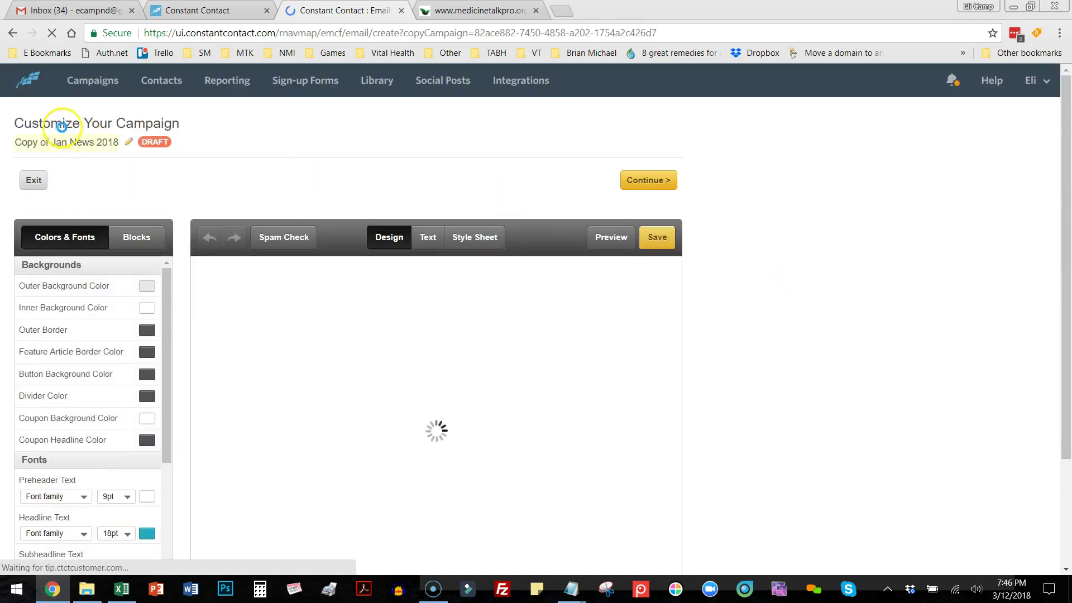
Rename 'Copy of Jan News 2018' to 'June News 2018'.
click(89, 143)
drag(53, 143, 5, 145)
key(BackSpace)
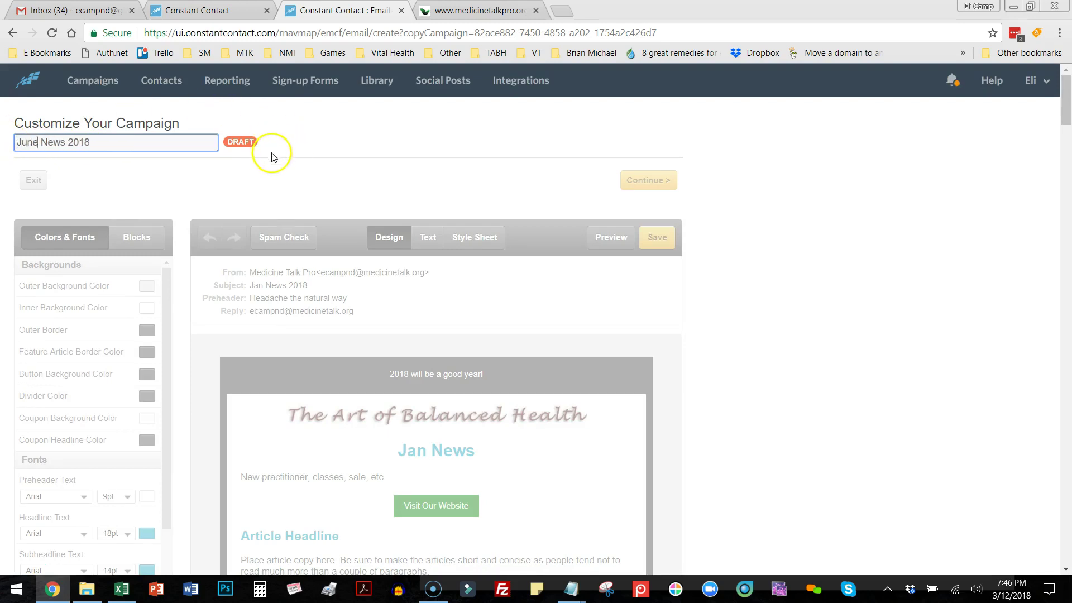
click(301, 160)
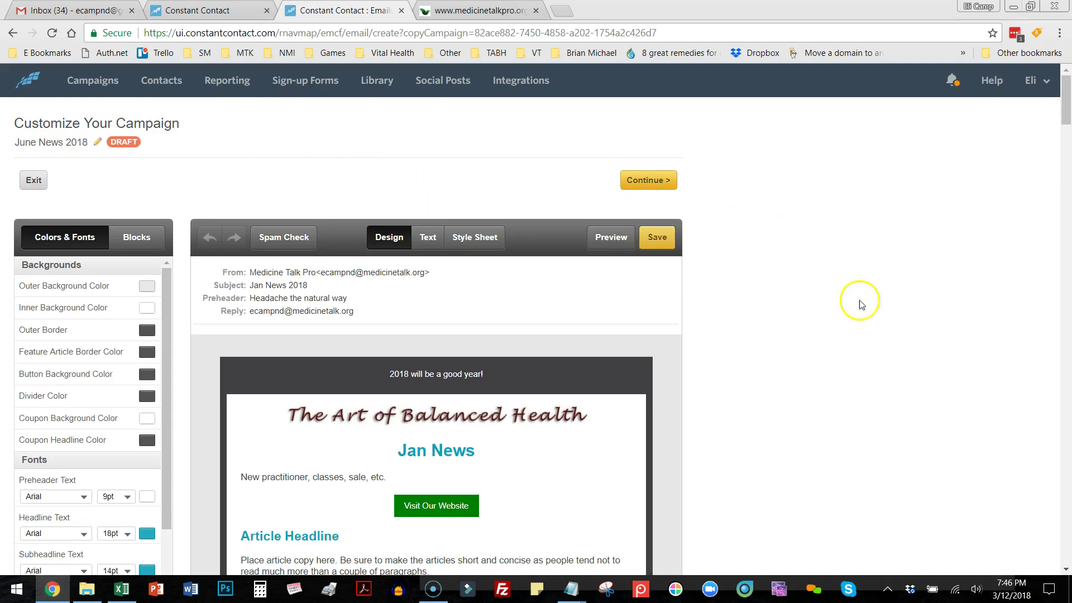
Scroll through the copy to check its logo, headline, button, PCOS feature and smoothie recipe.
scroll(864, 311, down, 1)
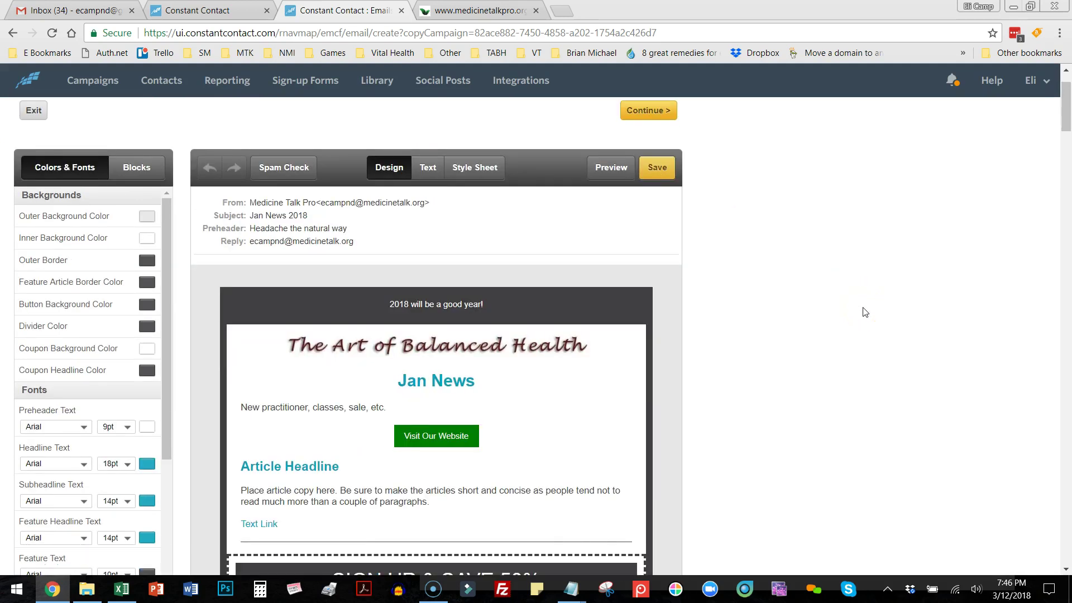
scroll(544, 391, down, 18)
scroll(548, 388, down, 8)
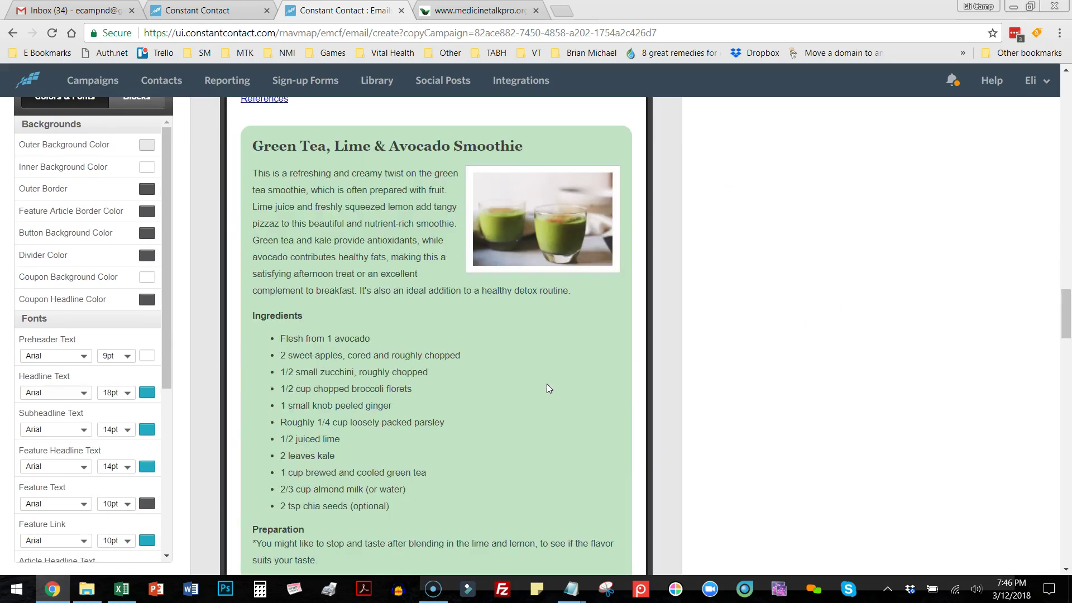
scroll(547, 389, up, 7)
scroll(1066, 245, up, 1)
drag(1066, 246, 1064, 103)
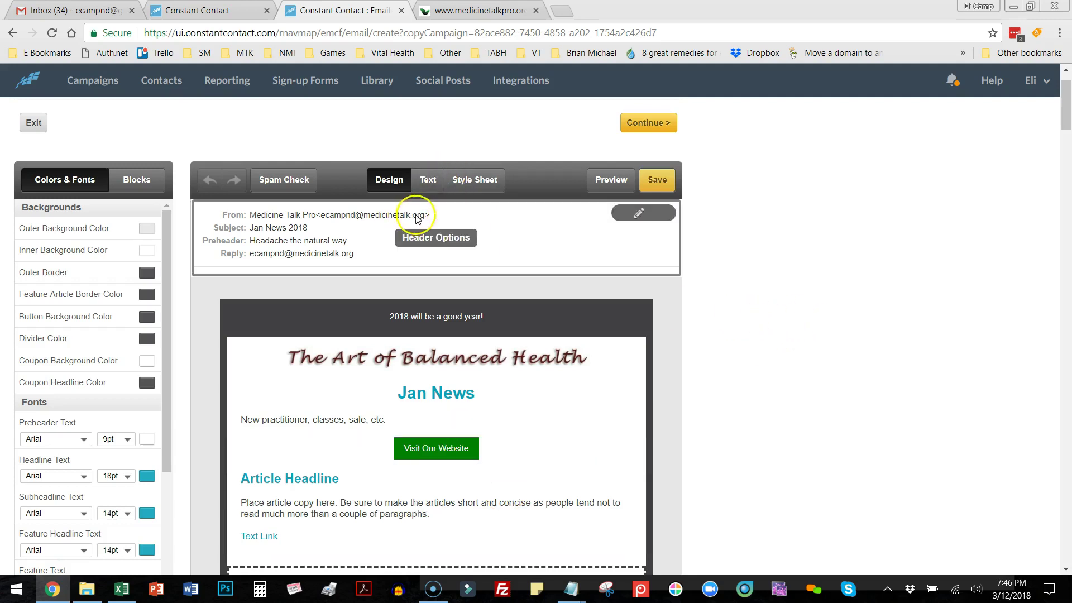
In Header Options, change the subject line from Jan News 2018 to June News 2018.
click(511, 229)
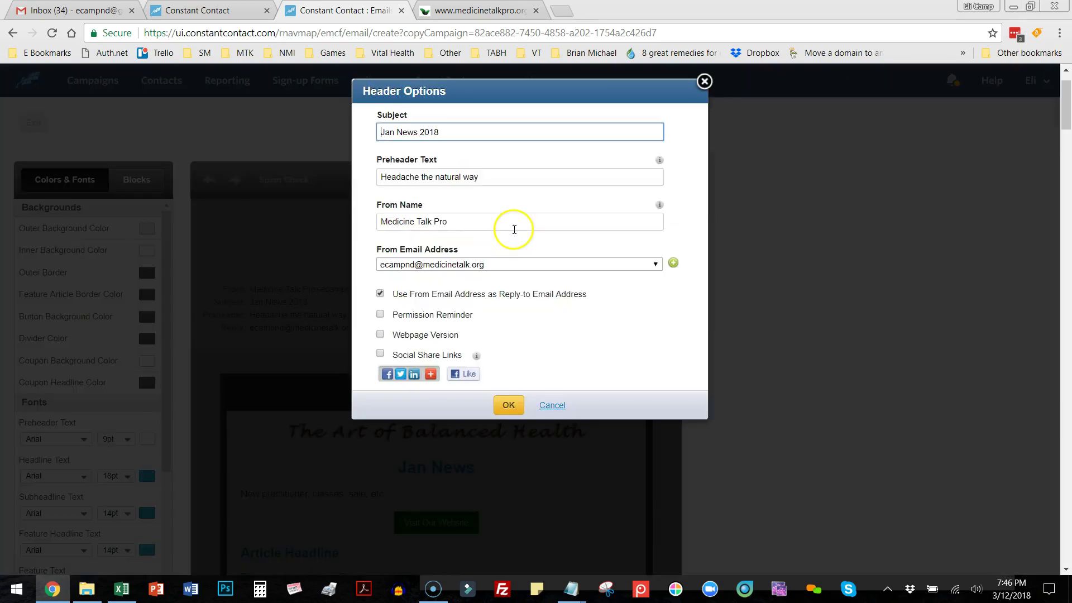
click(395, 132)
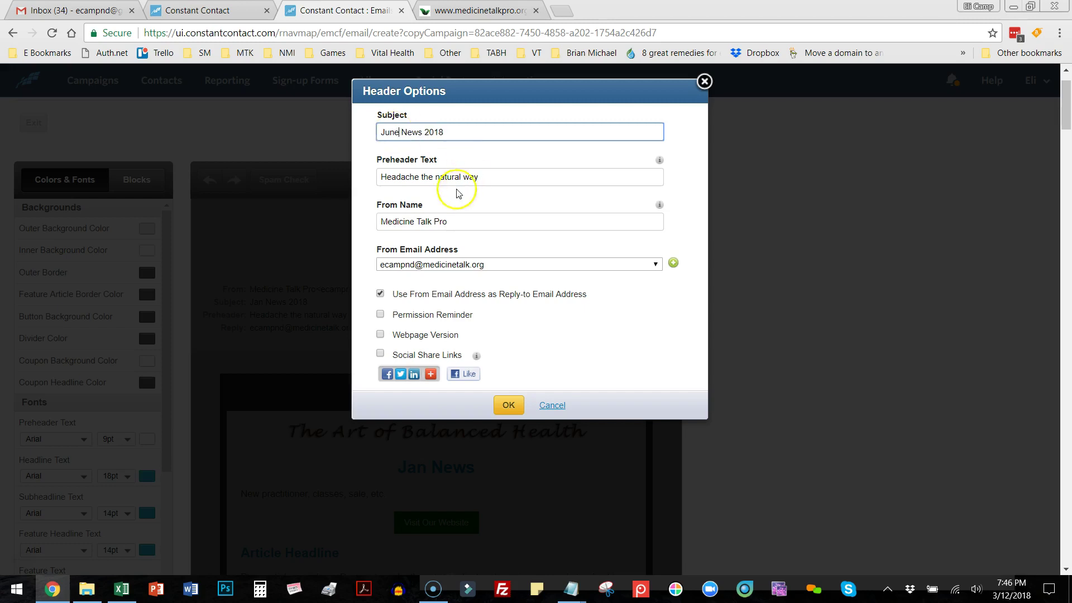
drag(491, 177, 363, 175)
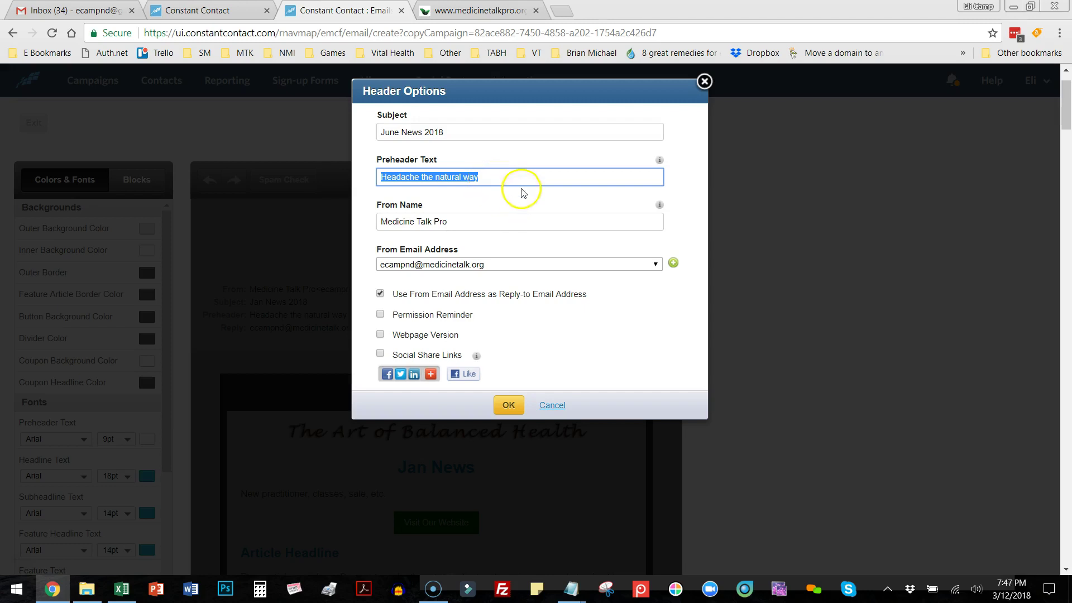
click(510, 405)
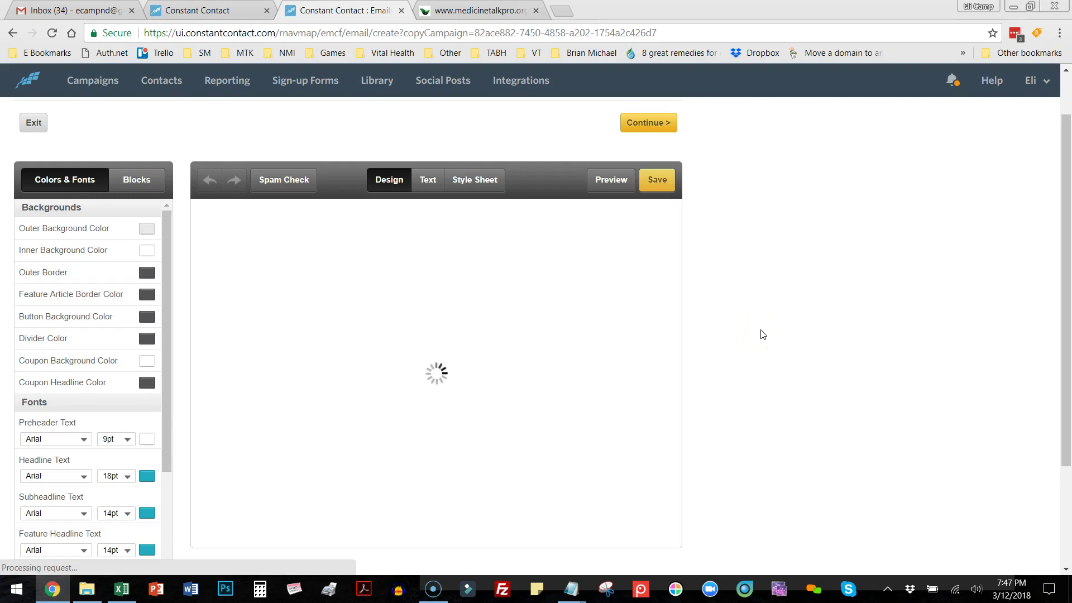
Change the headline 'Jan News' to 'June 2018 News' and save it.
scroll(761, 333, down, 2)
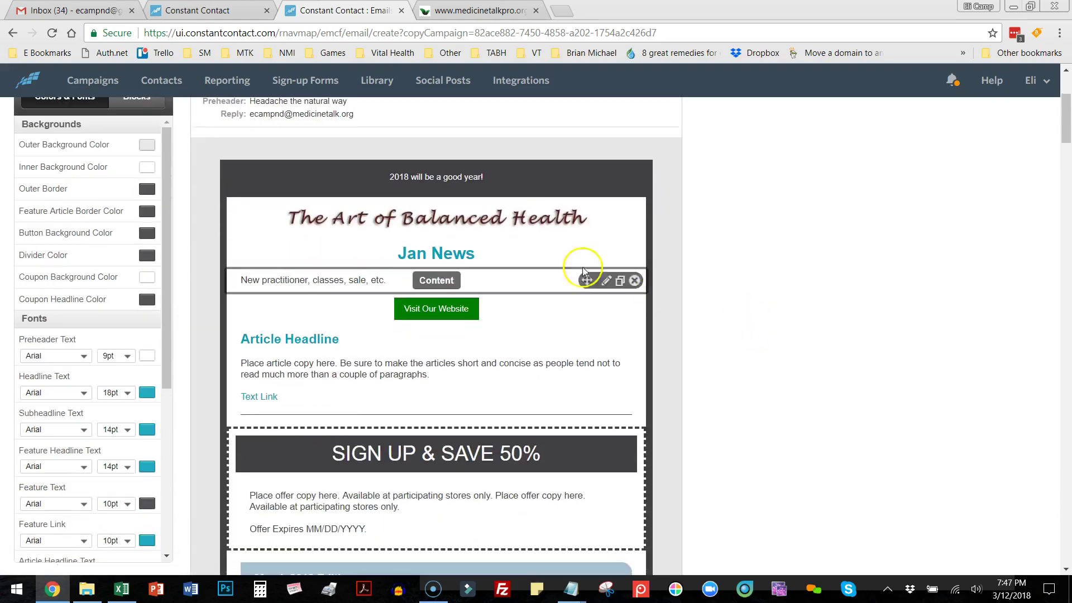
click(475, 259)
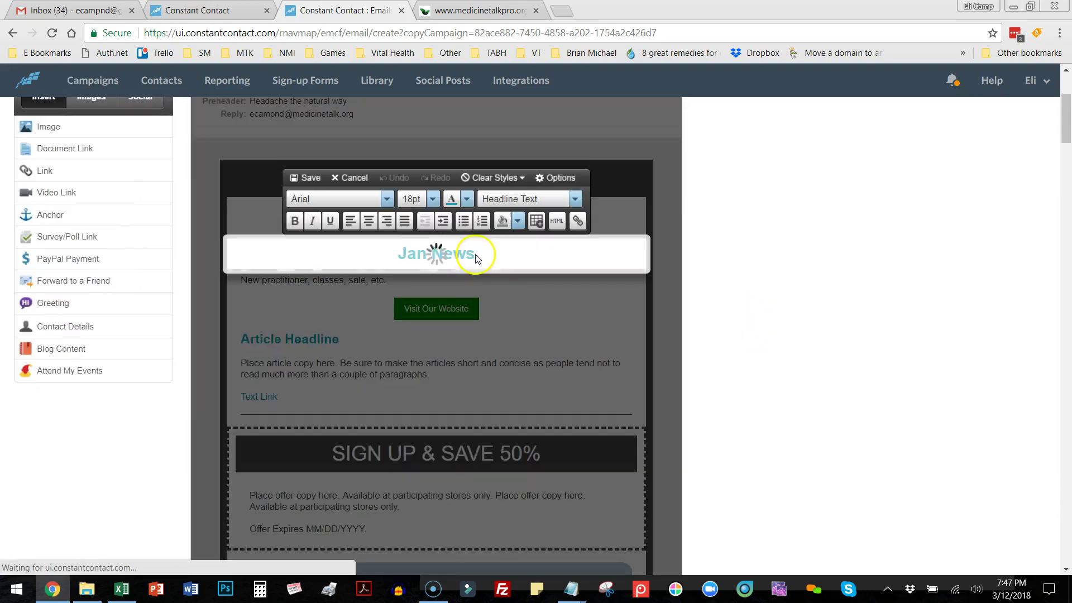
click(426, 255)
key(BackSpace)
key(BackSpace)
text(une 2018)
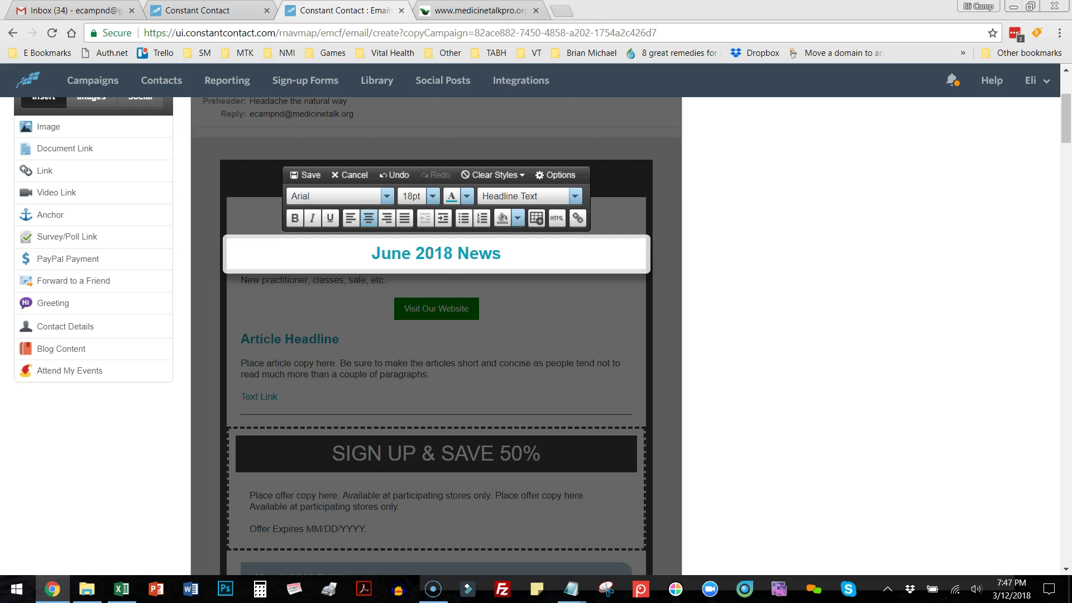
click(307, 175)
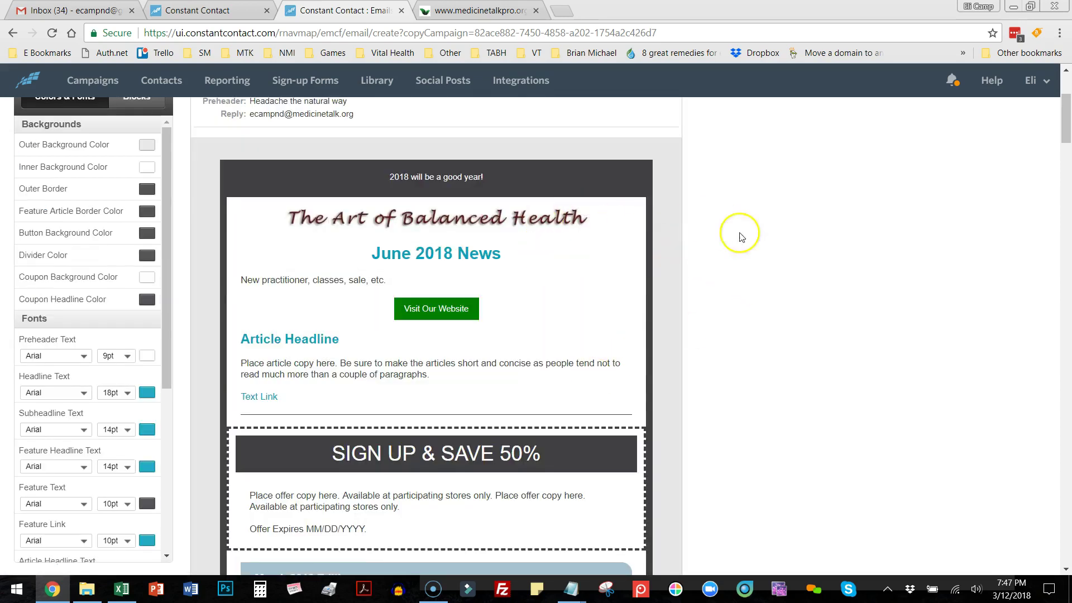
Delete the placeholder Article block above the coupon and scroll further down.
scroll(797, 338, down, 1)
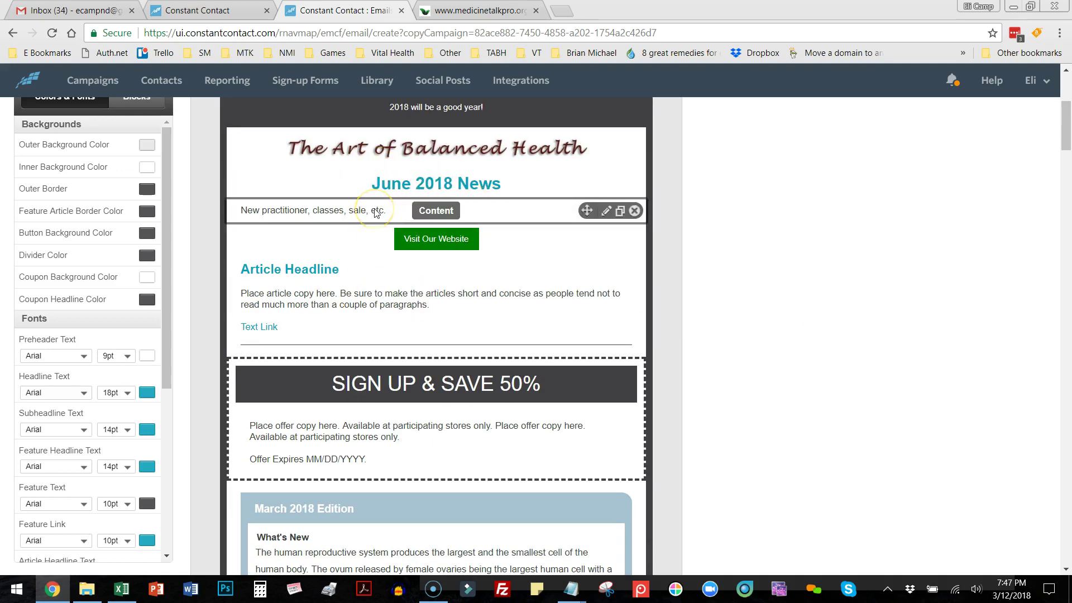
click(436, 239)
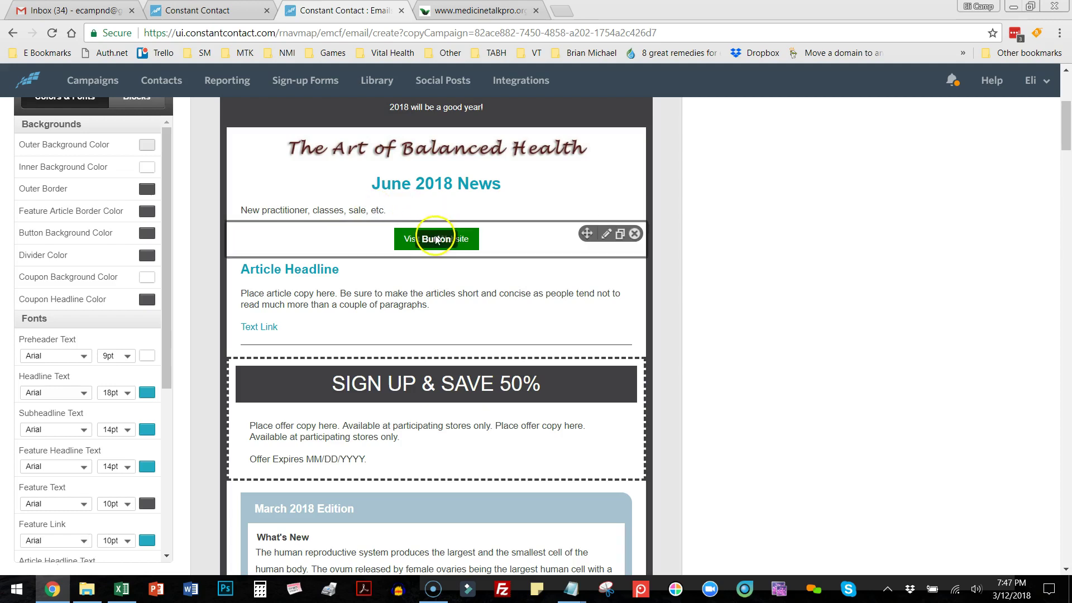
scroll(725, 312, down, 3)
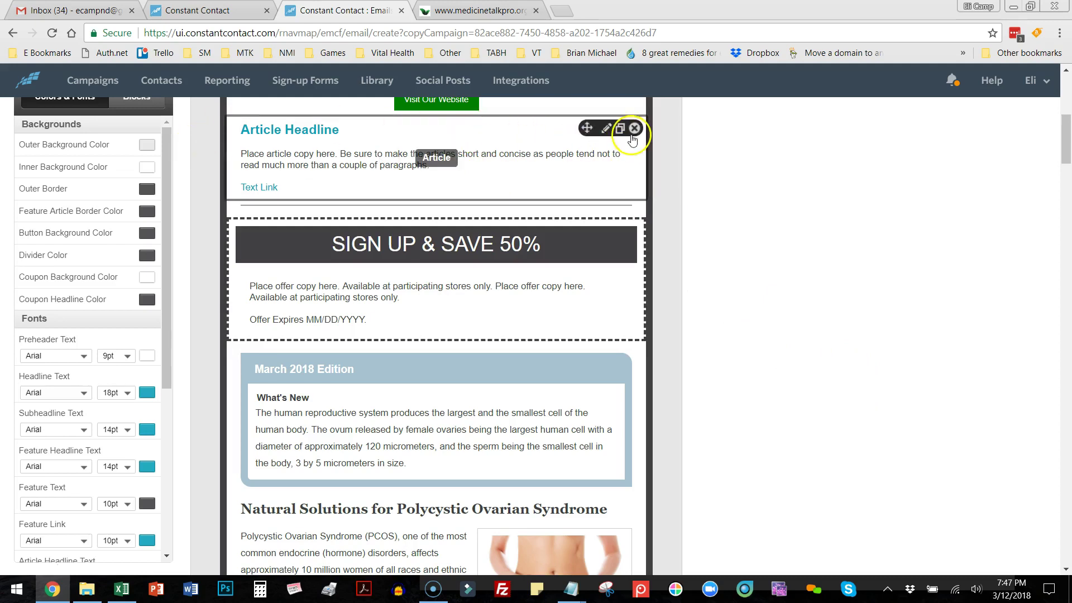
scroll(623, 174, down, 2)
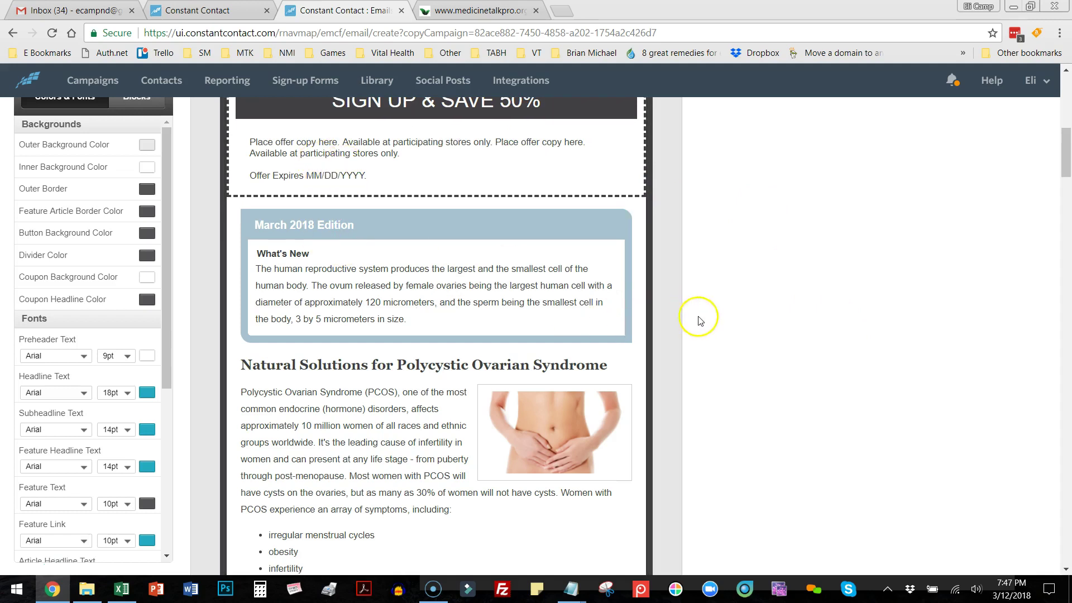
Open the March 2018 article block's HTML source and delete all of it.
click(402, 270)
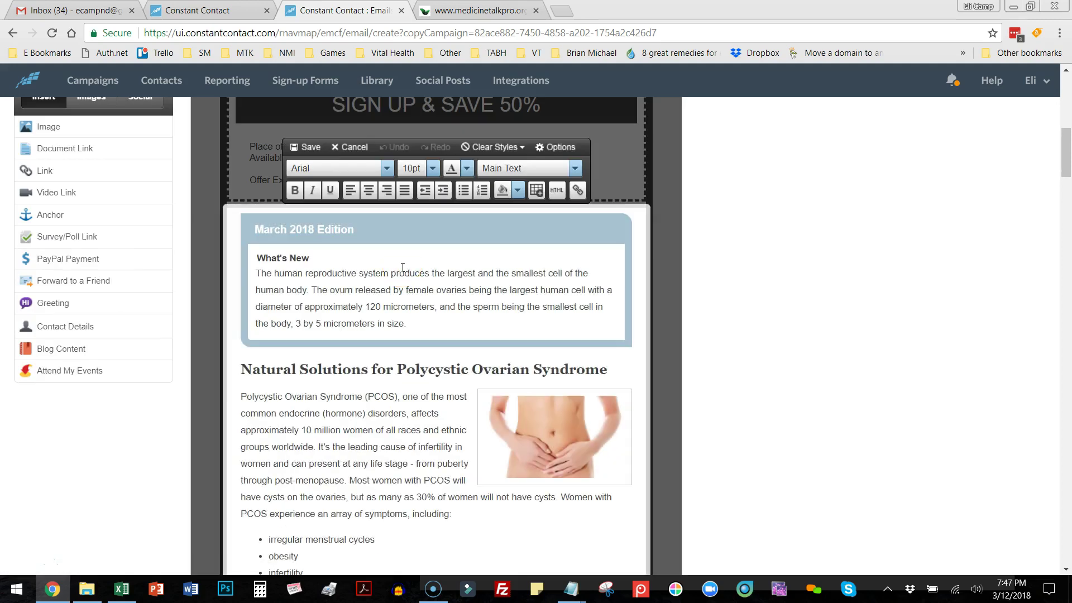
click(557, 189)
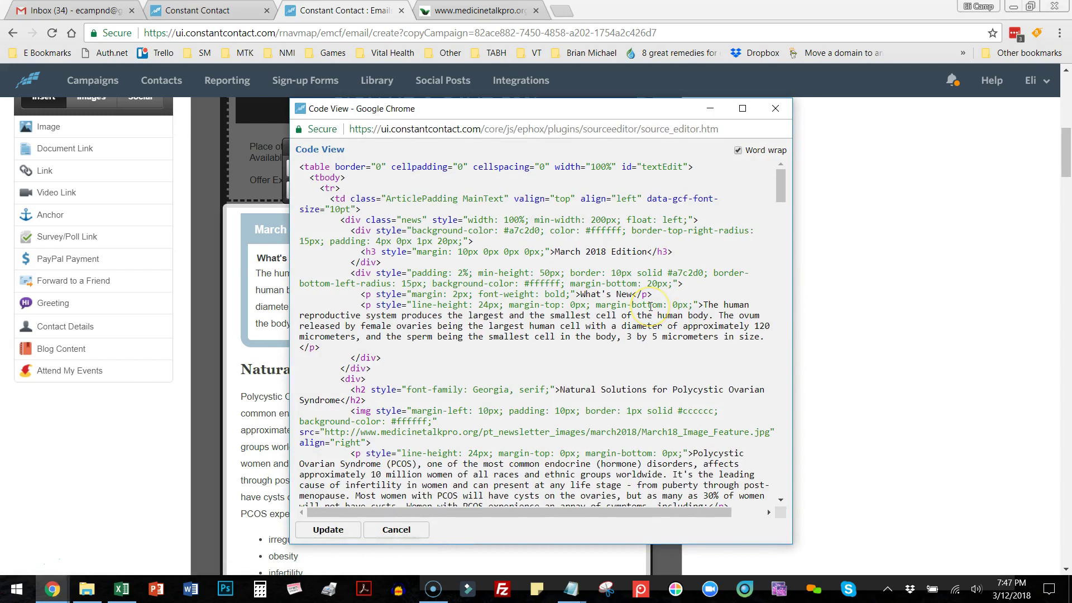
key(ctrl+a)
click(649, 306)
key(ctrl+a)
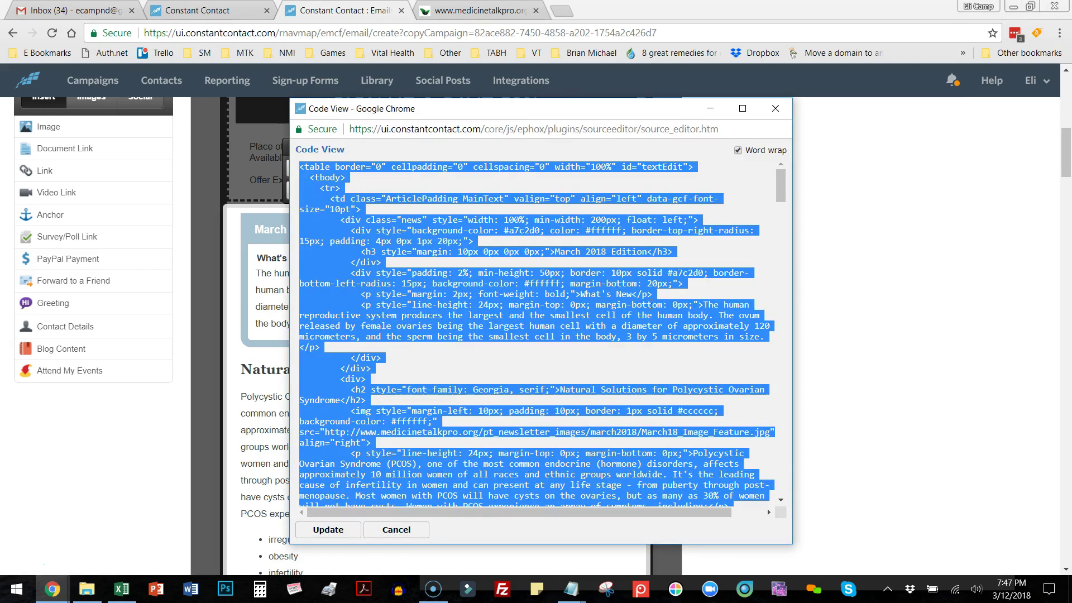
key(Delete)
In File Explorer, go up to the 2018 folder and open 1_January_2018.
click(86, 588)
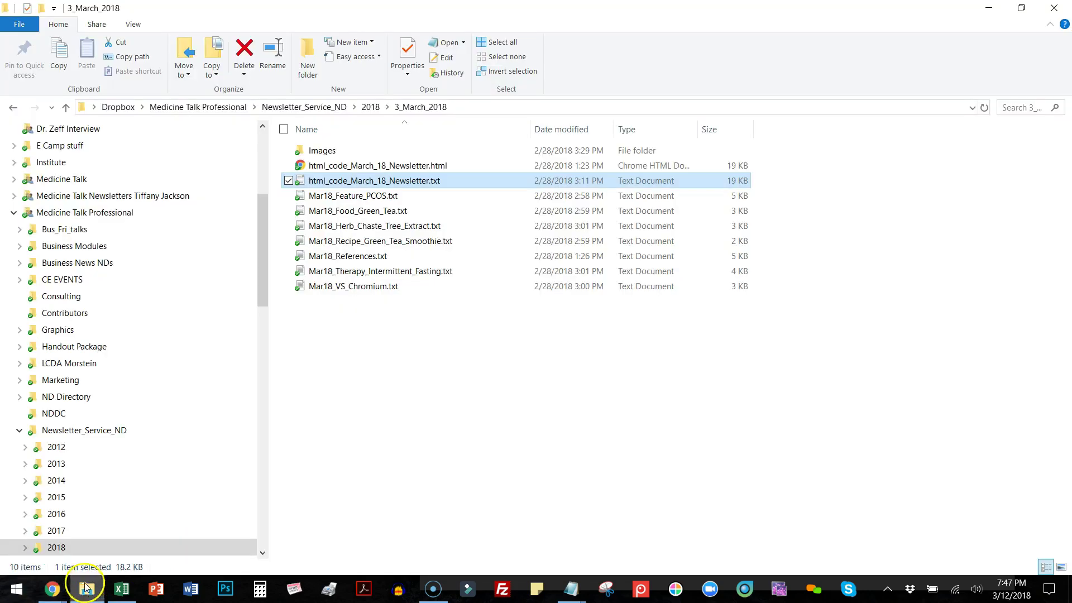
click(369, 108)
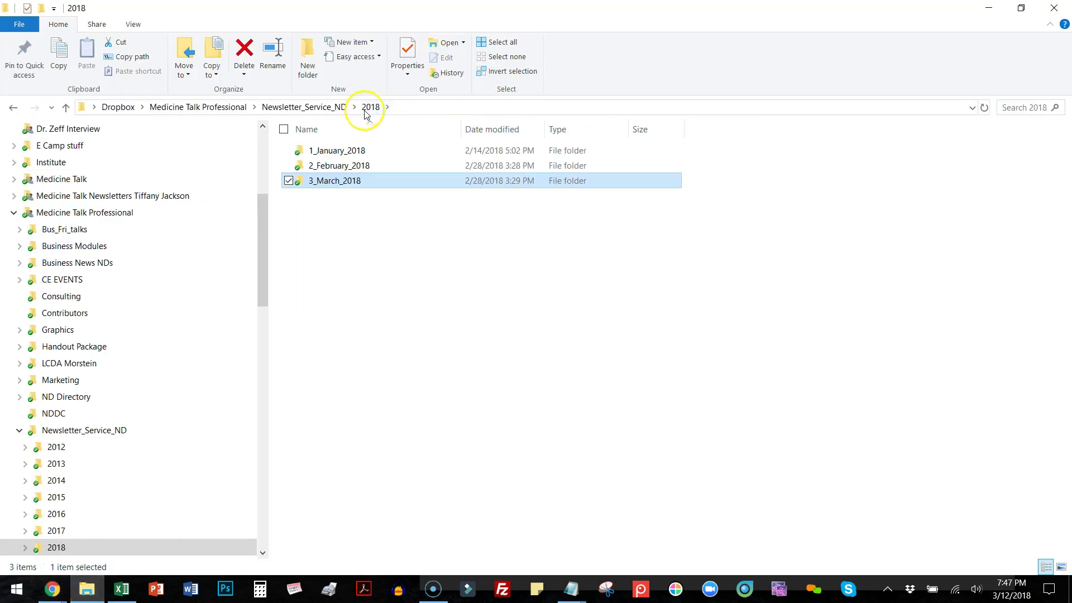
click(328, 153)
click(328, 151)
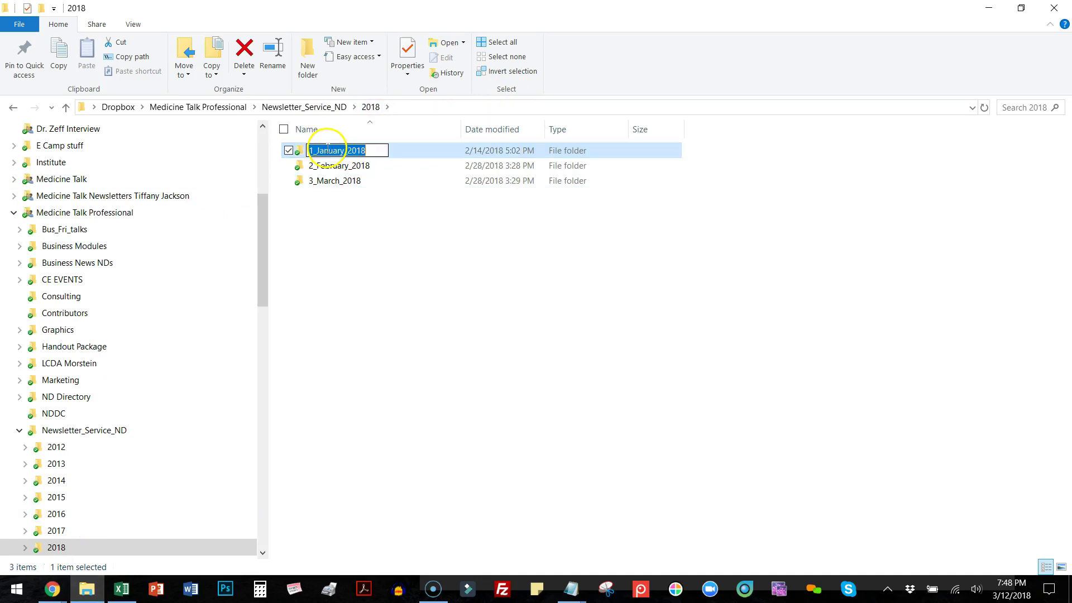
click(325, 199)
double_click(308, 149)
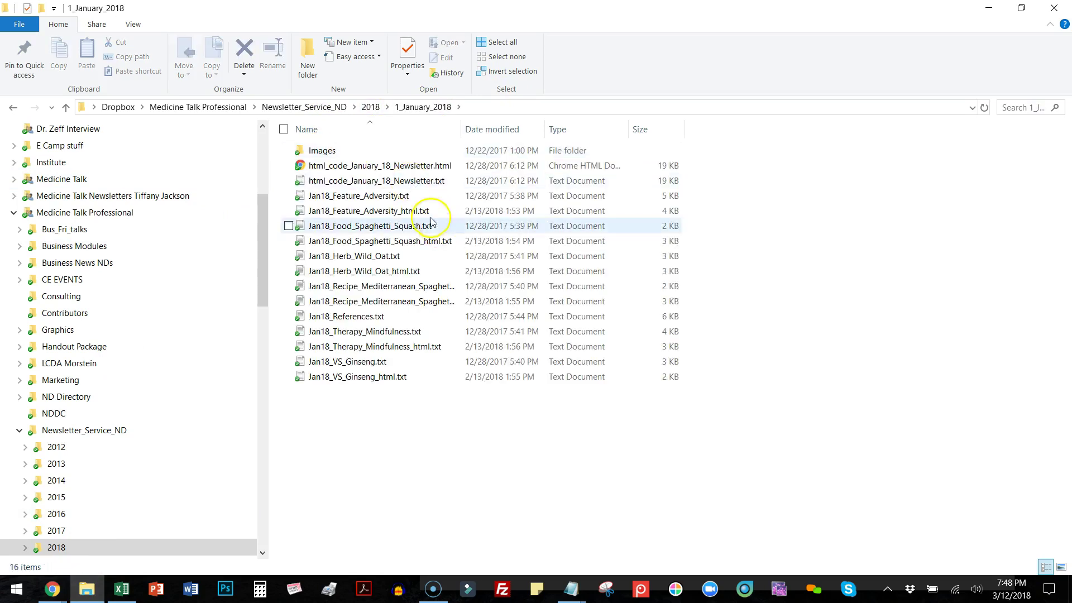
Open html_code_January_18_Newsletter.txt, select all its code, and return to the Constant Contact editor.
double_click(393, 181)
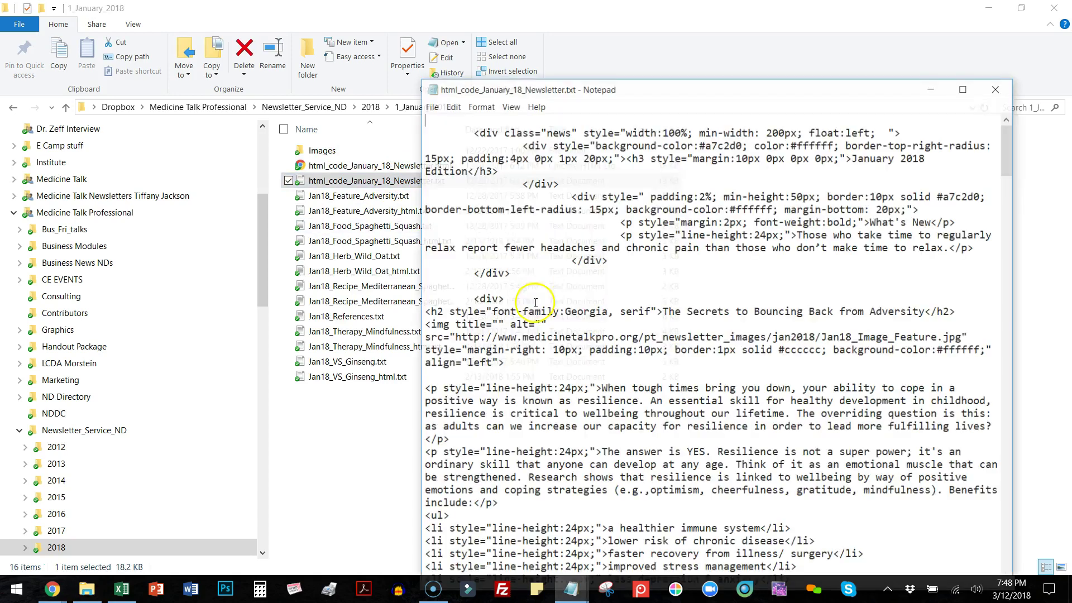
key(ctrl+a)
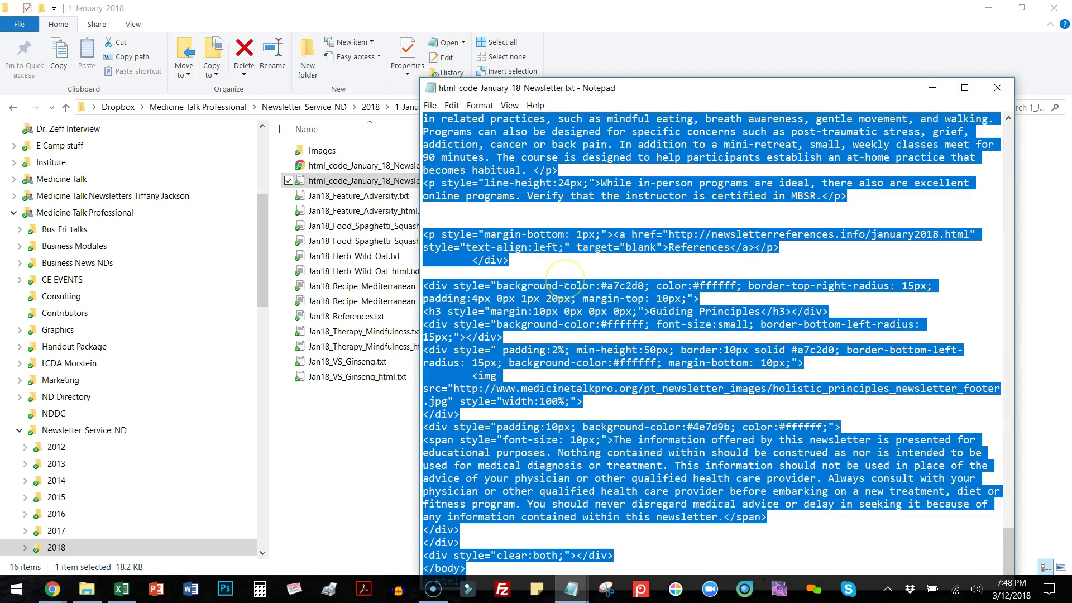
click(52, 591)
click(123, 557)
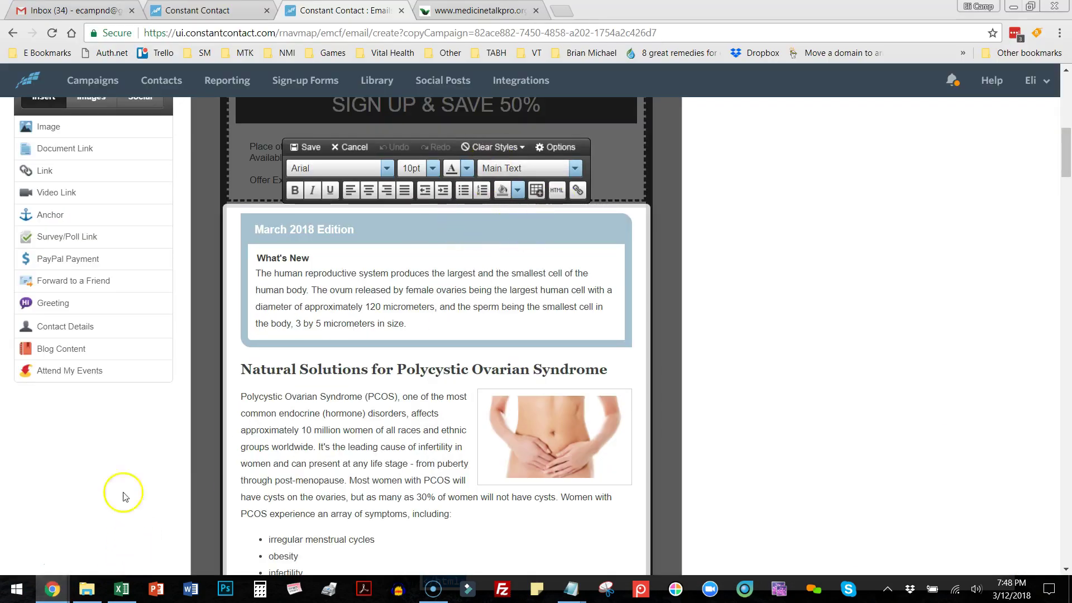
Paste the January code into the article HTML, delete the closing </body></html> tags, and update.
mouse_move(52, 587)
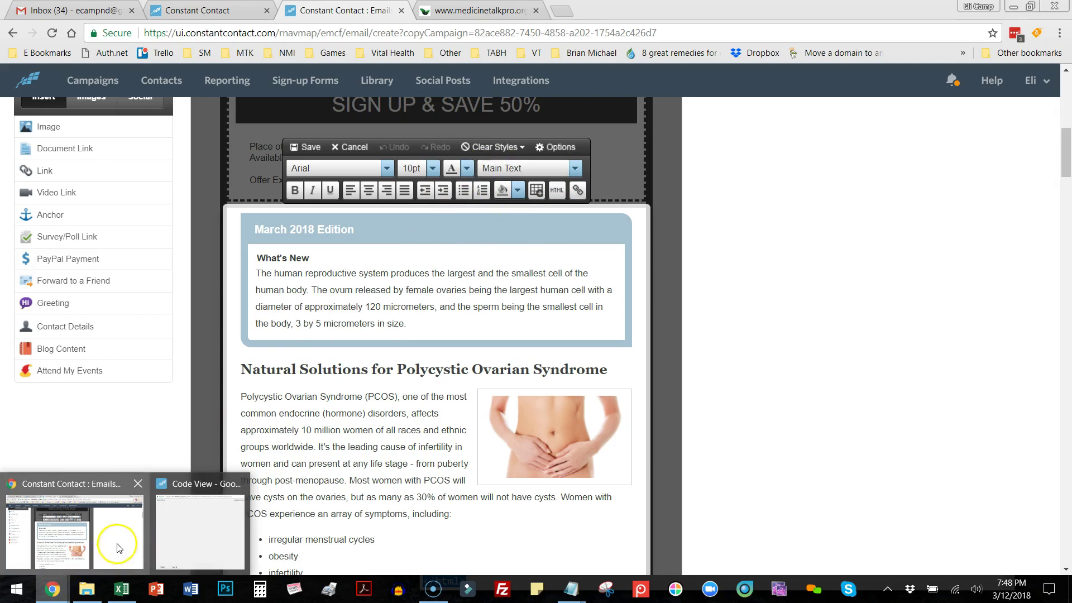
click(210, 532)
key(ctrl+v)
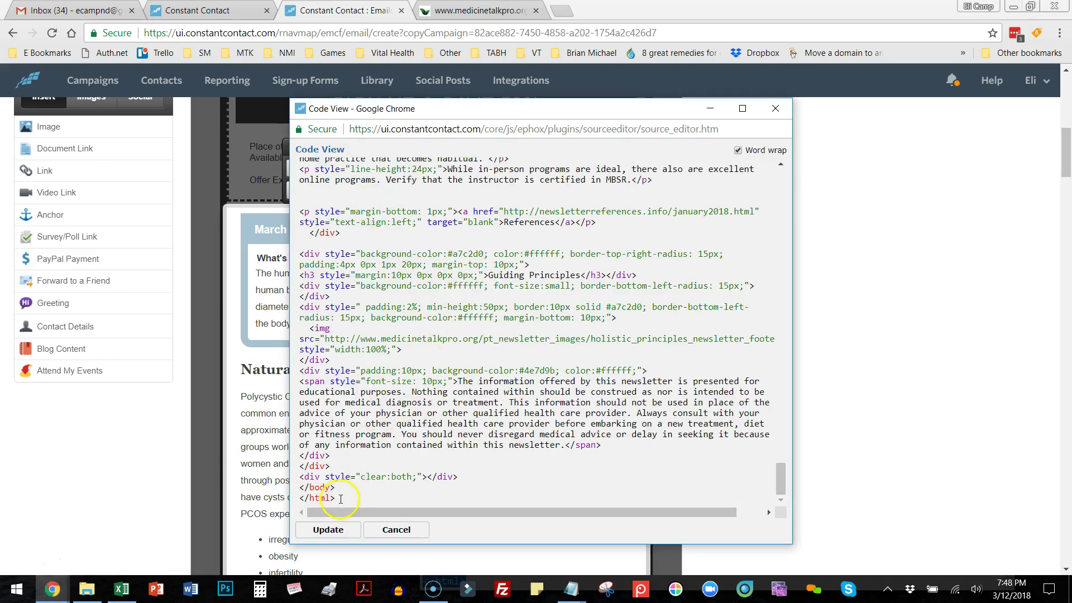
drag(297, 494, 297, 491)
key(BackSpace)
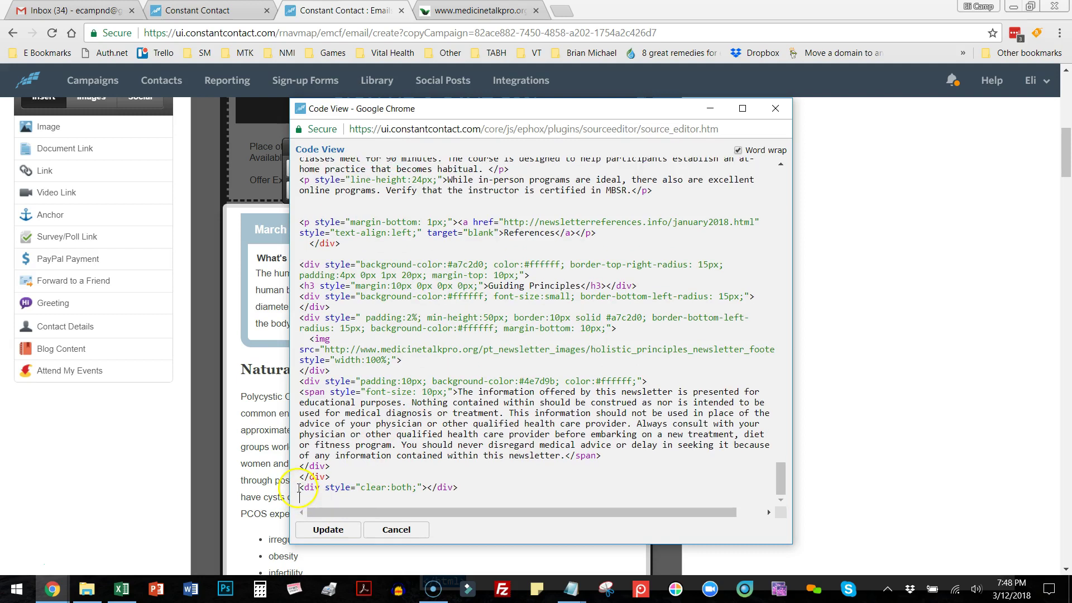
click(332, 531)
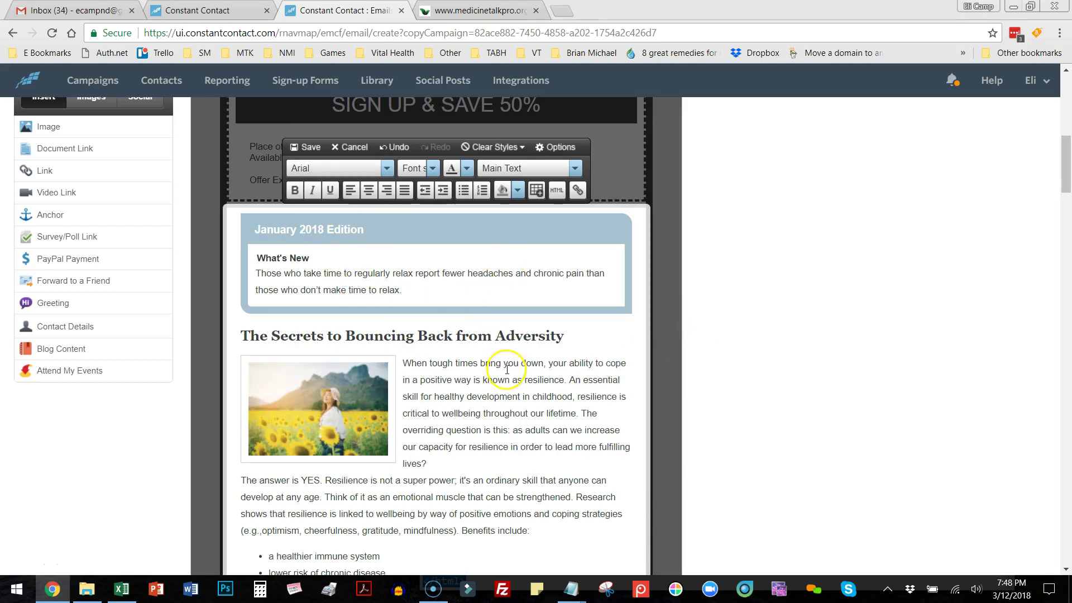
Add blank lines after the Six Secrets heading and each bounce-back tip, through Manage Daily Hassles.
scroll(507, 371, down, 5)
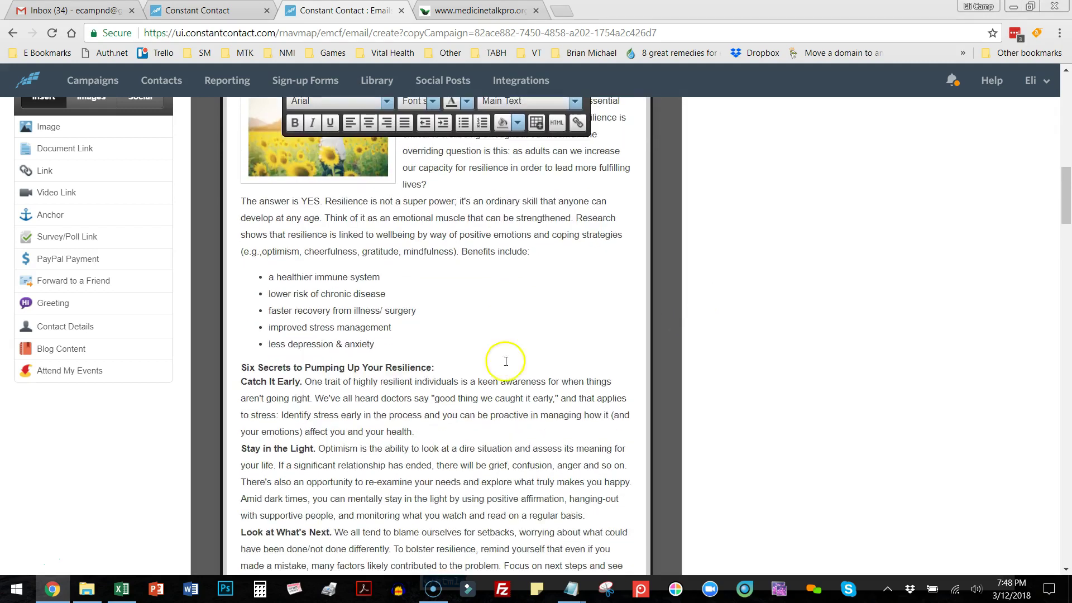
key(Return)
scroll(473, 371, down, 4)
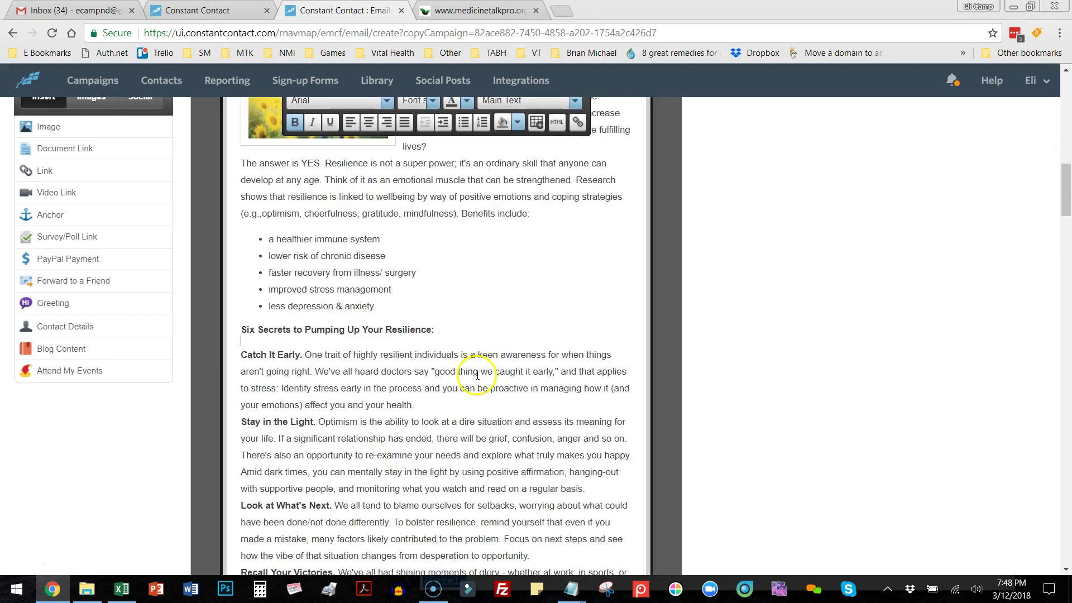
key(Return)
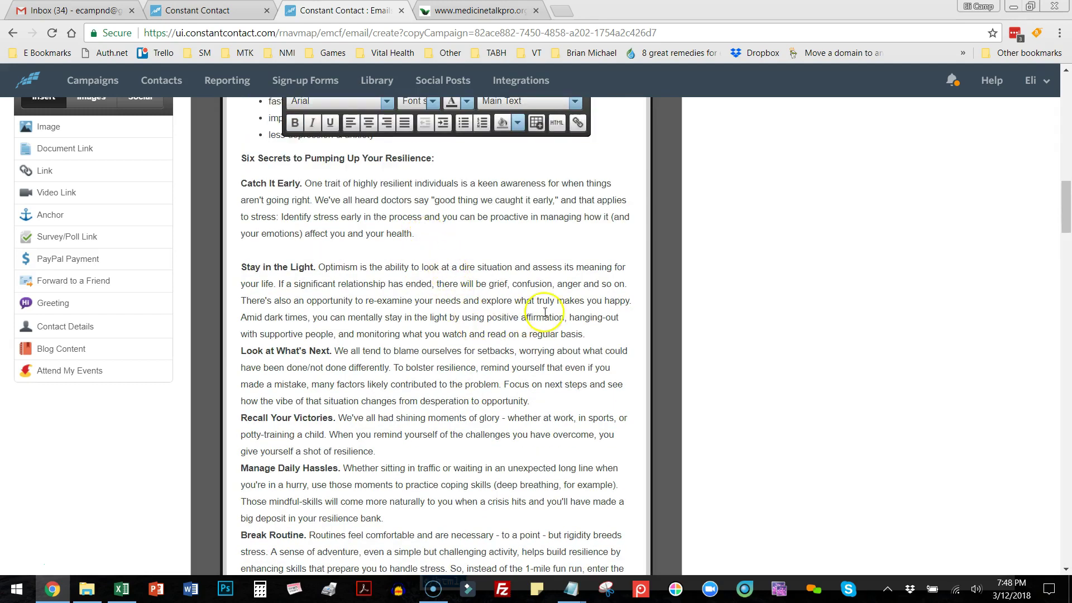
click(598, 341)
key(Return)
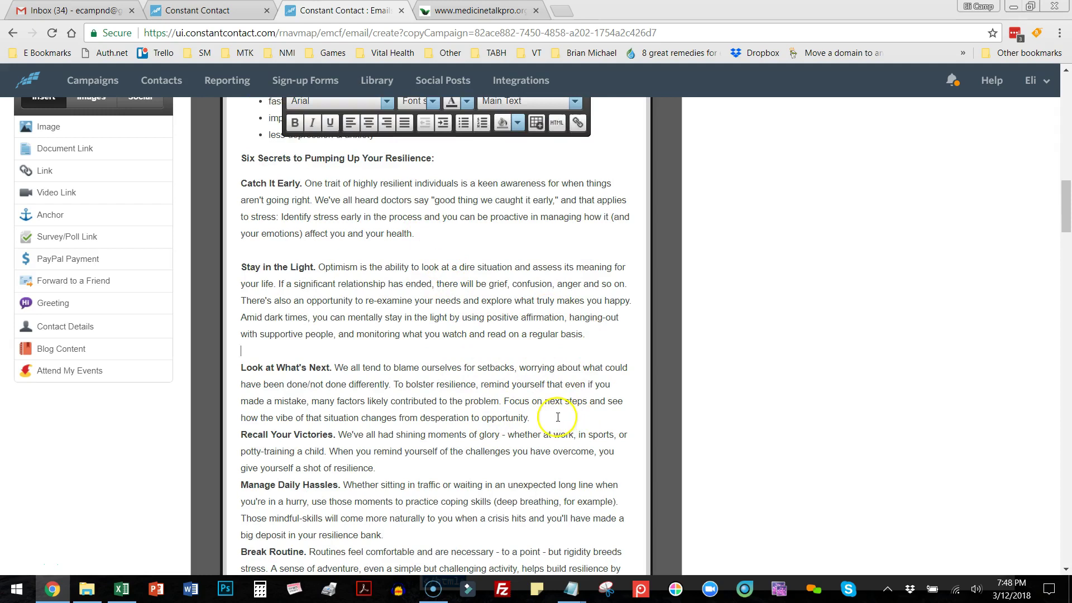
click(557, 417)
key(Return)
click(413, 482)
key(Return)
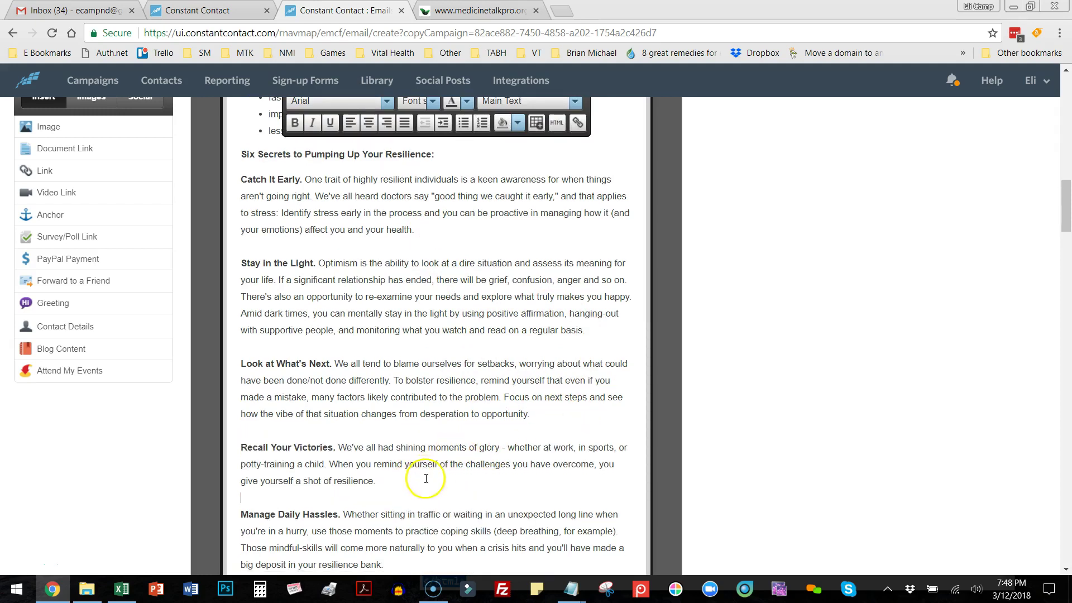
scroll(419, 458, down, 4)
click(390, 359)
key(Return)
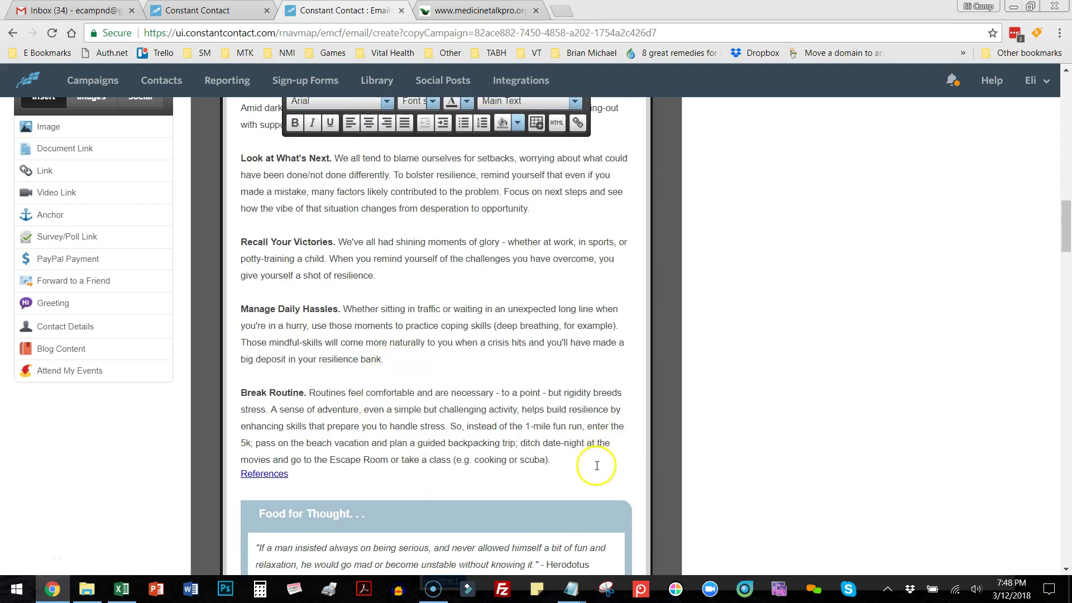
Add blank lines between Spaghetti Squash paragraphs, before References and after Serves 4.
scroll(564, 458, down, 8)
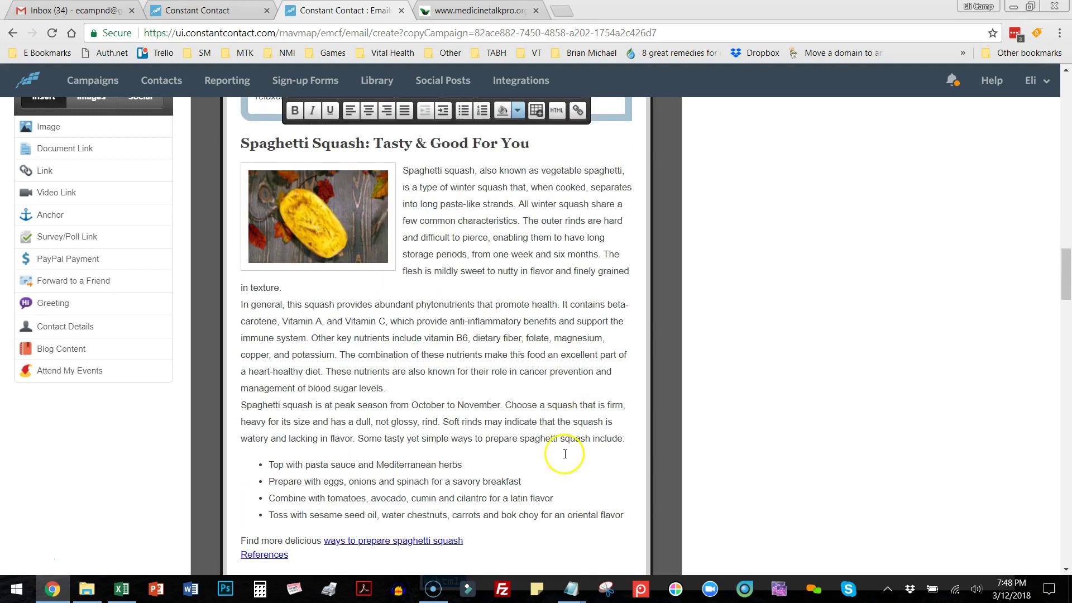
key(Return)
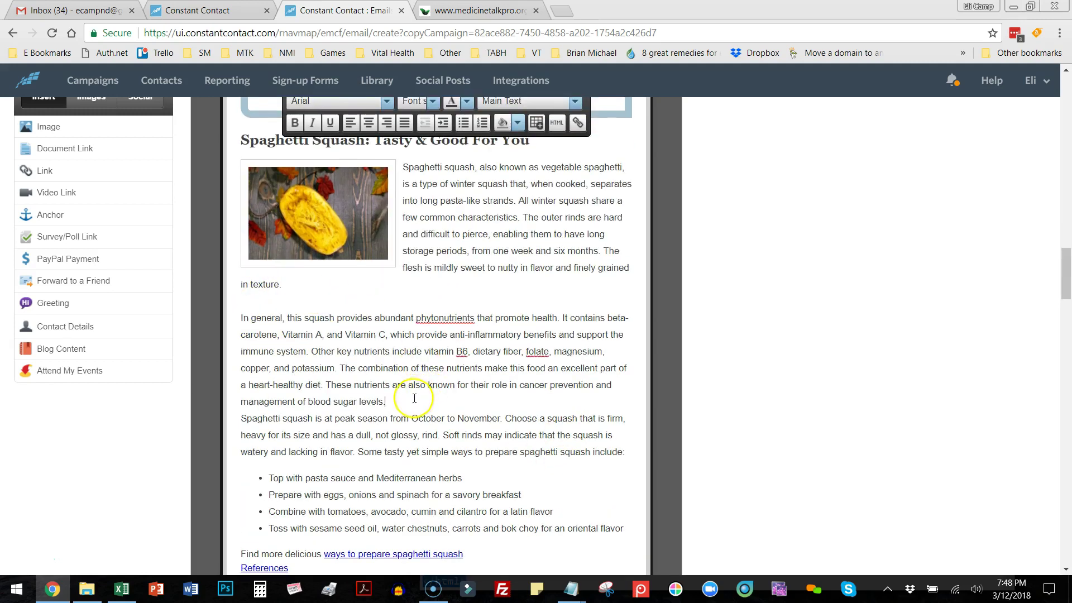
key(Return)
scroll(502, 447, down, 5)
click(469, 292)
key(Return)
scroll(517, 357, down, 3)
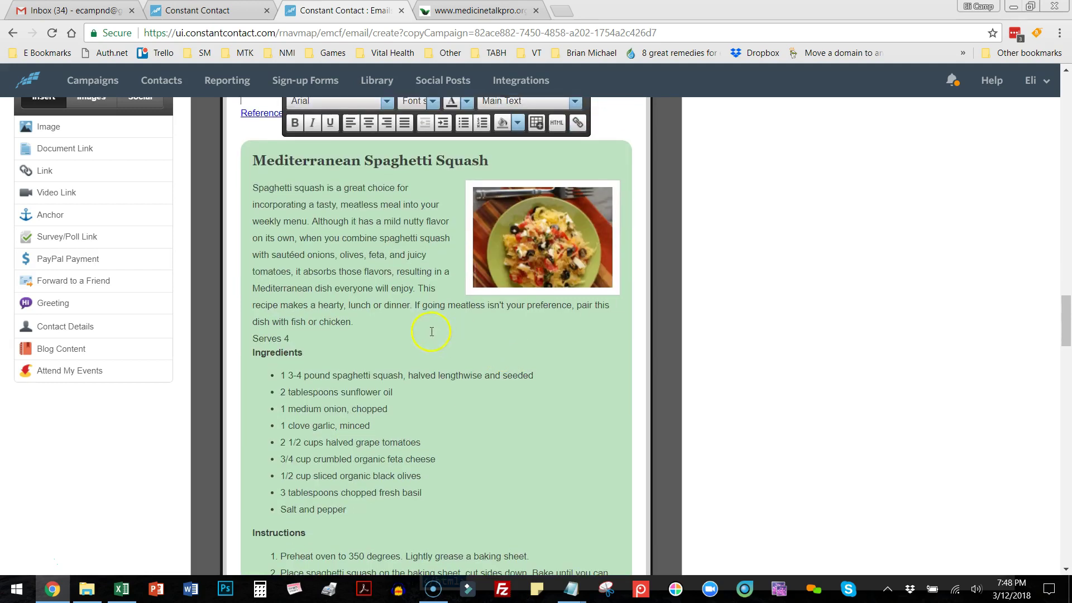
key(Return)
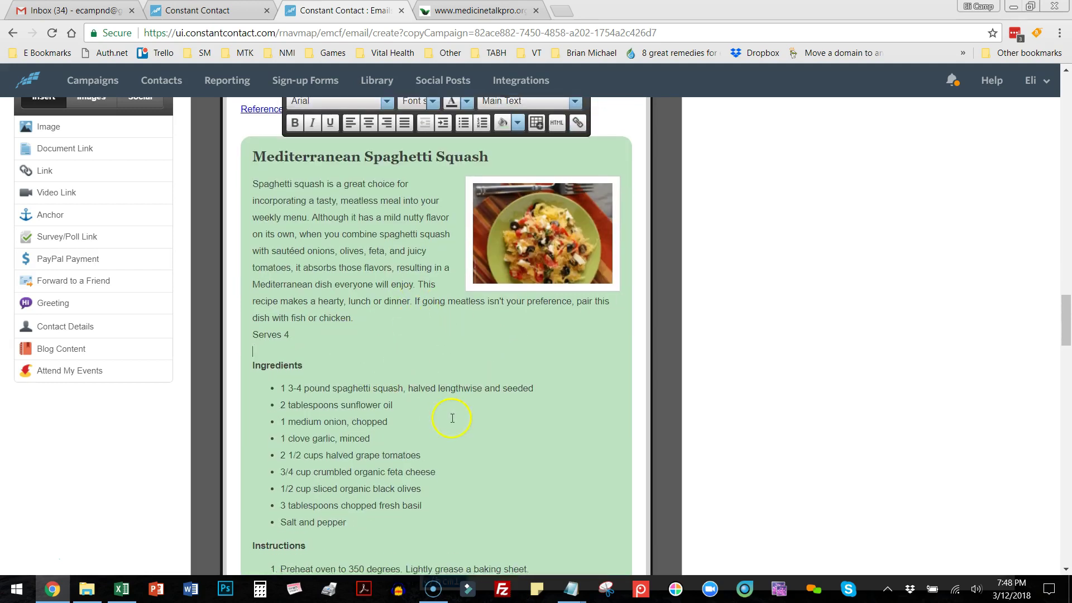
Separate the Ginseng article paragraphs and its References link with blank lines.
scroll(455, 412, down, 5)
scroll(454, 411, down, 3)
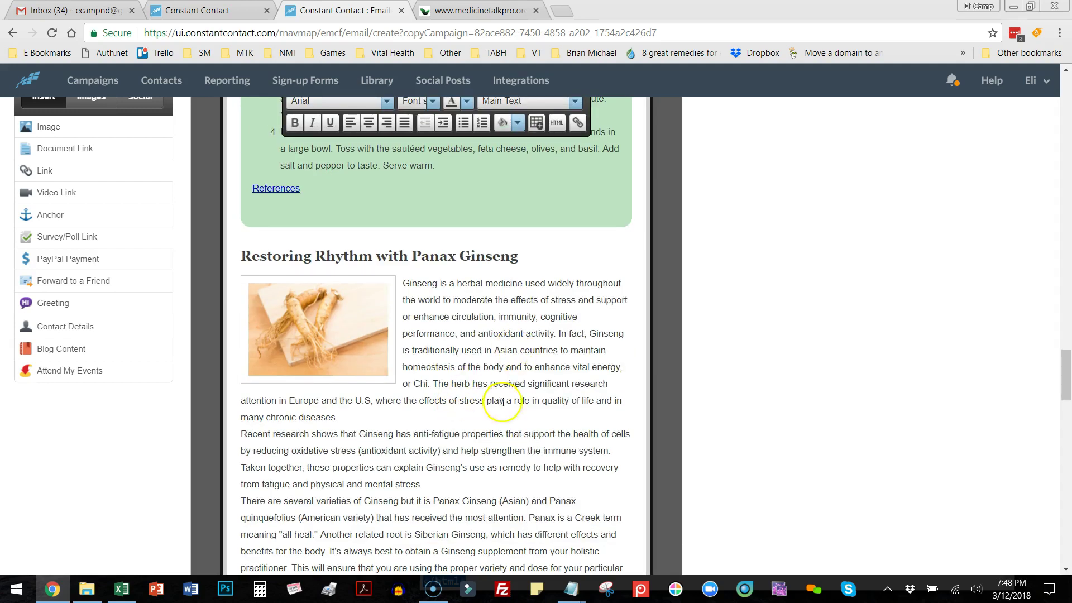
click(338, 416)
key(Return)
scroll(439, 423, down, 3)
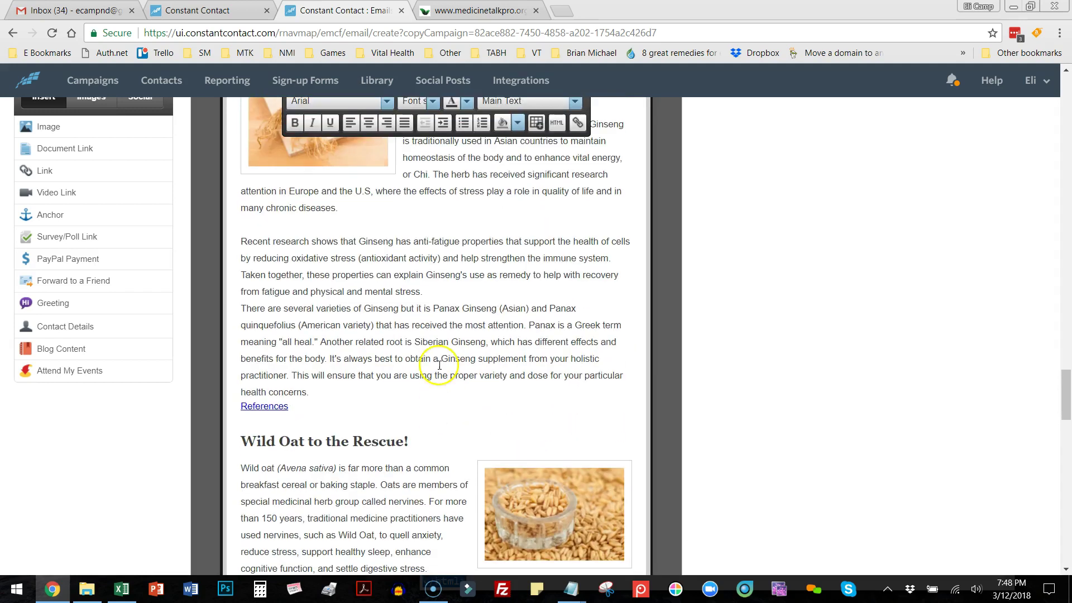
click(441, 295)
key(Return)
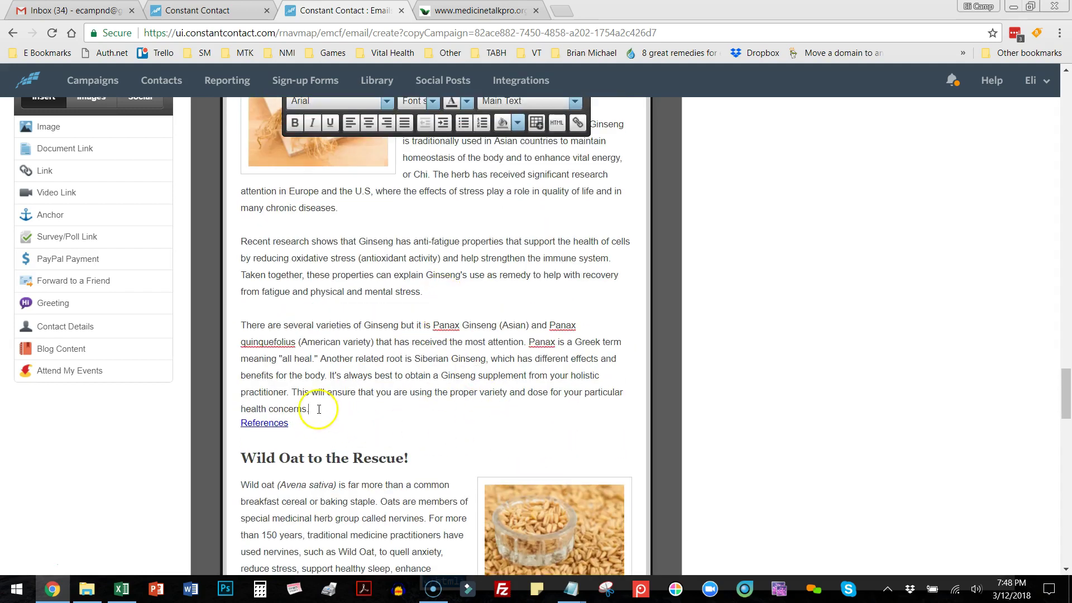
key(Return)
Separate the Wild Oat article paragraphs and its References link with blank lines.
scroll(430, 441, down, 5)
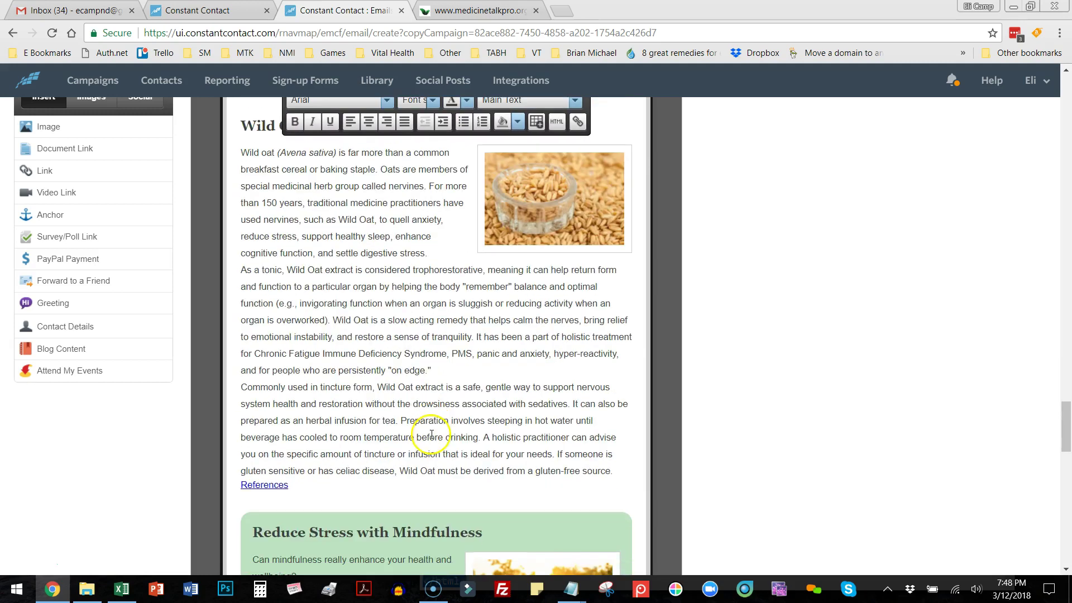
click(438, 258)
key(Return)
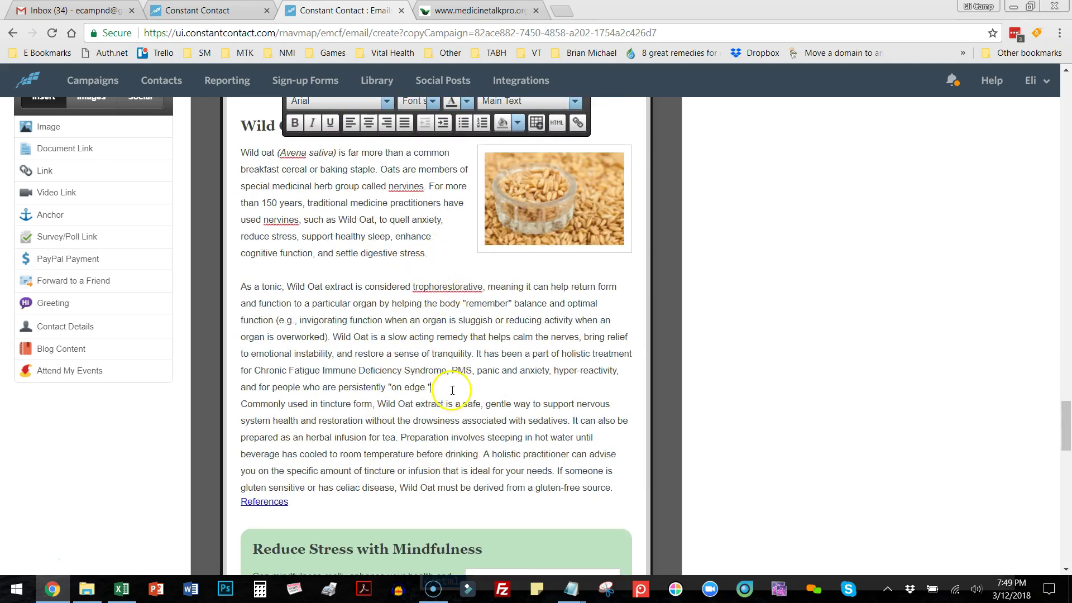
key(Return)
click(629, 505)
key(Return)
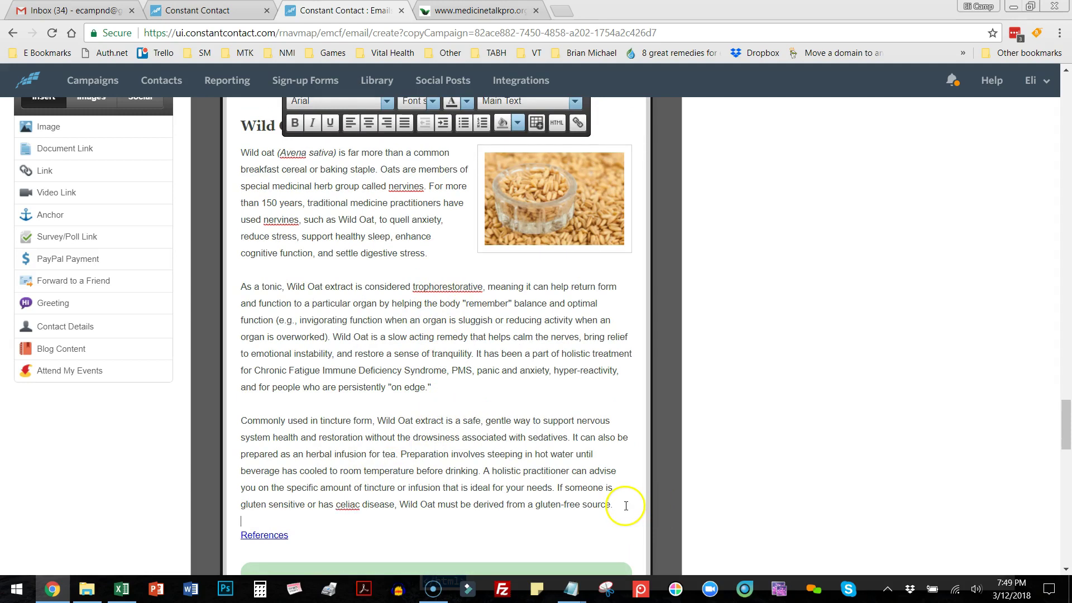
Insert blank lines between the Reduce Stress with Mindfulness paragraphs and before its References link.
scroll(627, 502, down, 4)
scroll(391, 379, down, 4)
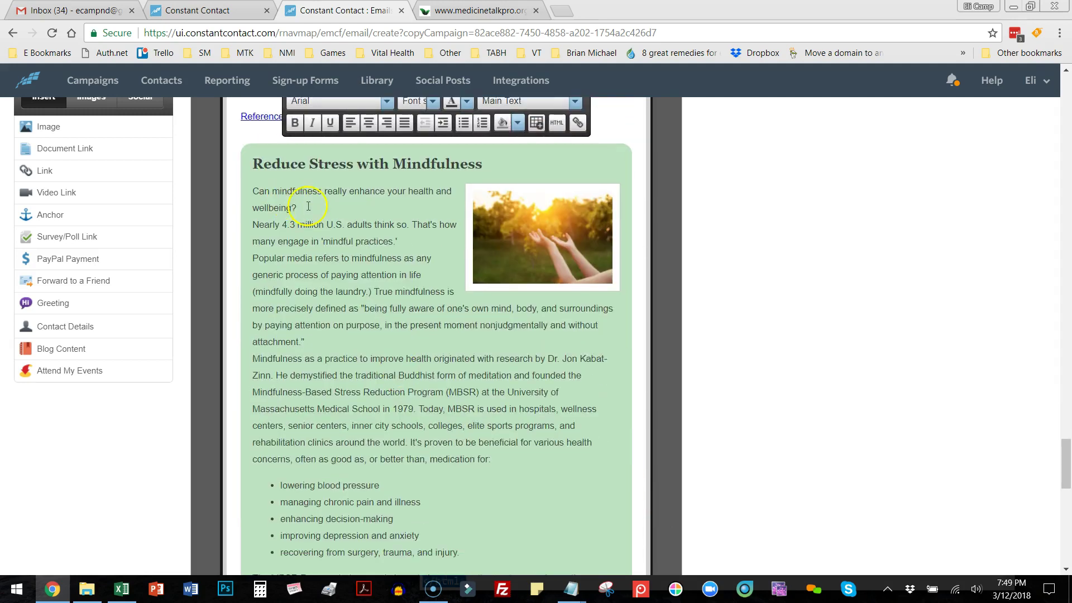
key(Return)
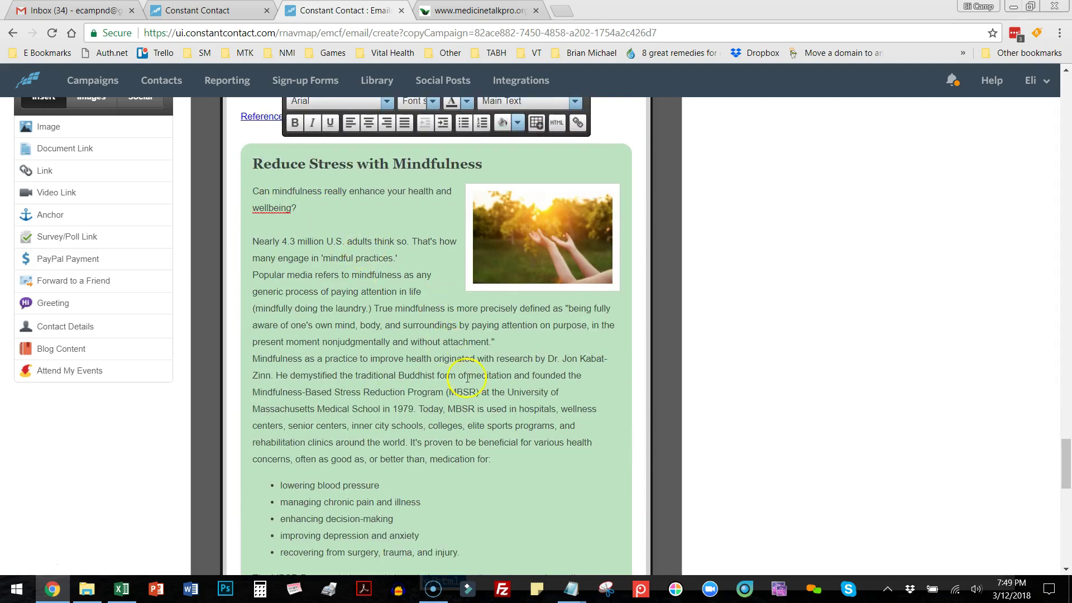
key(Return)
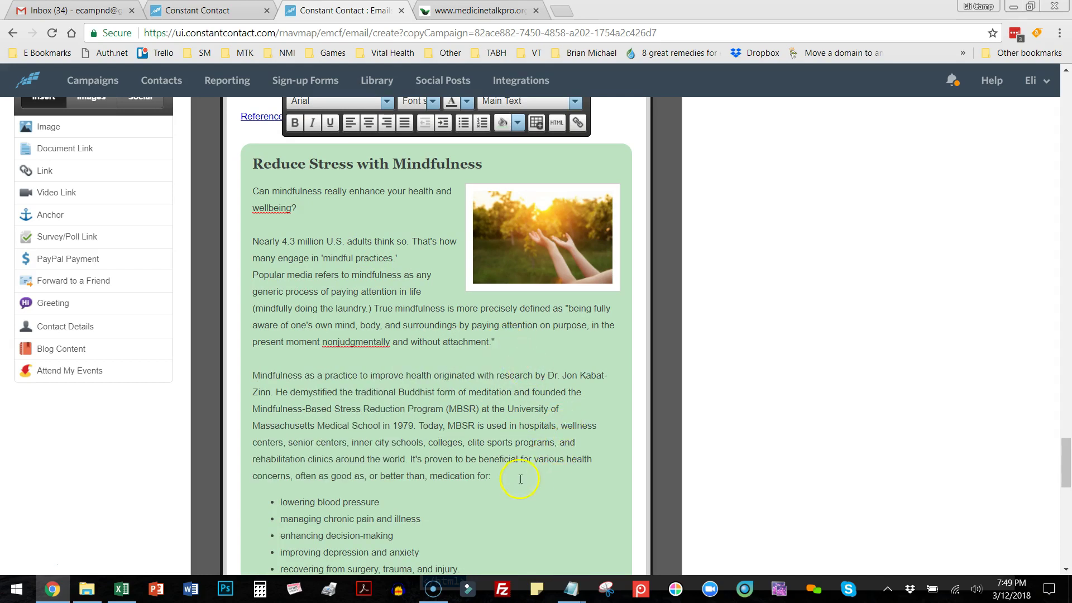
scroll(524, 479, down, 3)
click(537, 435)
key(Return)
scroll(525, 433, down, 3)
click(336, 343)
key(Return)
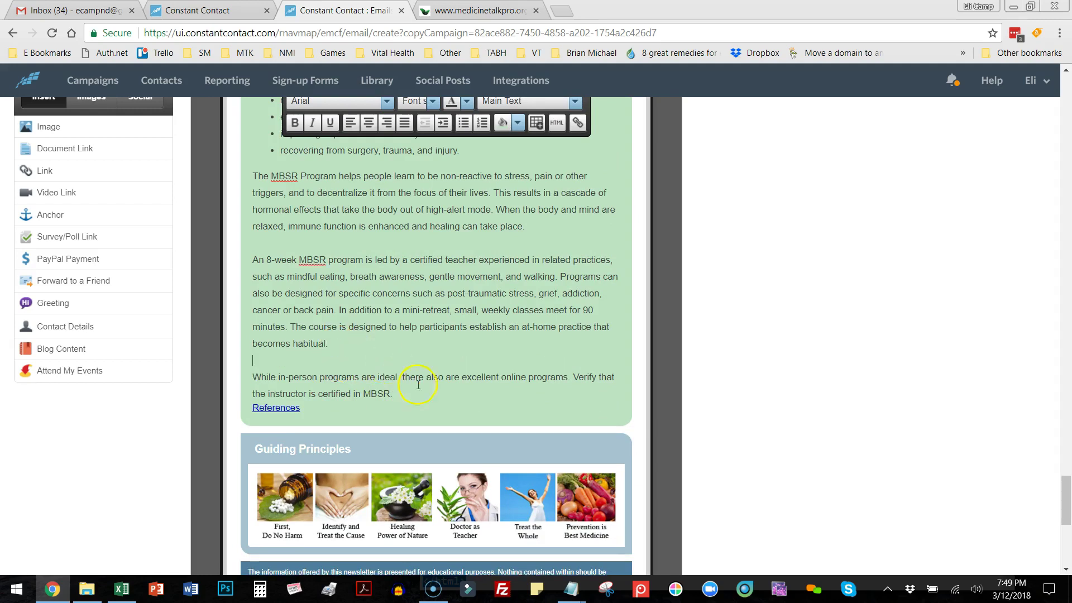
key(Return)
scroll(428, 399, down, 3)
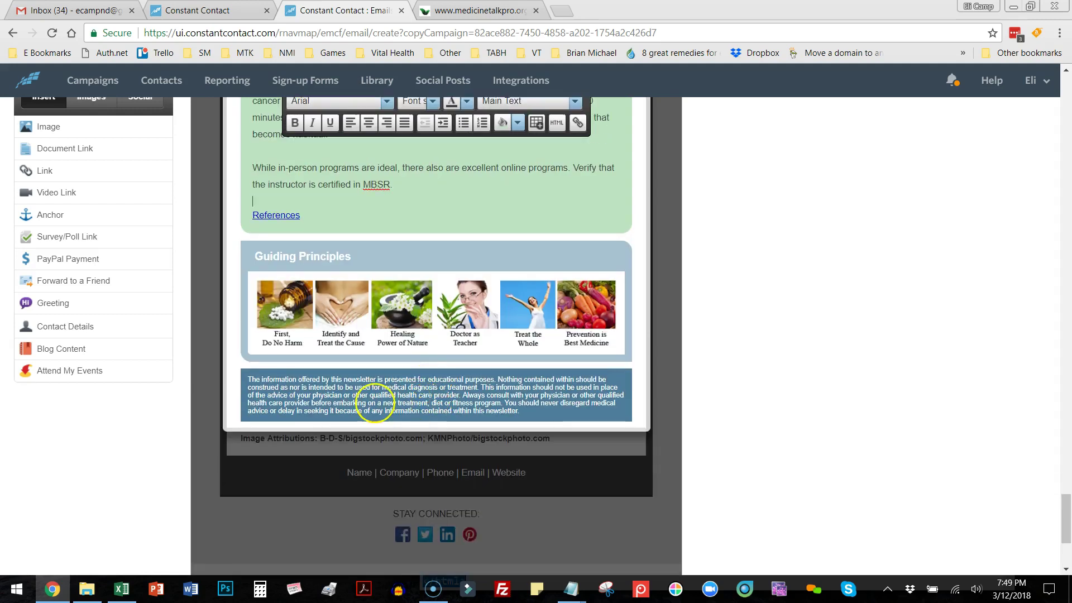
Keep the paragraph spacing edits and close the article text editor.
scroll(377, 434, down, 2)
scroll(373, 429, up, 20)
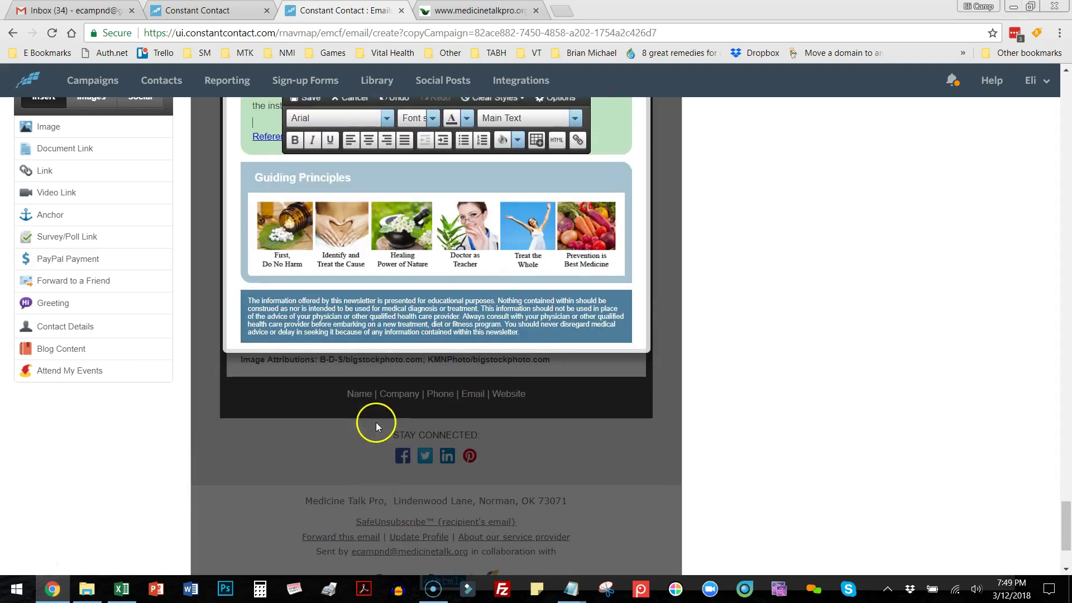
scroll(726, 403, up, 10)
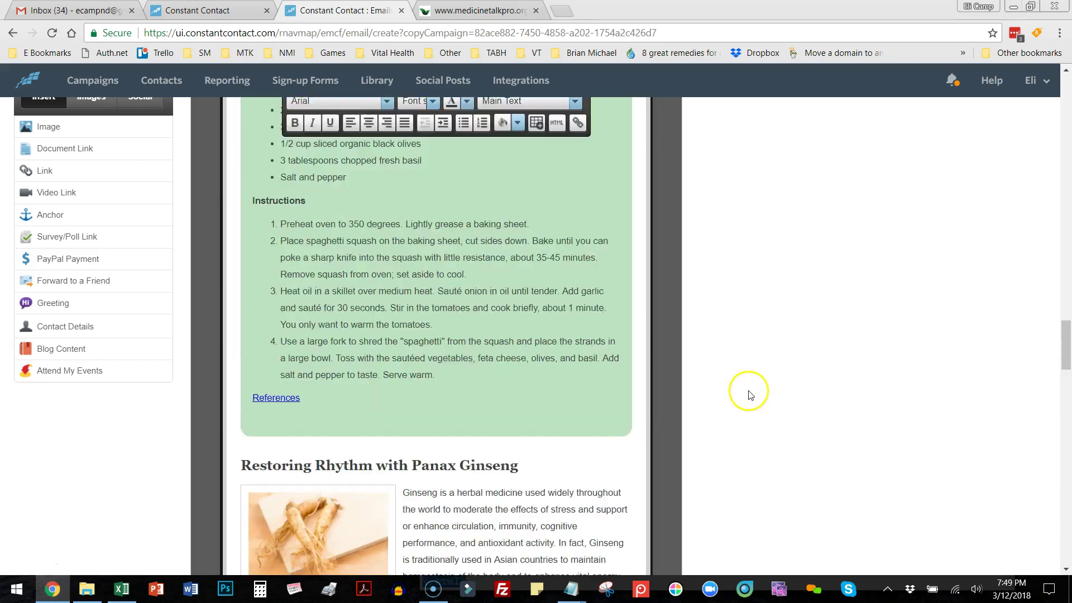
drag(1066, 314, 1066, 128)
click(301, 491)
Review the whole June News 2018 email and save the draft.
scroll(801, 441, down, 20)
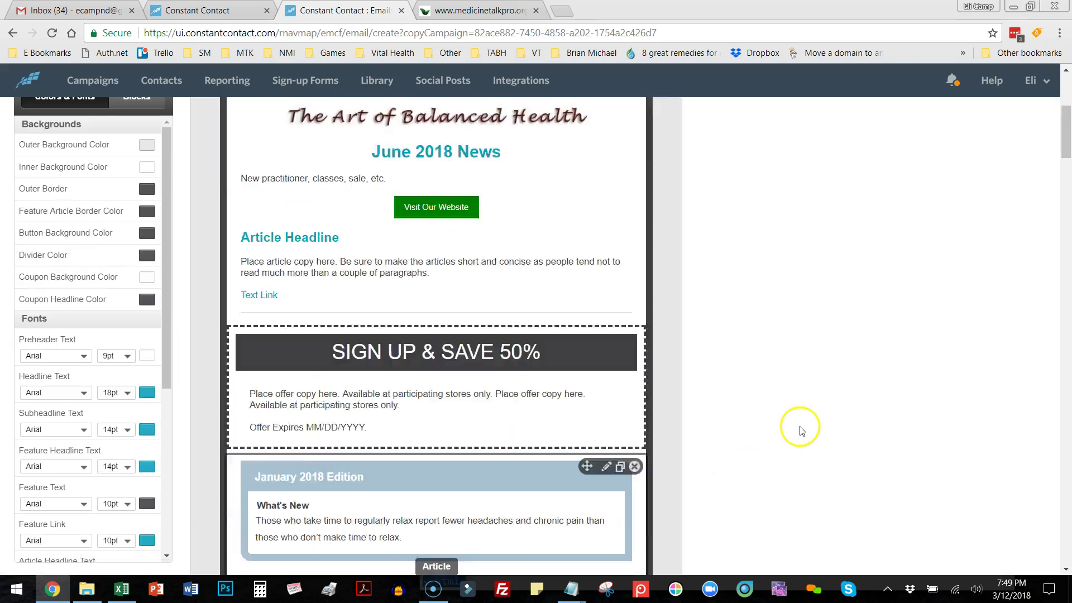
scroll(801, 453, down, 20)
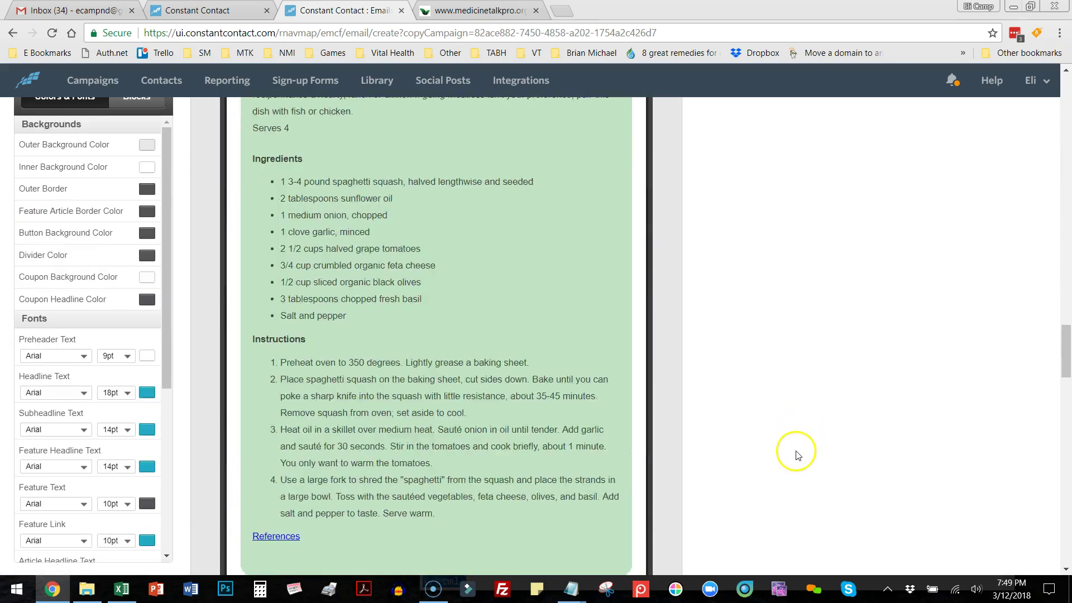
scroll(797, 459, down, 10)
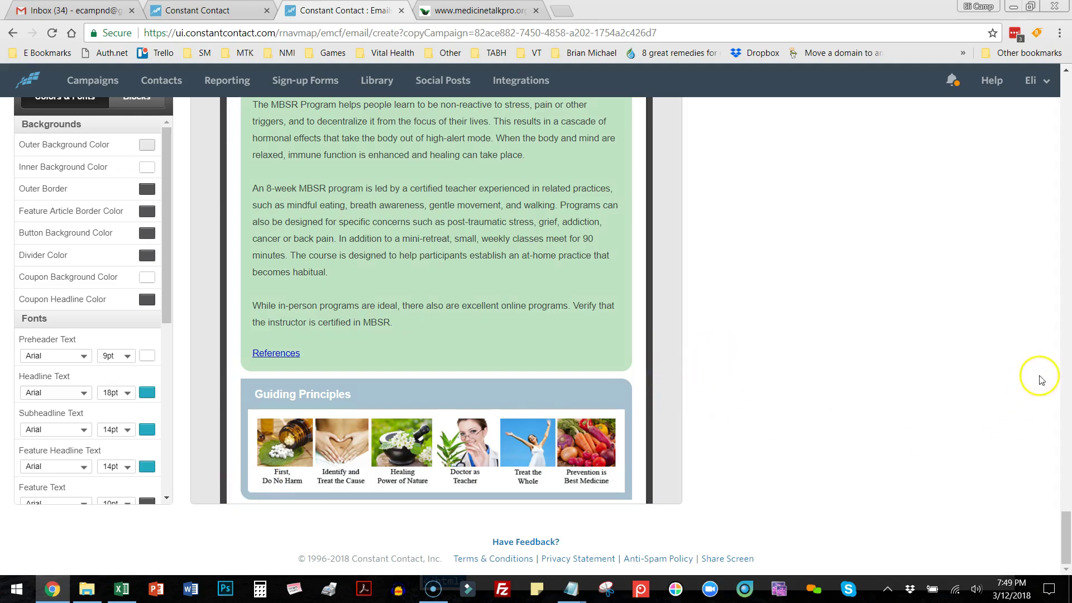
scroll(1033, 357, up, 15)
scroll(1067, 465, up, 15)
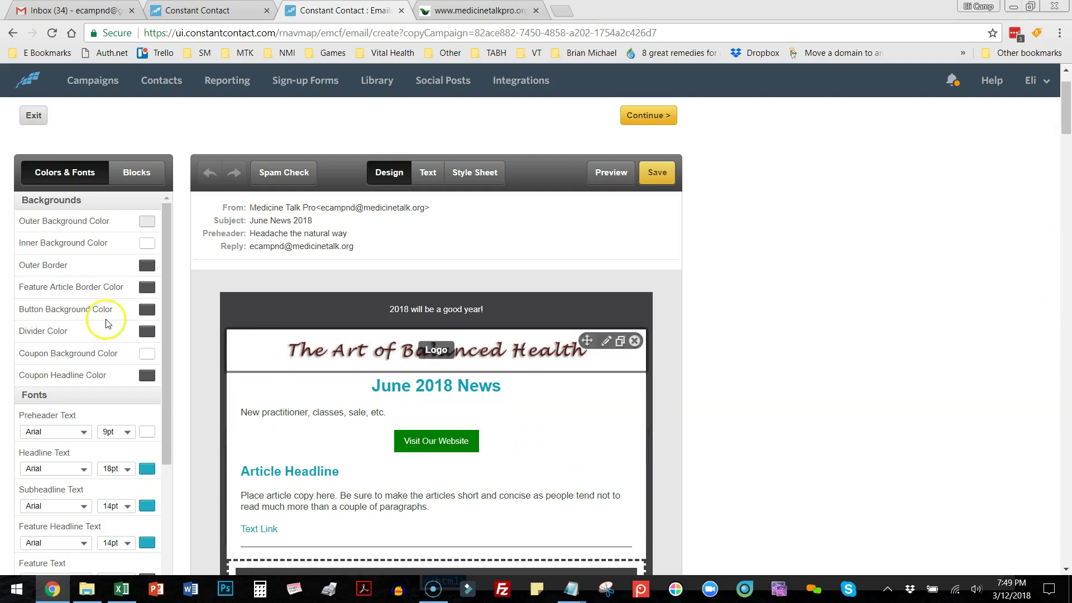
click(653, 185)
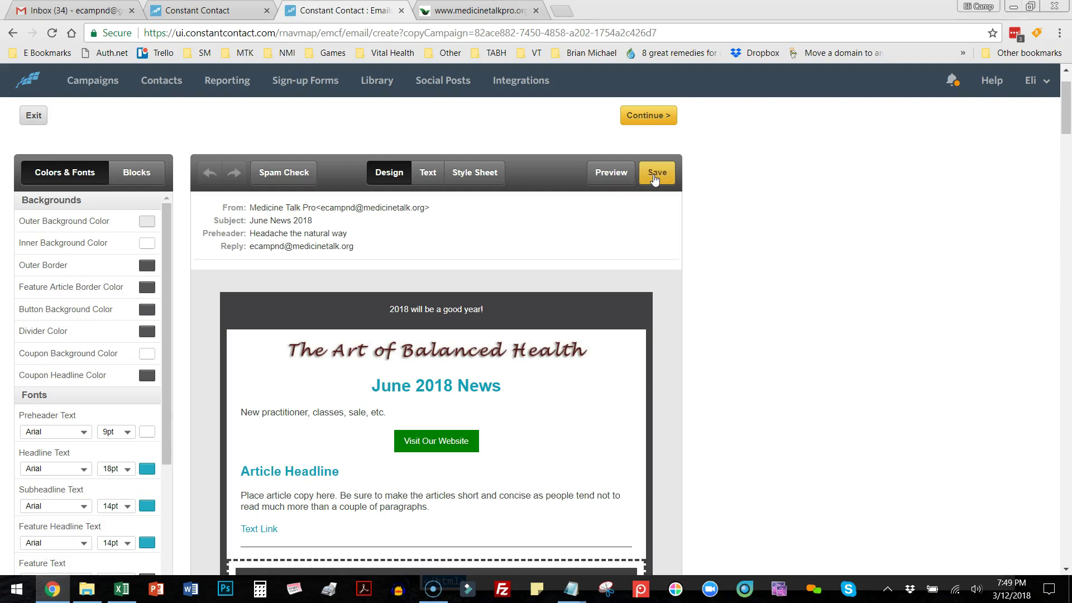
Exit to the campaign list, reopen the June News 2018 draft and scroll to its Image Attributions footer.
click(35, 116)
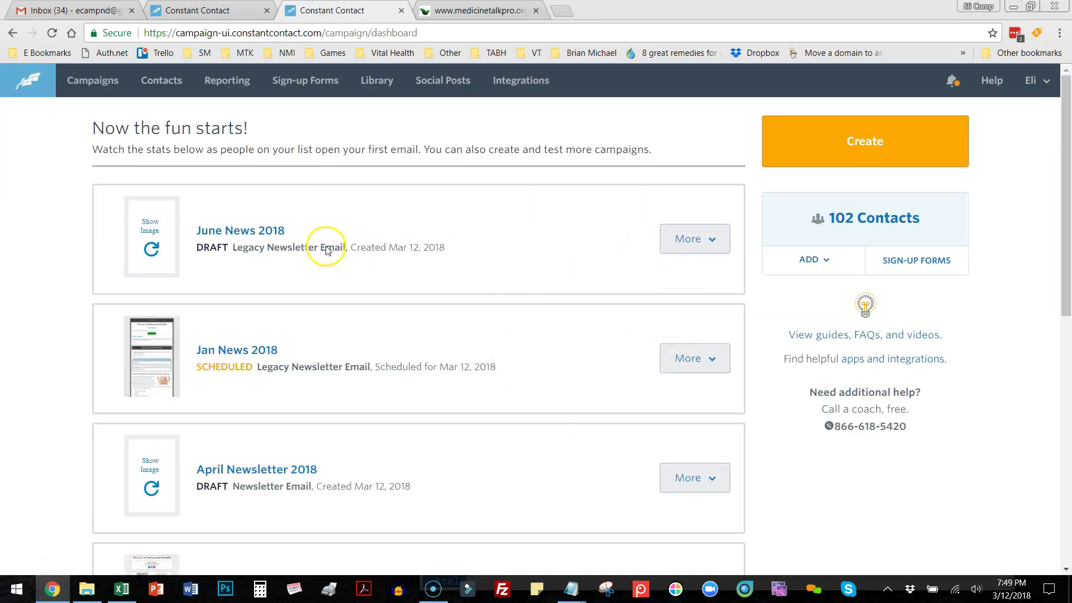
click(233, 238)
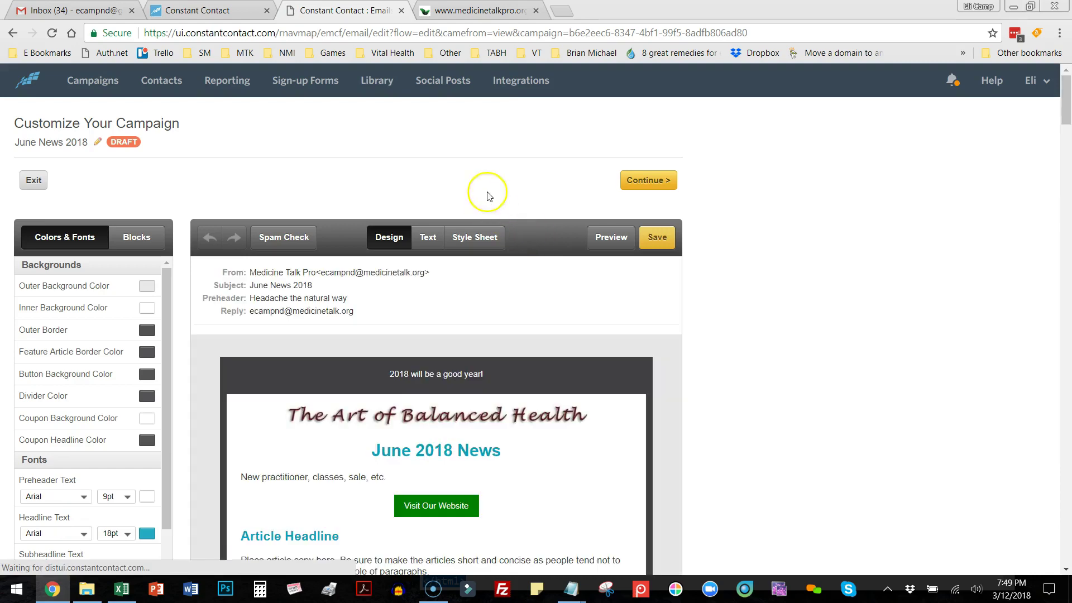
drag(1067, 106, 1067, 530)
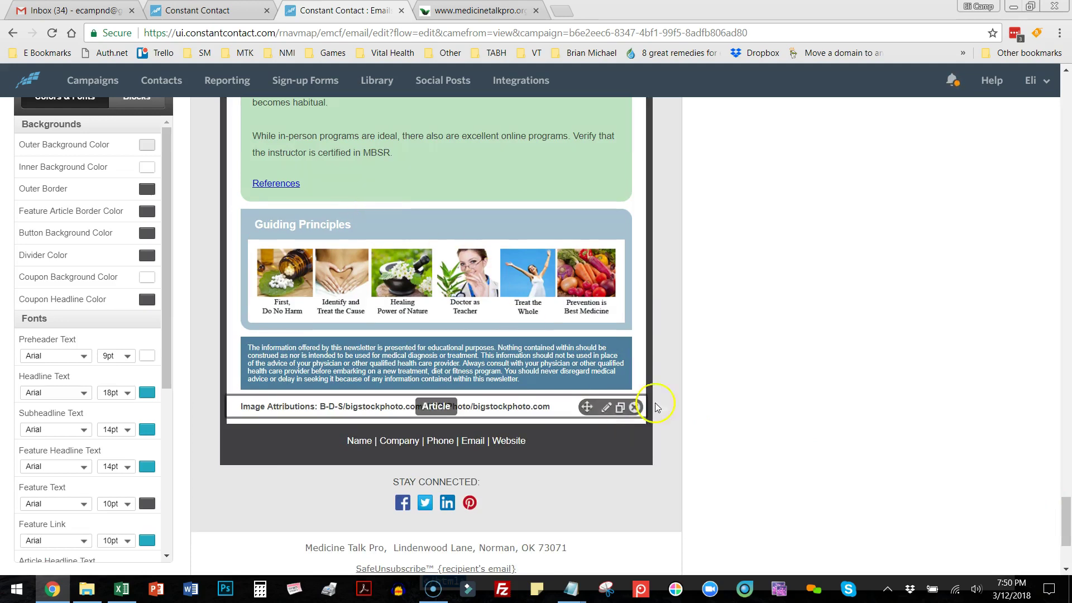
Select the cube image's photo credit on the image attributions web page.
mouse_move(471, 403)
click(517, 409)
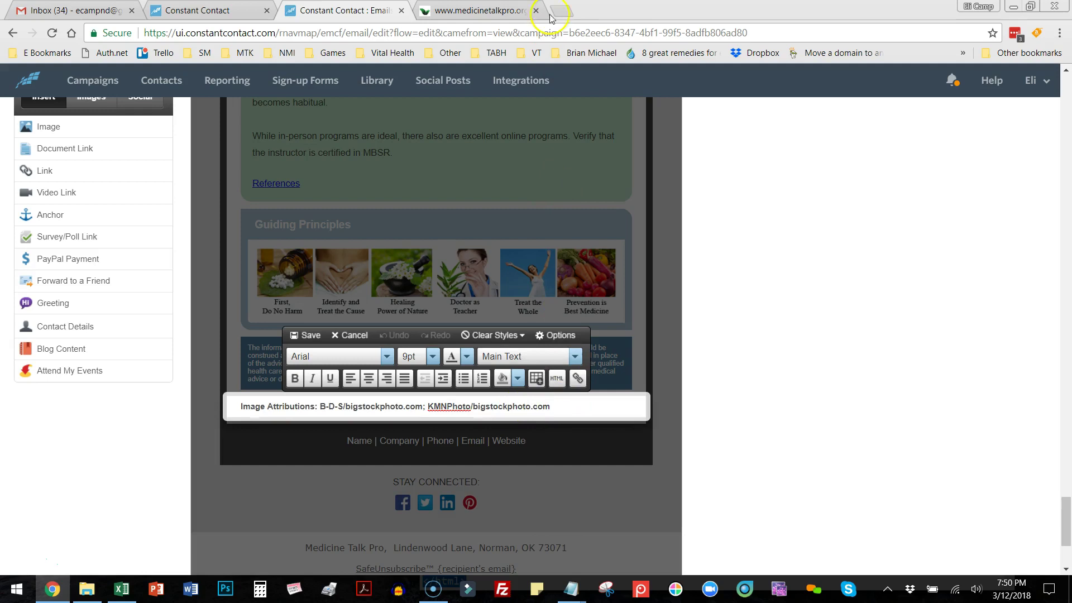
click(493, 12)
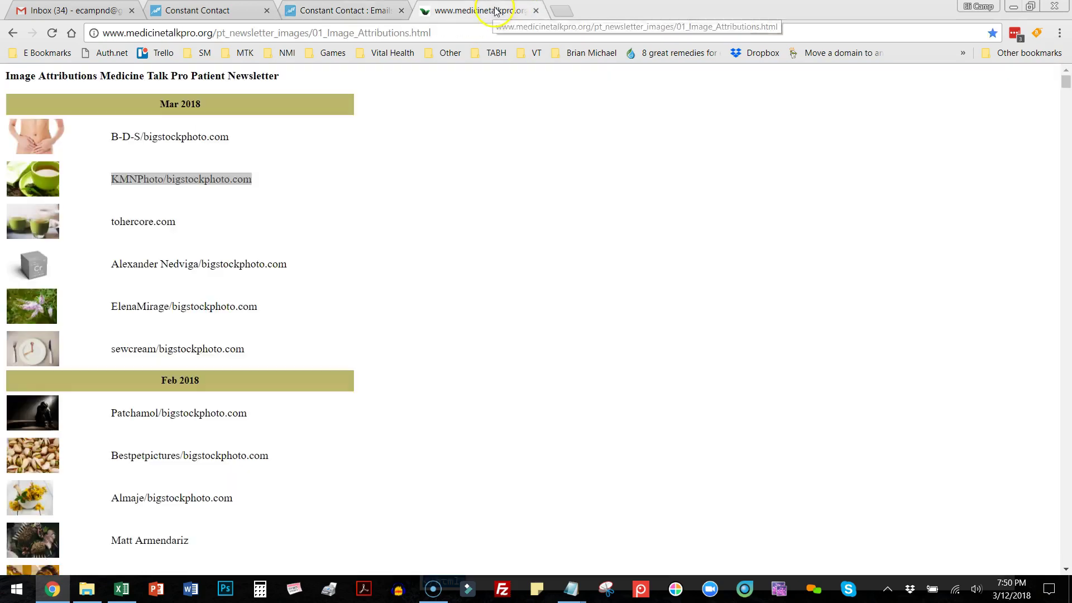
click(290, 267)
drag(290, 267, 112, 270)
key(ctrl+c)
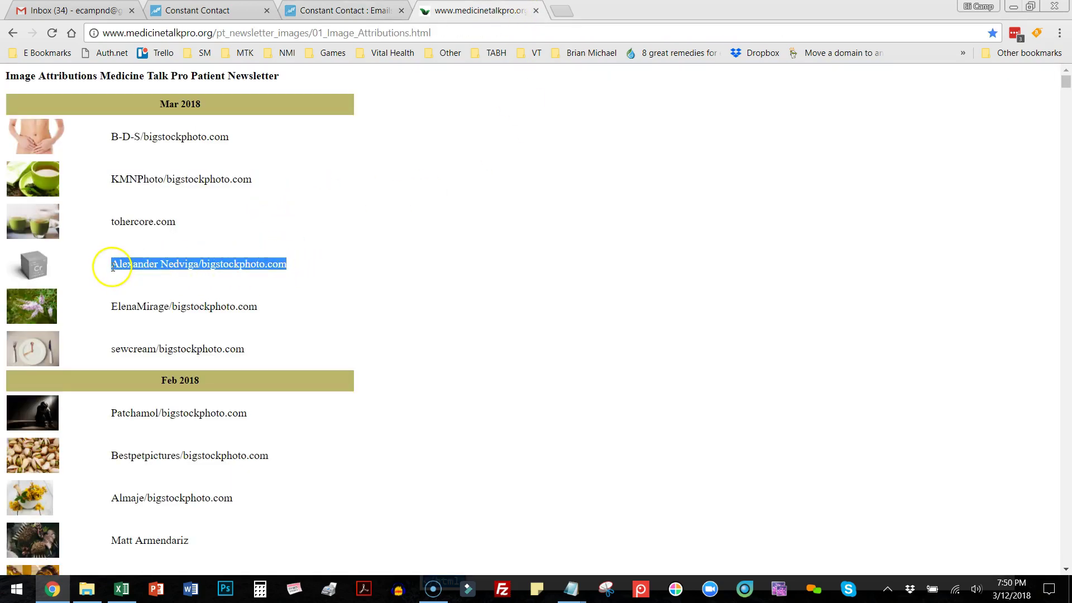
Replace the old attribution line in the Notepad scratch notes with the new credit and copy it.
click(578, 598)
click(794, 538)
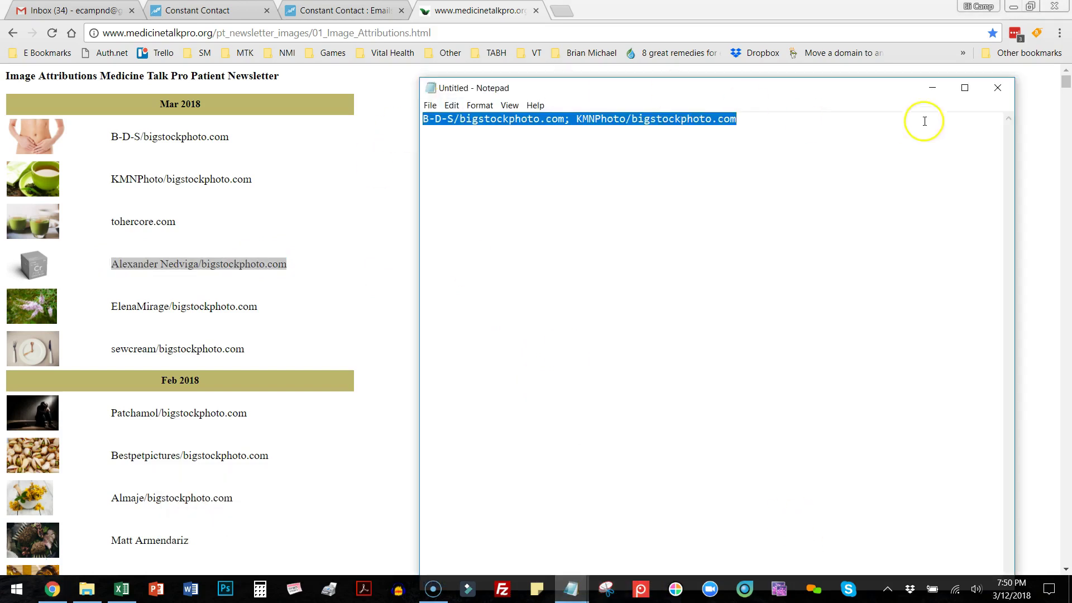
drag(756, 117, 401, 123)
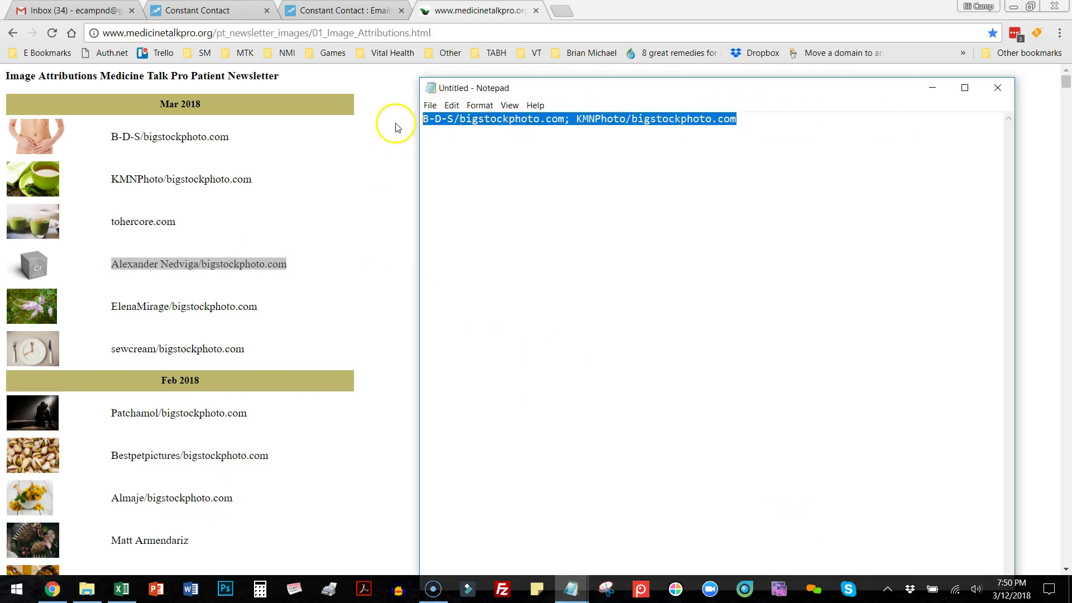
key(ctrl+v)
drag(651, 120, 423, 128)
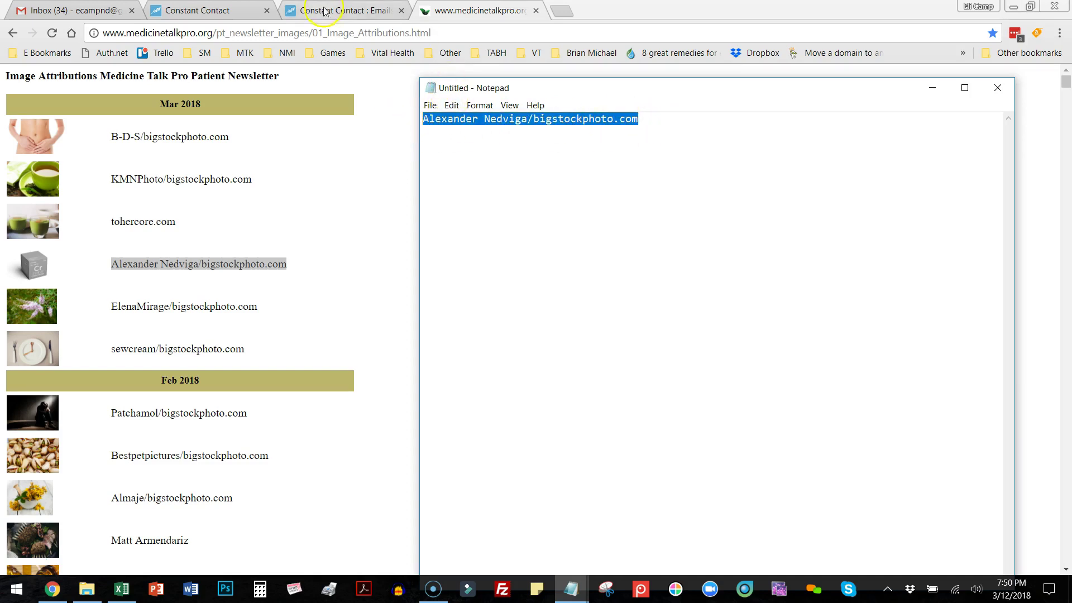
click(324, 11)
Paste the new bigstockphoto.com credit over the newsletter's Image Attributions text and save the block.
drag(569, 410, 322, 410)
key(ctrl+v)
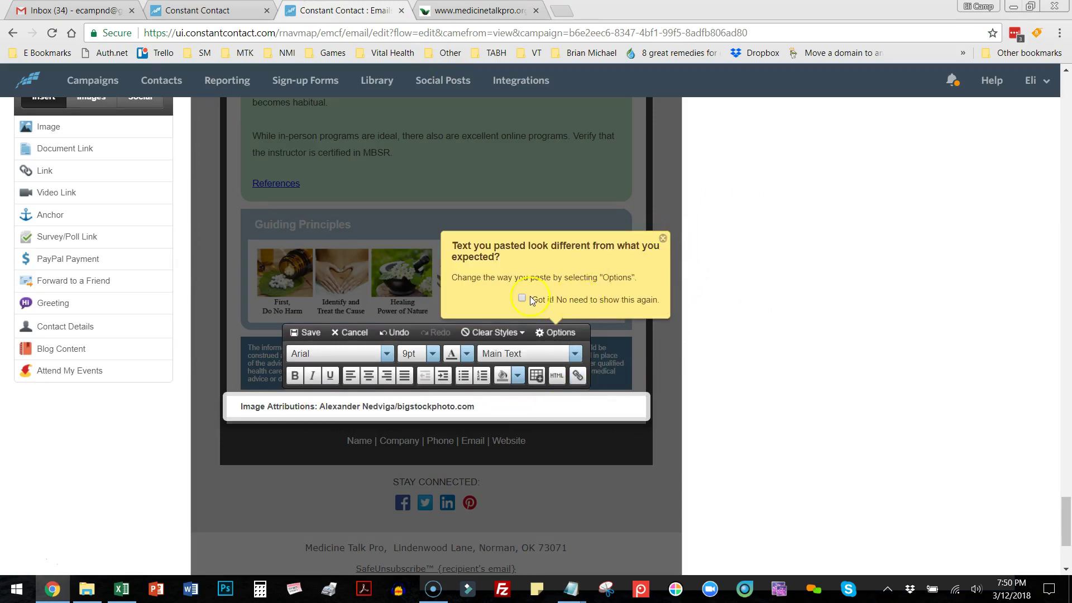
click(663, 239)
click(314, 336)
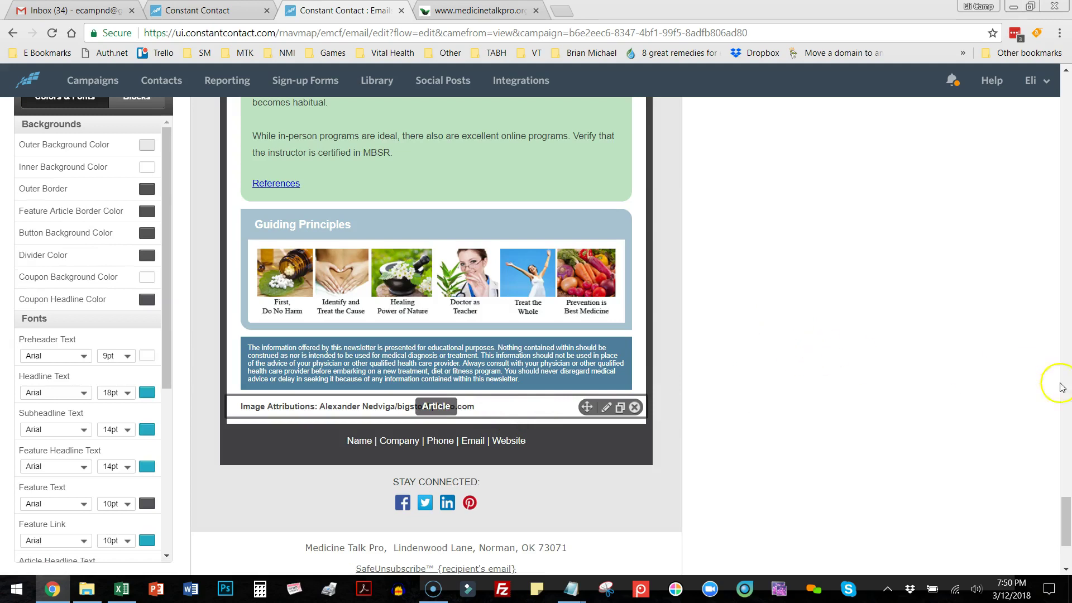
drag(1066, 525, 1067, 81)
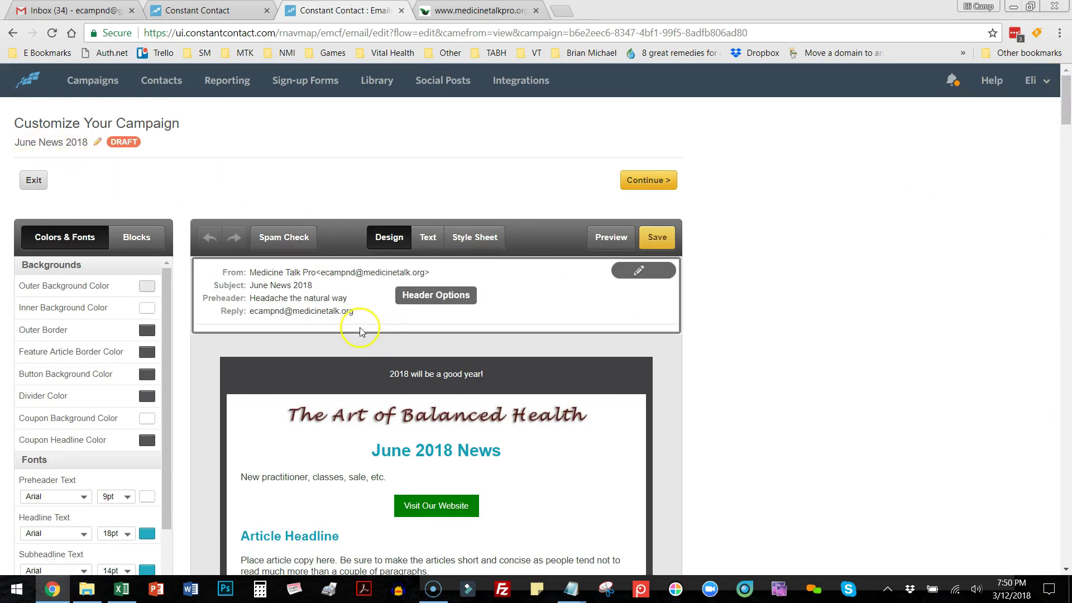
drag(1066, 99, 1066, 119)
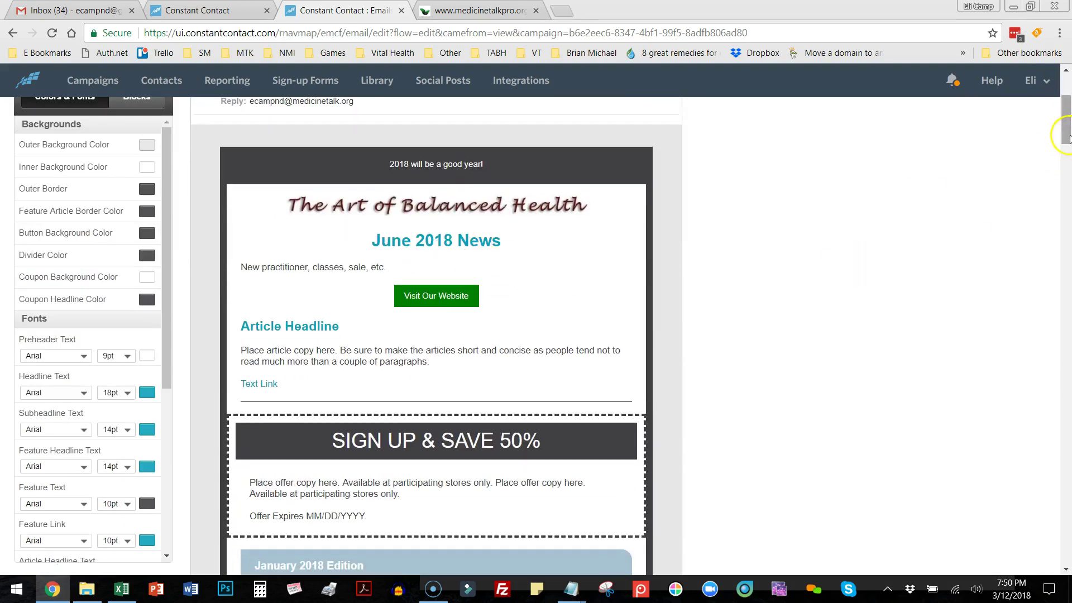
scroll(1067, 137, down, 5)
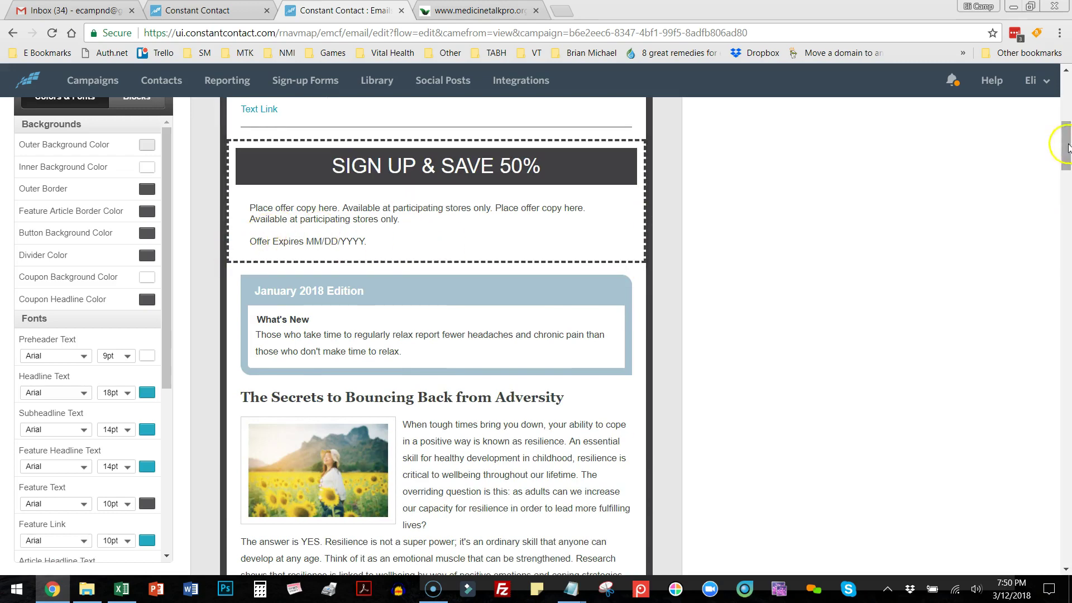
drag(1067, 146, 1068, 243)
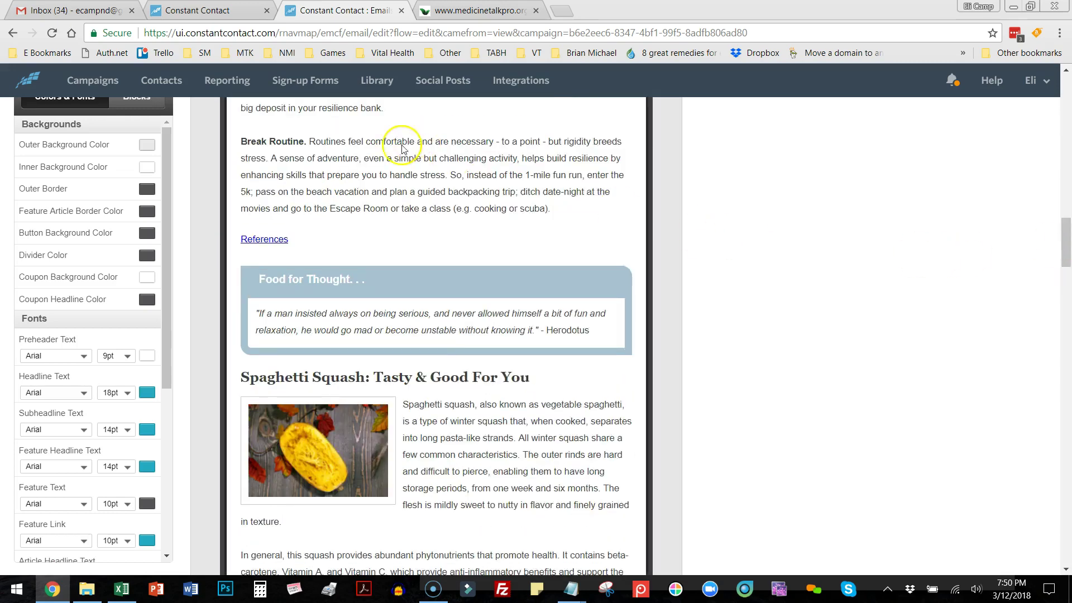
scroll(545, 402, down, 8)
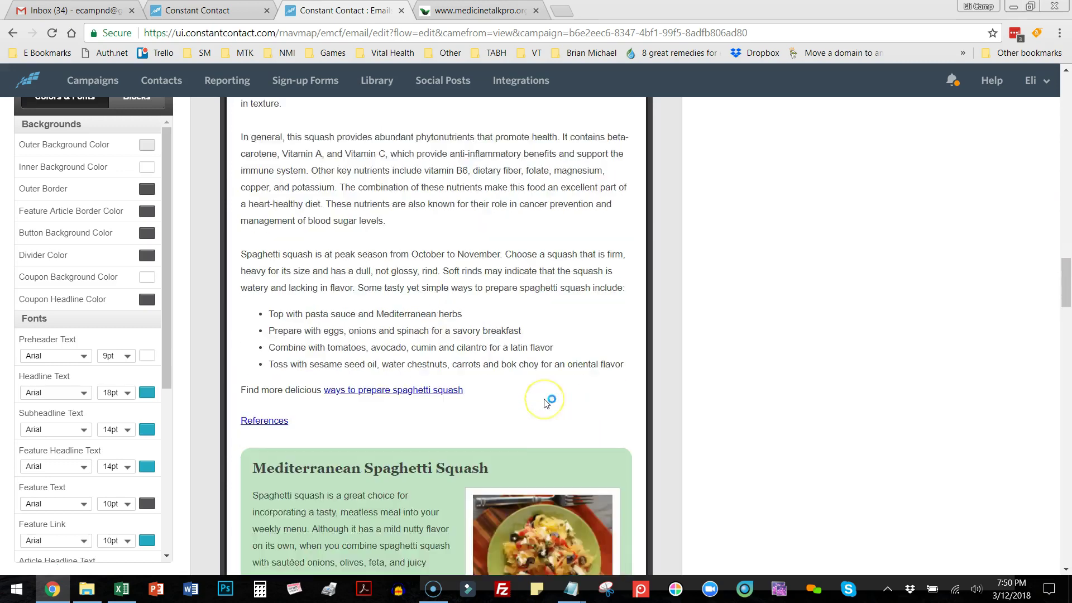
scroll(545, 400, down, 12)
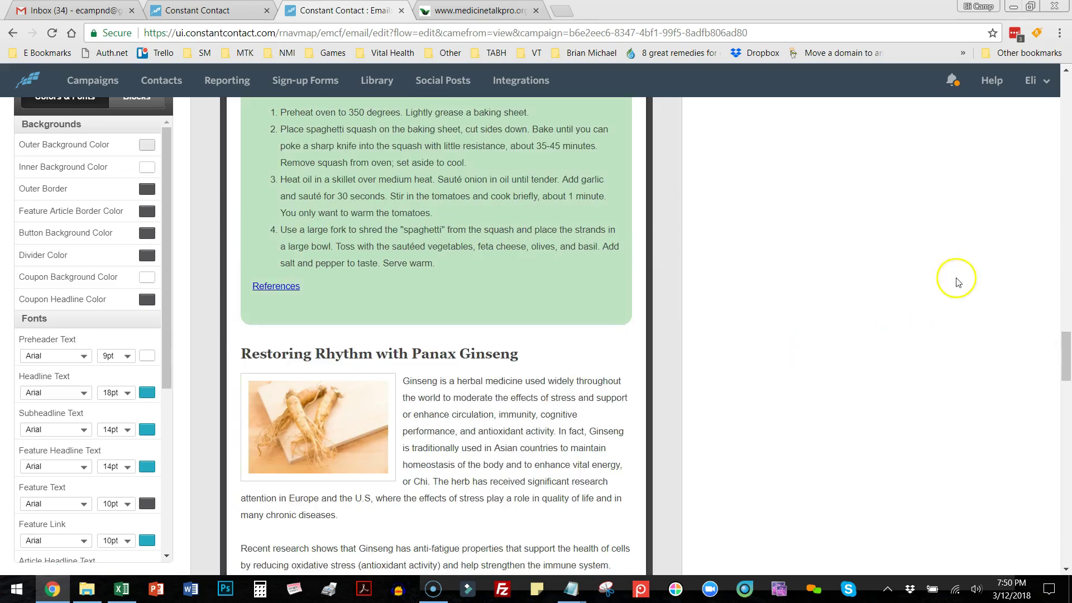
drag(1067, 374, 1066, 112)
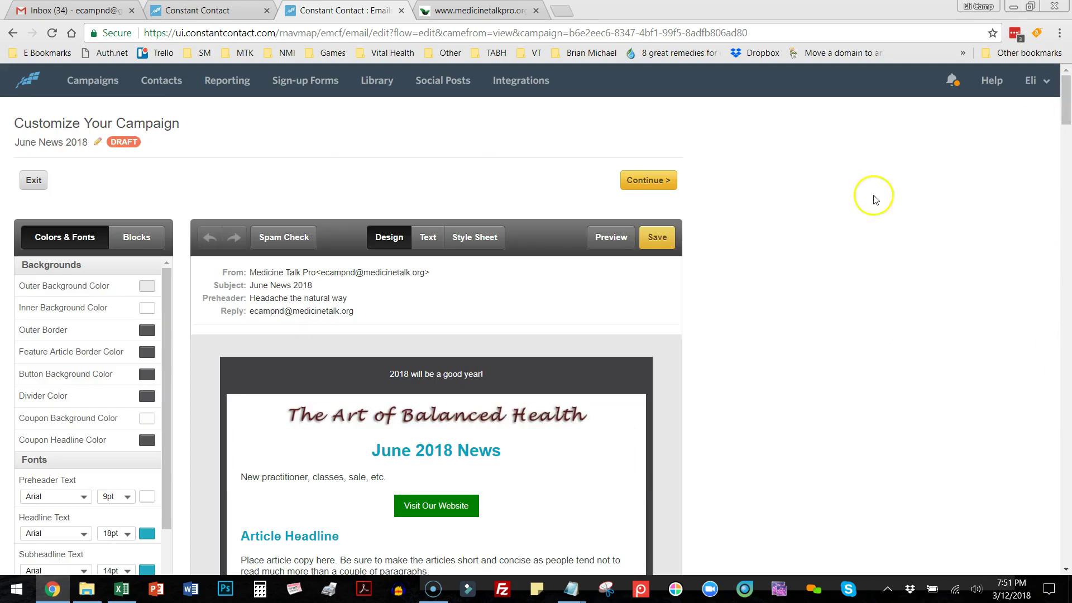
Continue the June News 2018 draft to its Send Now settings page and bring up the Notepad change notes.
click(647, 180)
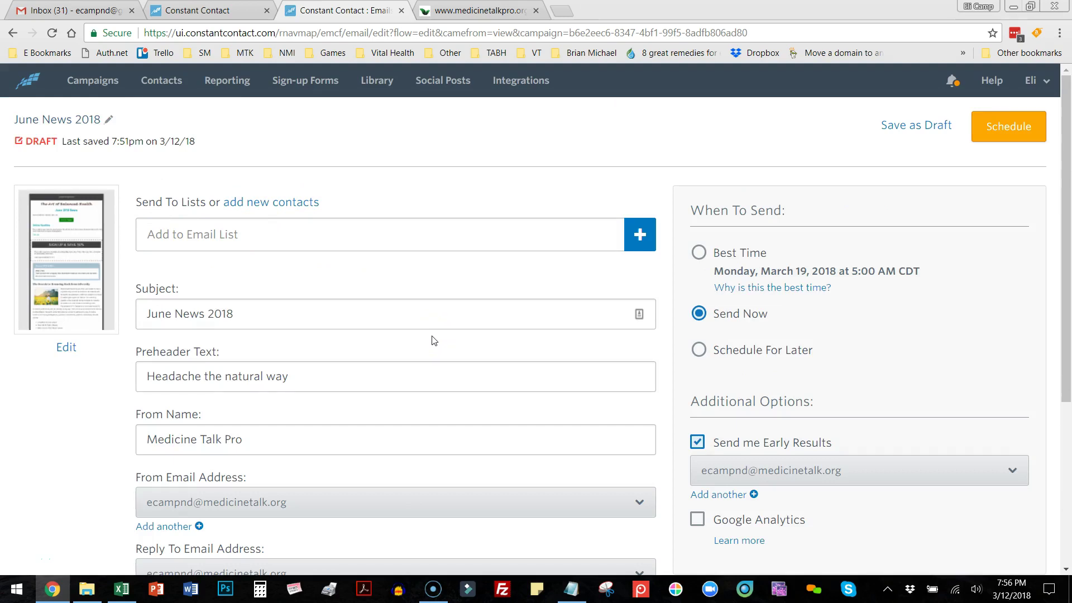
click(570, 588)
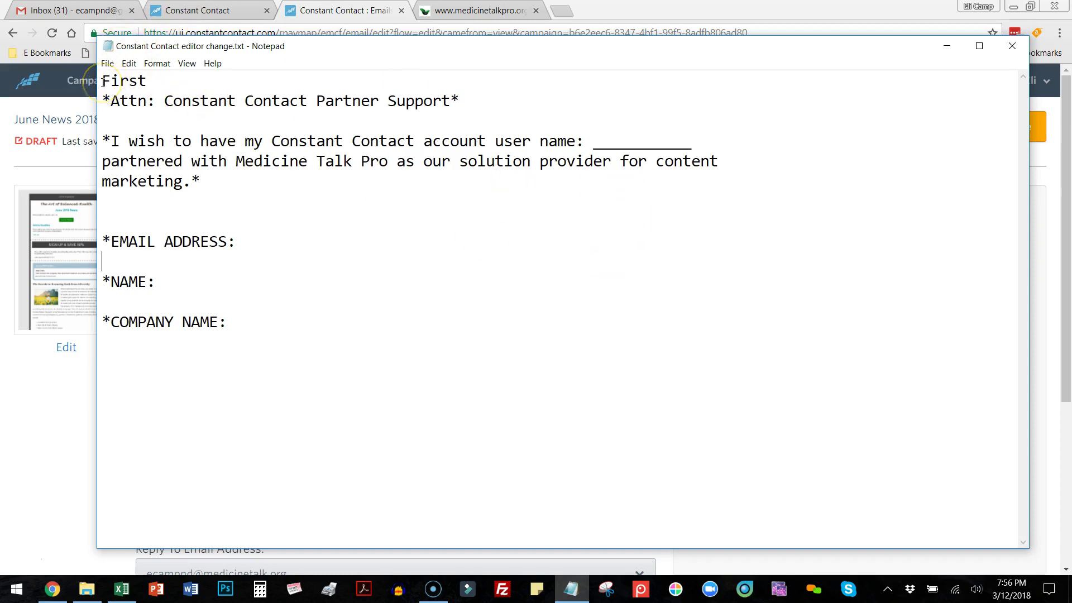
Add the customer service e-mail address on a new line below COMPANY NAME in the notes.
click(290, 324)
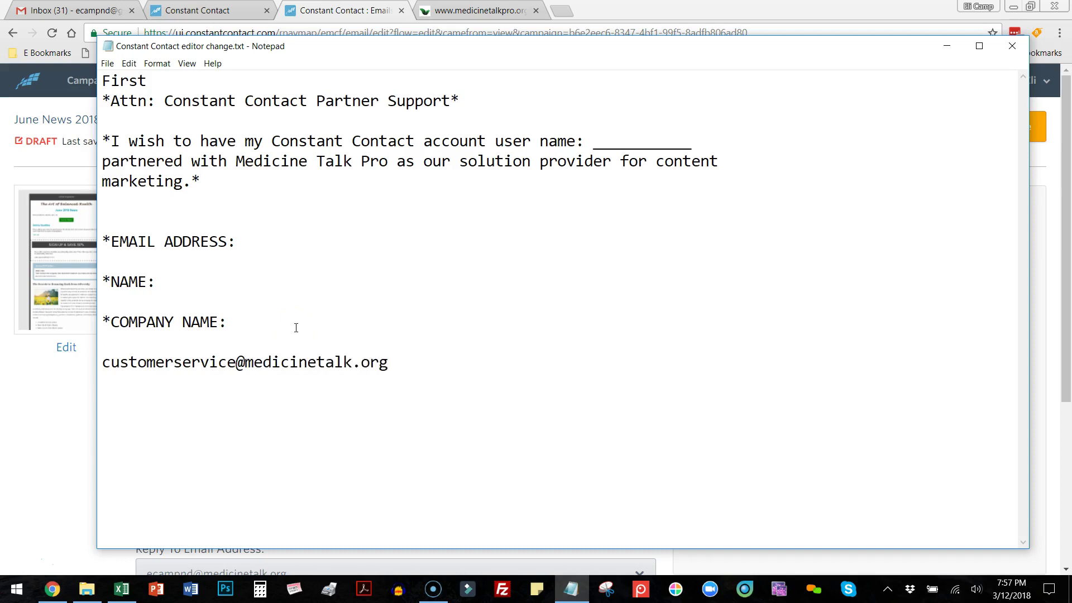
drag(296, 328, 76, 89)
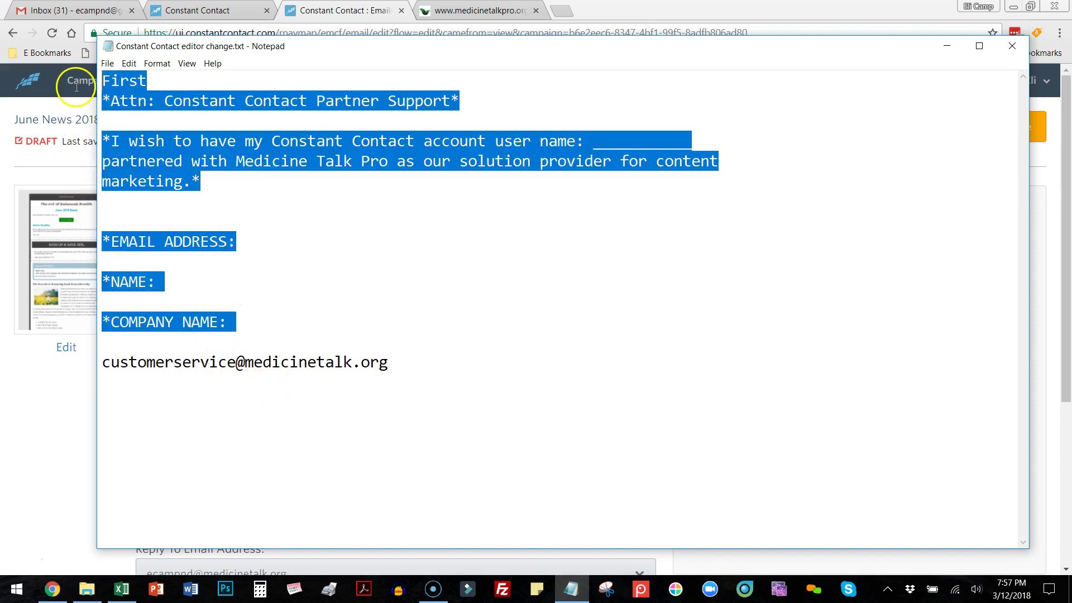
click(490, 285)
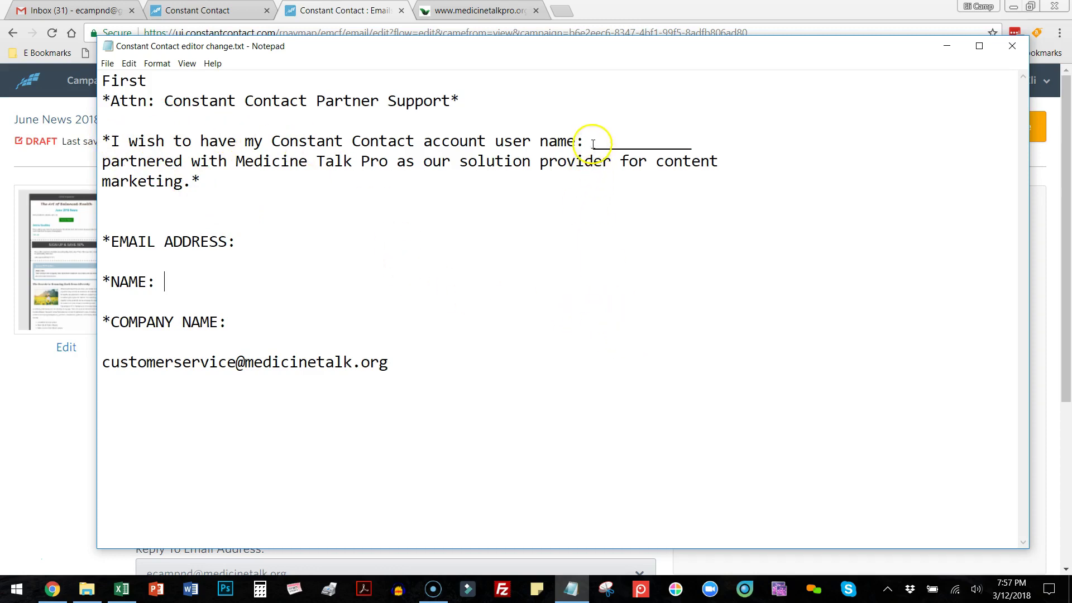
drag(594, 137, 704, 148)
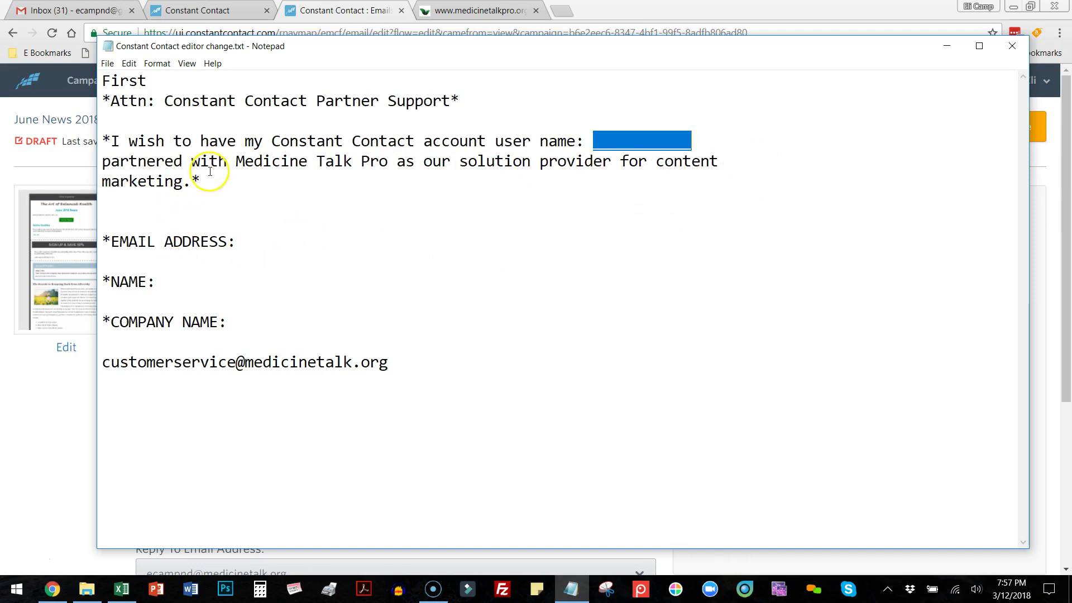
drag(227, 322, 105, 220)
click(239, 230)
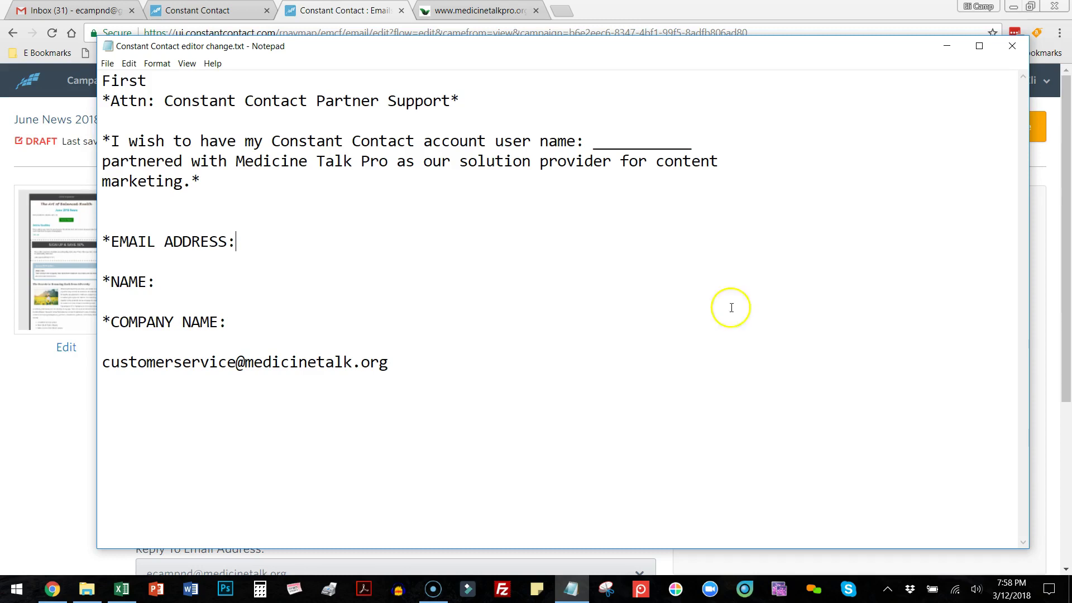
Keep the notes unsaved and minimize Notepad to reveal the campaign send settings.
click(1012, 45)
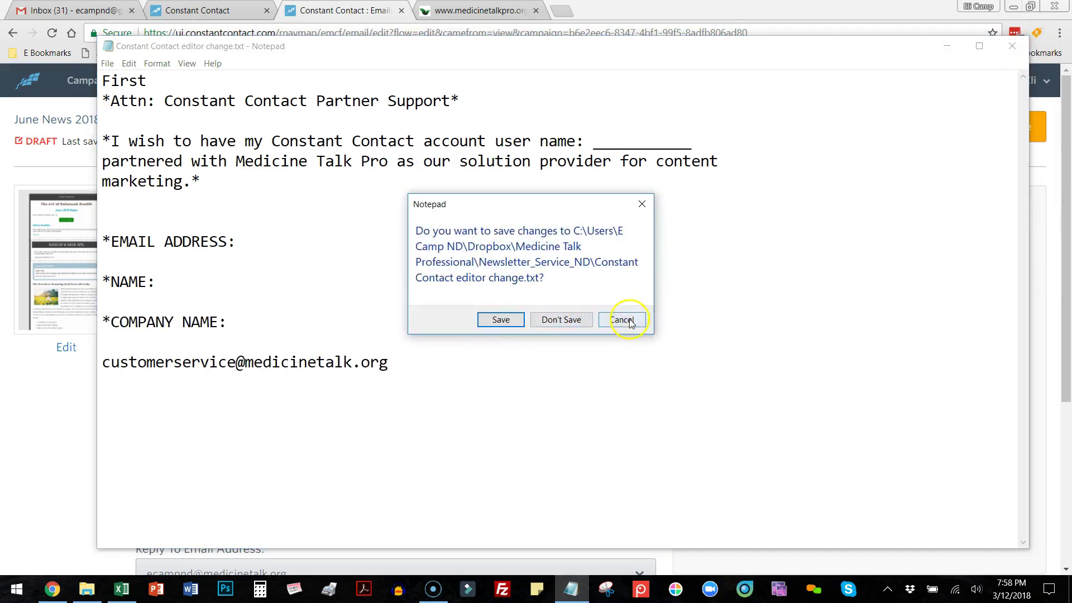
click(621, 321)
click(948, 50)
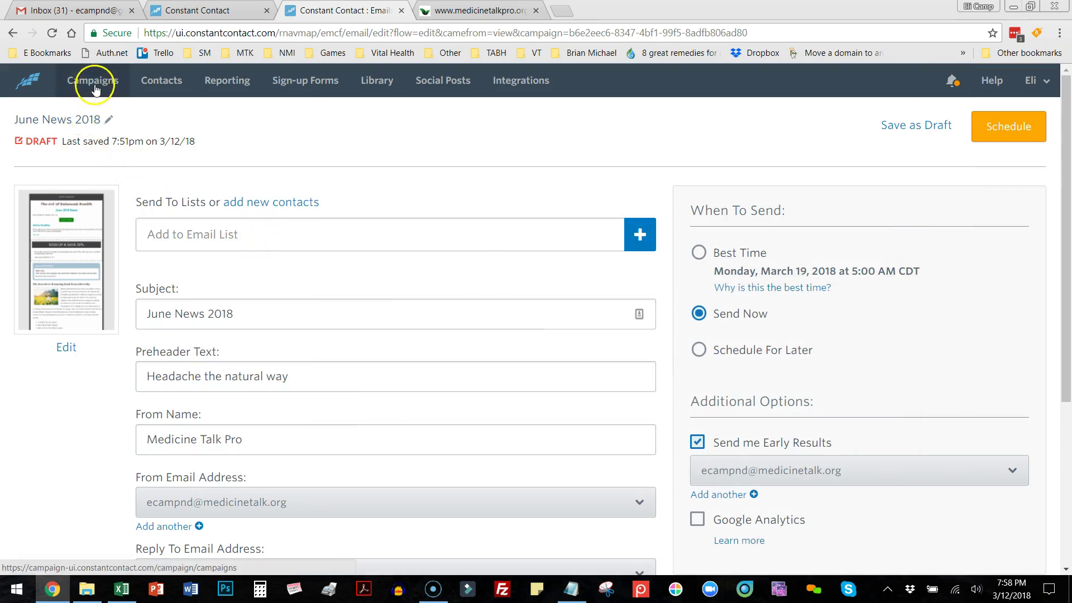
Start a new email campaign from the Campaigns list.
click(28, 81)
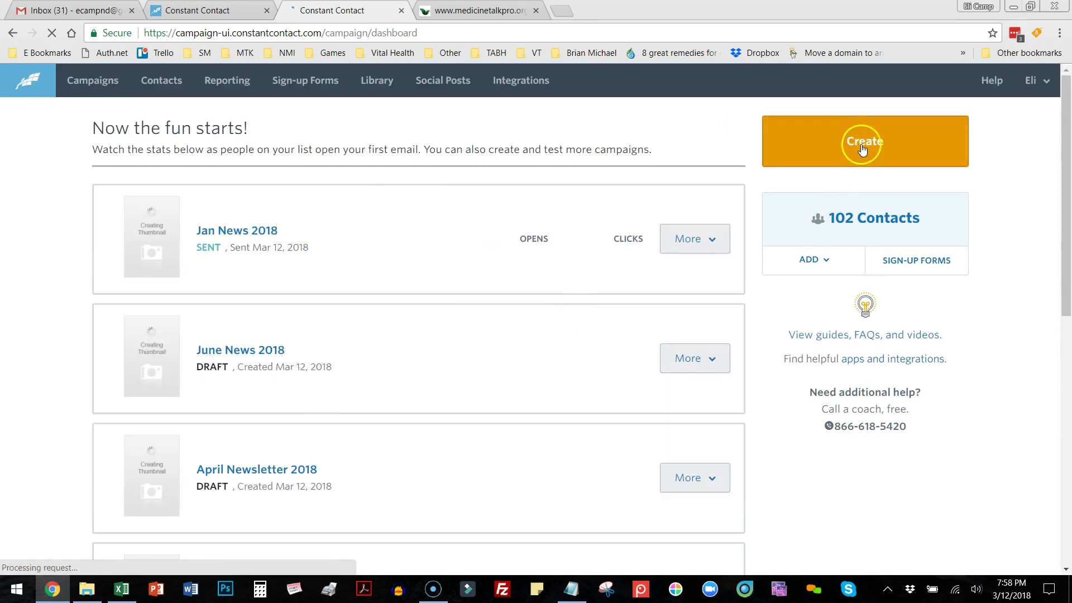
click(860, 141)
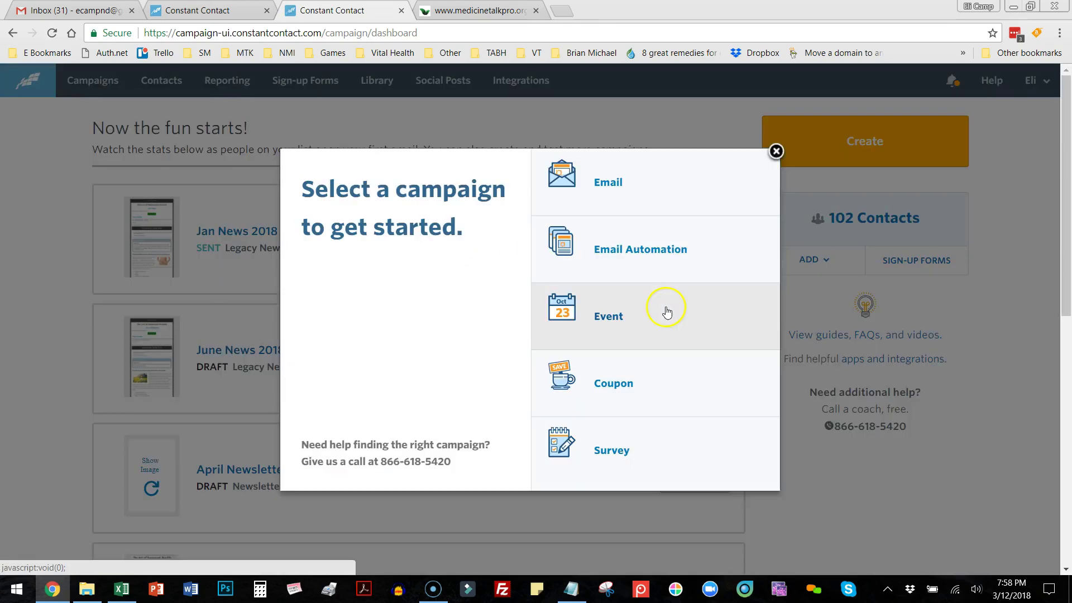
click(621, 185)
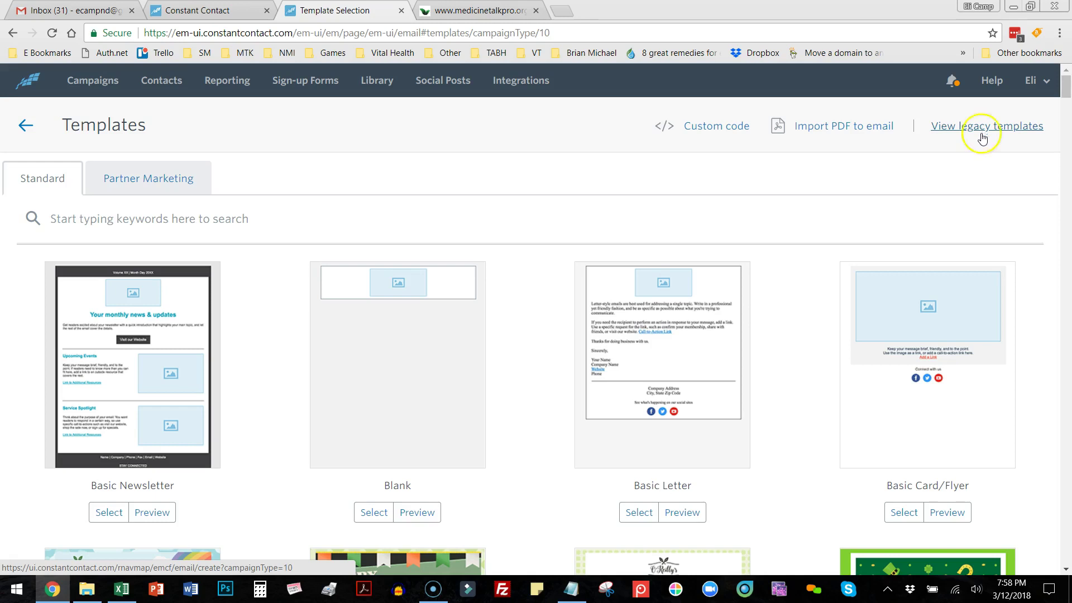
Browse the legacy template gallery with Texty Newsletter, Event Invite and Industry Update, then toggle back to new templates.
scroll(837, 424, down, 4)
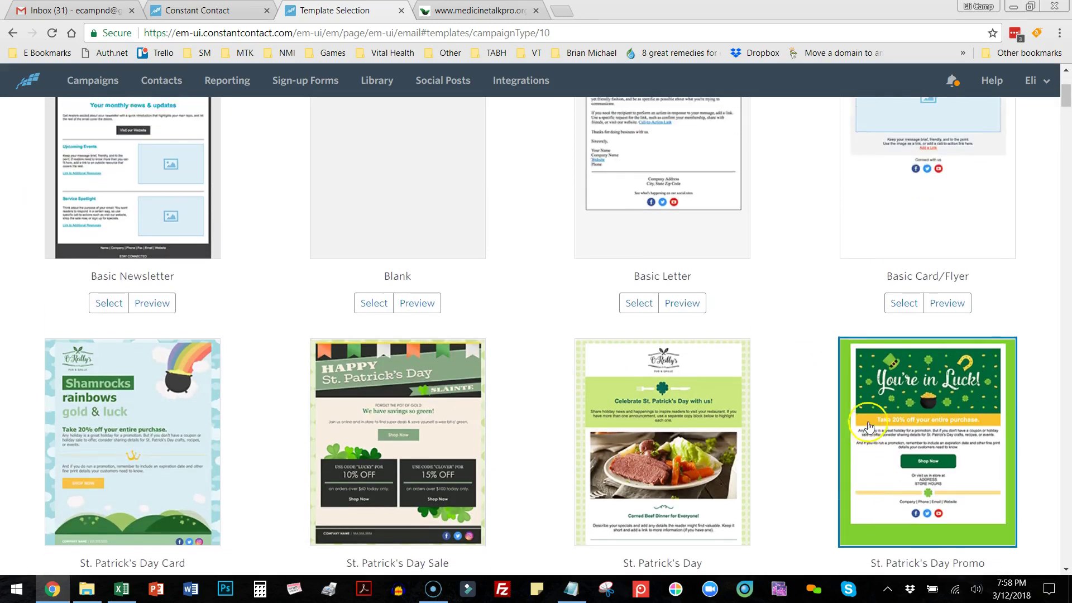
scroll(863, 430, up, 4)
click(974, 132)
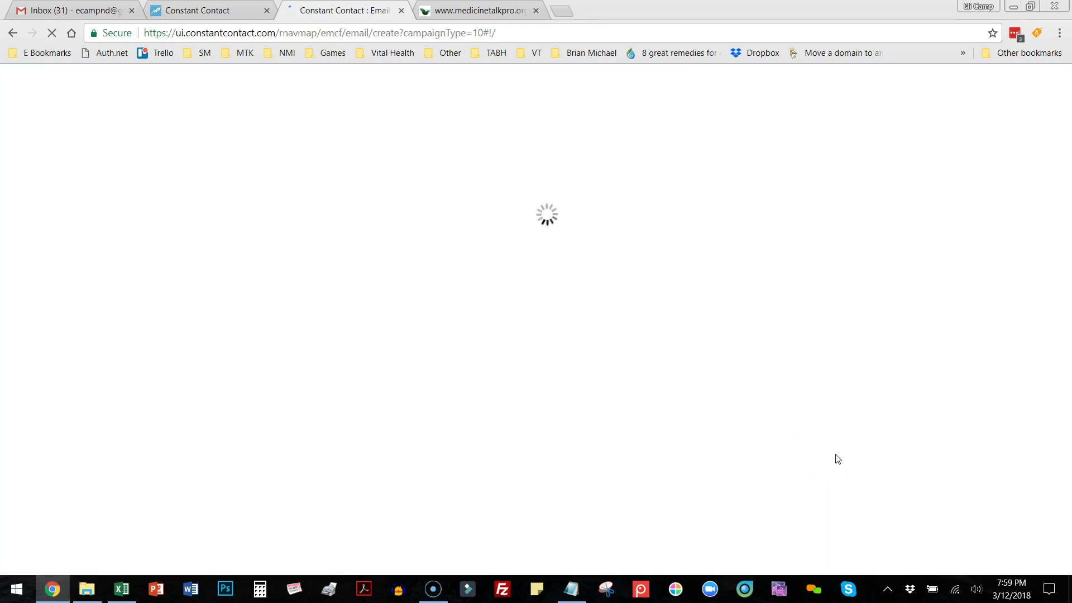
scroll(838, 459, down, 1)
scroll(836, 458, down, 3)
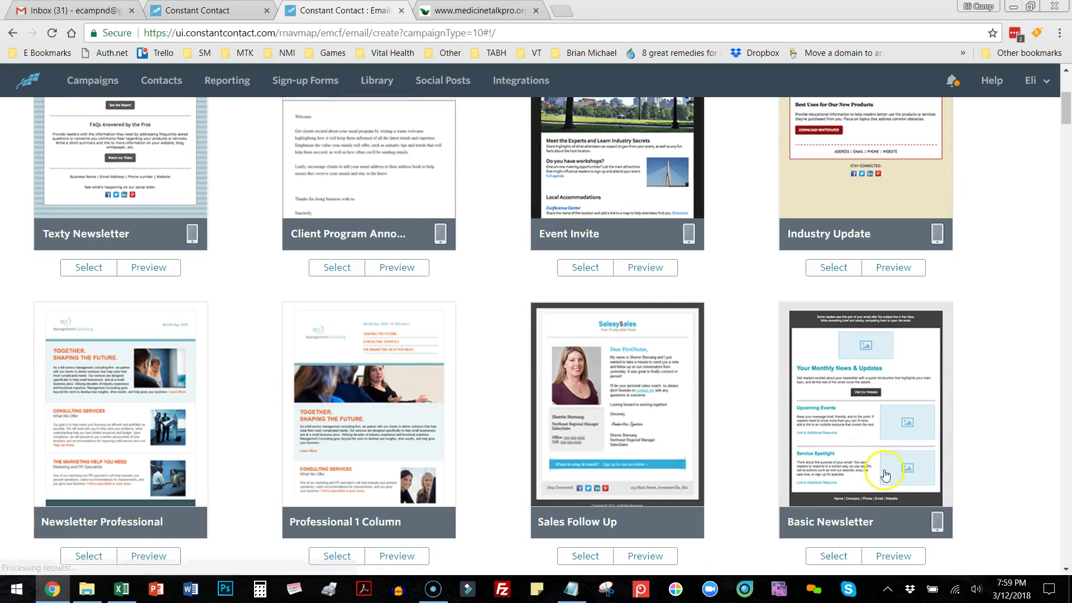
scroll(941, 416, up, 5)
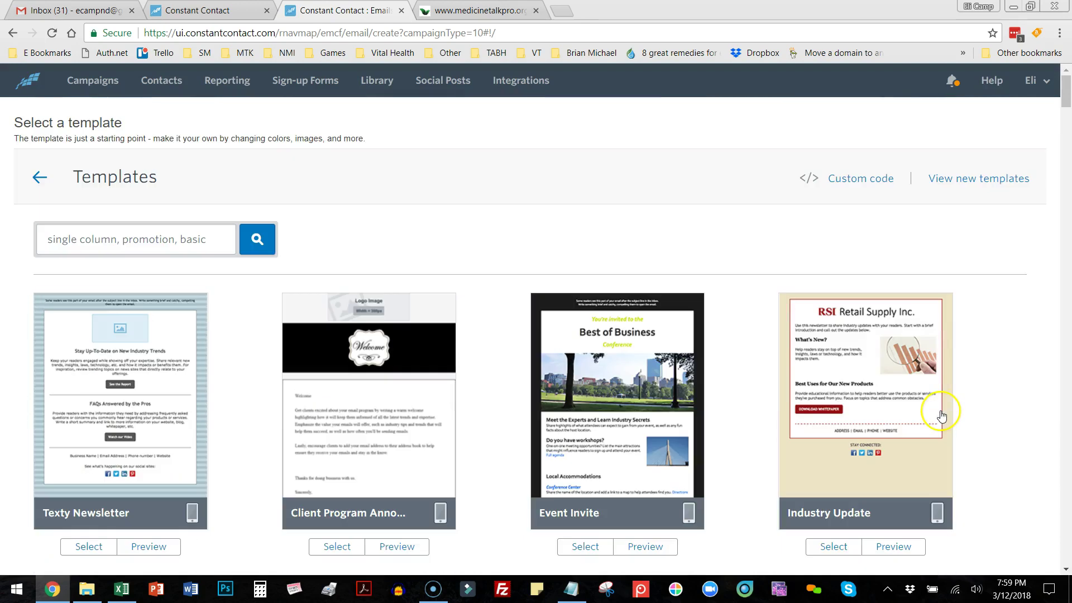
click(1021, 188)
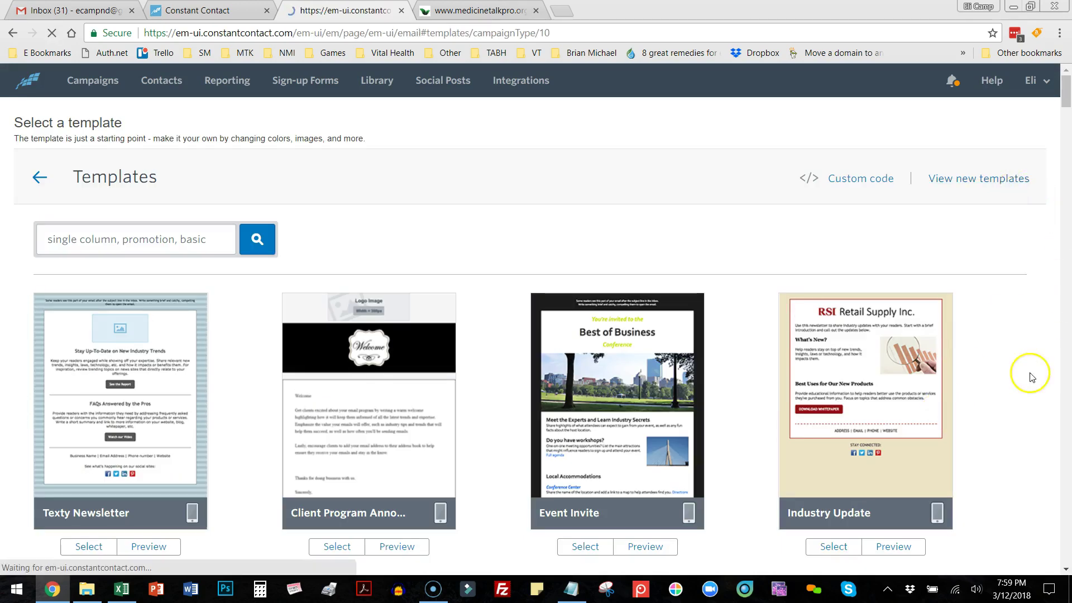